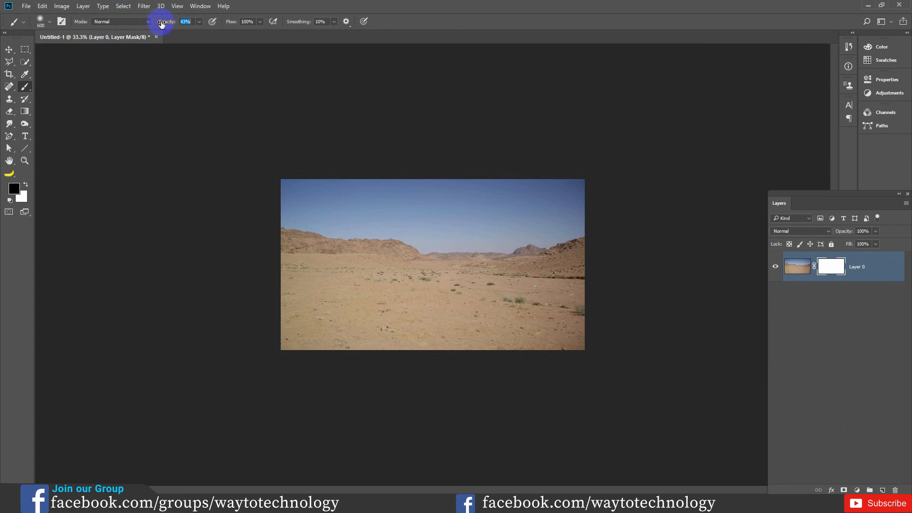
# - Set the brush flow to 72% and paint black over the sky and horizon on Layer 0's mask at 43% opacity
pyautogui.moveTo(240, 23); pyautogui.dragTo(222, 24)
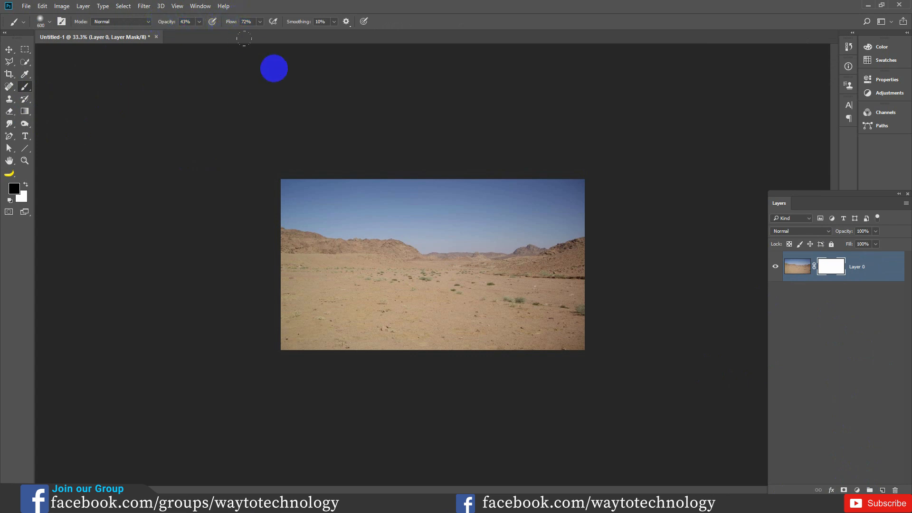
pyautogui.hotkey('ctrl', '+')
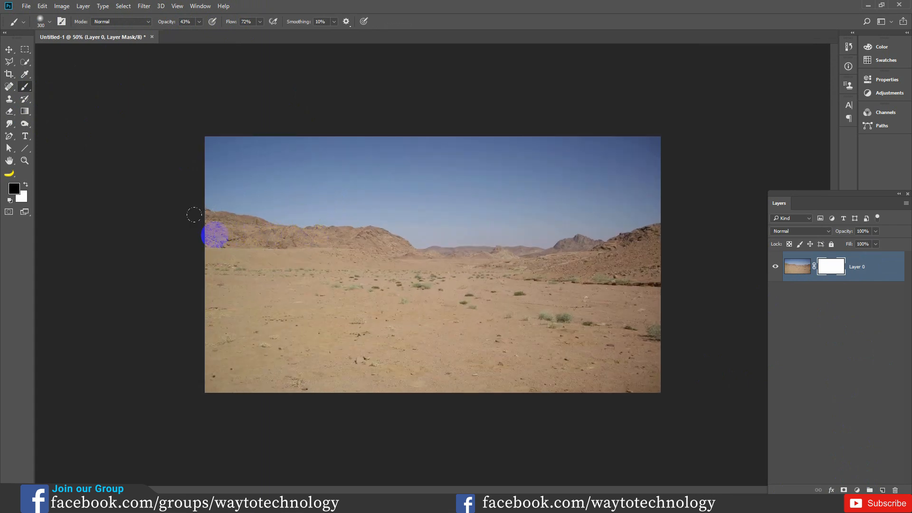
pyautogui.moveTo(212, 237); pyautogui.dragTo(699, 219)
pyautogui.moveTo(211, 181)
pyautogui.mouseDown()
pyautogui.moveTo(201, 162)
pyautogui.moveTo(681, 166)
pyautogui.moveTo(642, 136)
pyautogui.moveTo(485, 125)
pyautogui.moveTo(116, 158)
pyautogui.moveTo(146, 129)
pyautogui.moveTo(390, 125)
pyautogui.moveTo(617, 218)
pyautogui.moveTo(737, 226)
pyautogui.mouseUp()
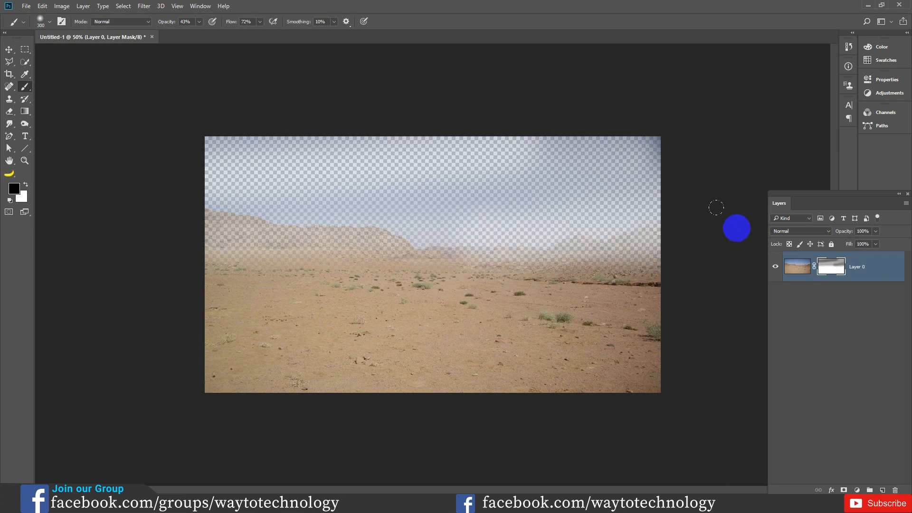
# - Lower the brush opacity to 17% and softly fade the mask along the horizon and in the sky
pyautogui.moveTo(155, 25); pyautogui.dragTo(154, 27)
pyautogui.moveTo(212, 260); pyautogui.dragTo(719, 269)
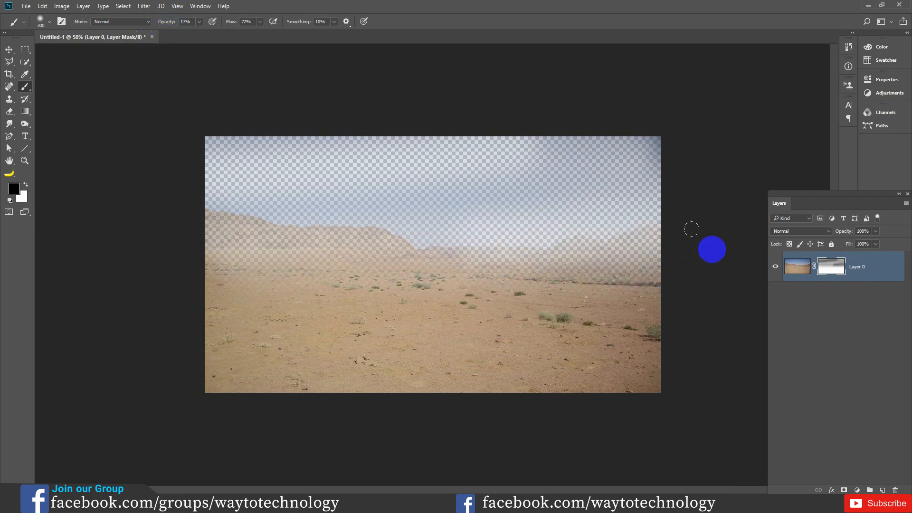
pyautogui.moveTo(636, 199)
pyautogui.mouseDown()
pyautogui.moveTo(585, 171)
pyautogui.moveTo(514, 164)
pyautogui.moveTo(201, 164)
pyautogui.moveTo(540, 184)
pyautogui.mouseUp()
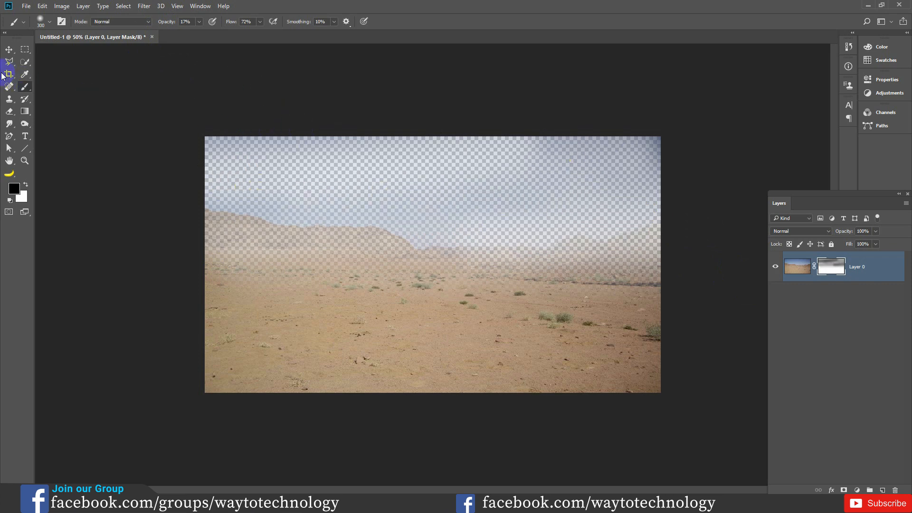
pyautogui.click(8, 50)
pyautogui.hotkey('ctrl', 'shift', 'p')
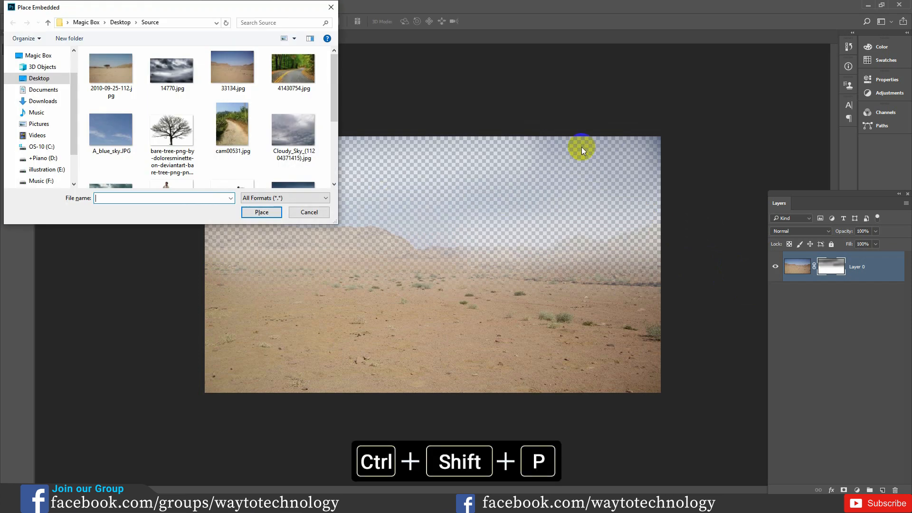
pyautogui.scroll(-1, 122, 137)
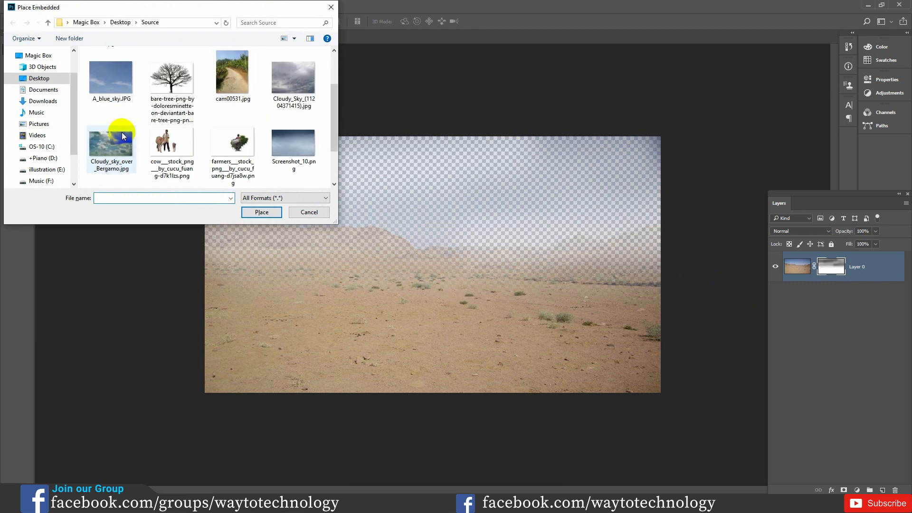
pyautogui.click(298, 91)
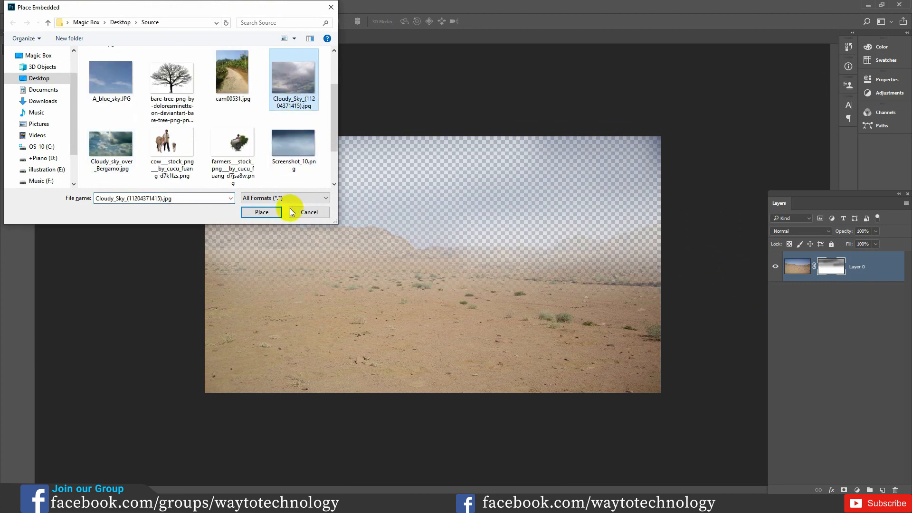
pyautogui.click(269, 212)
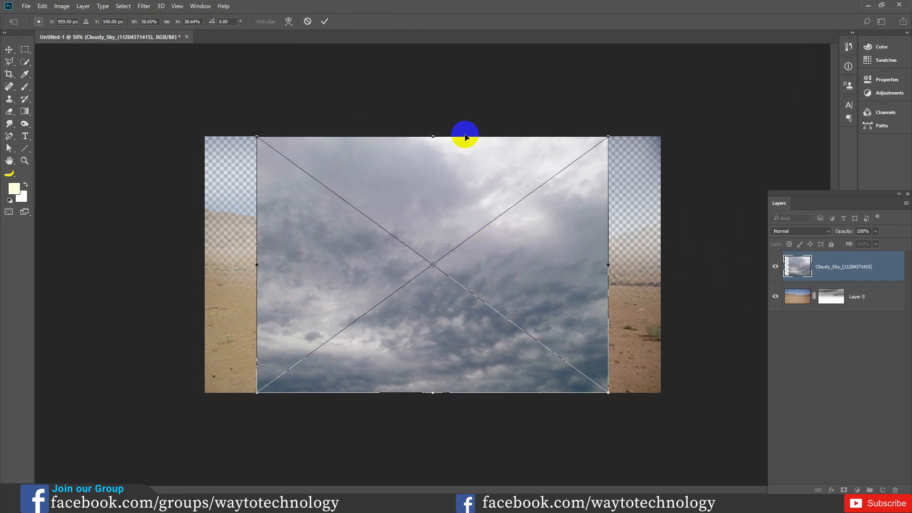
pyautogui.click(326, 23)
pyautogui.moveTo(837, 267); pyautogui.dragTo(832, 308)
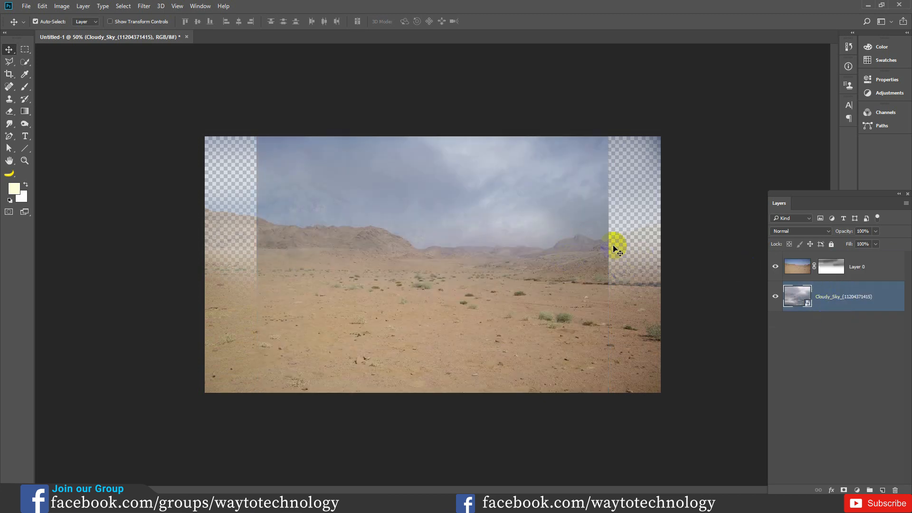
# - Scale the cloudy sky proportionally to about 54% so it spans the canvas, and shift it upward to about Y 402.5 px
pyautogui.hotkey('ctrl', 't')
pyautogui.moveTo(620, 402); pyautogui.dragTo(684, 401)
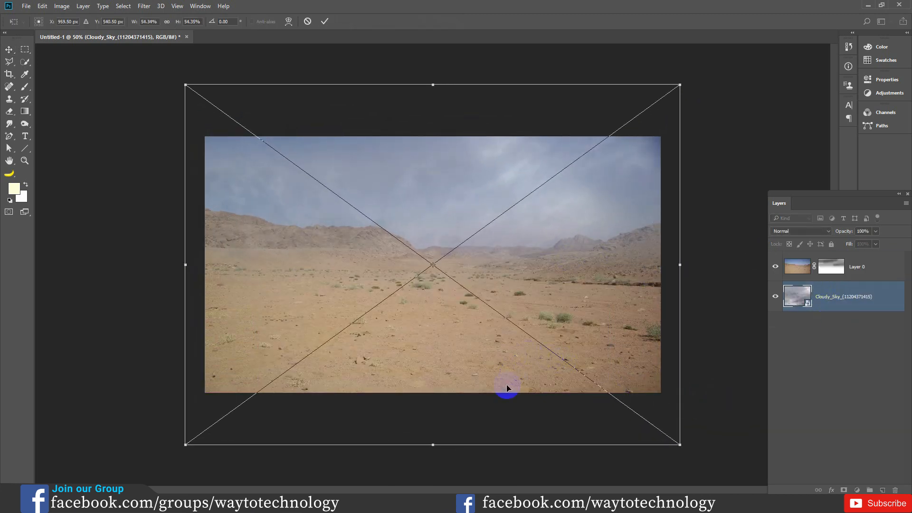
pyautogui.moveTo(401, 175); pyautogui.dragTo(406, 144)
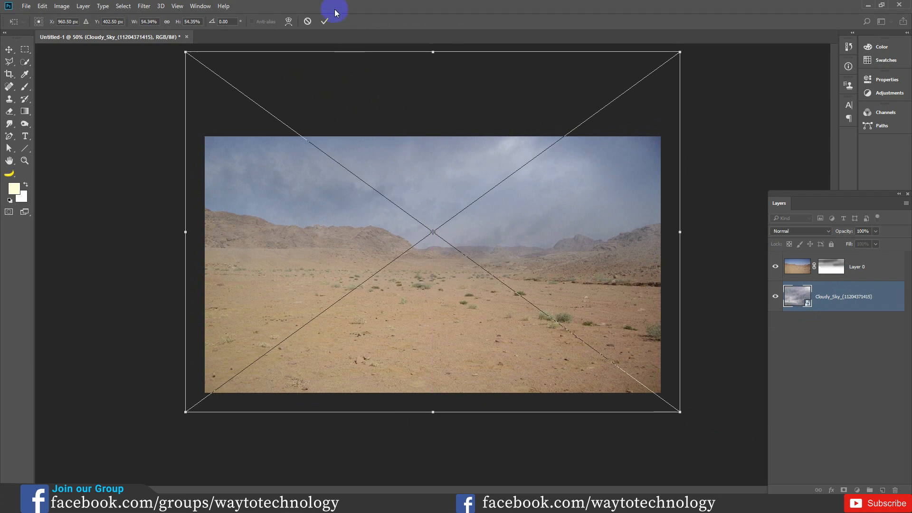
pyautogui.click(326, 21)
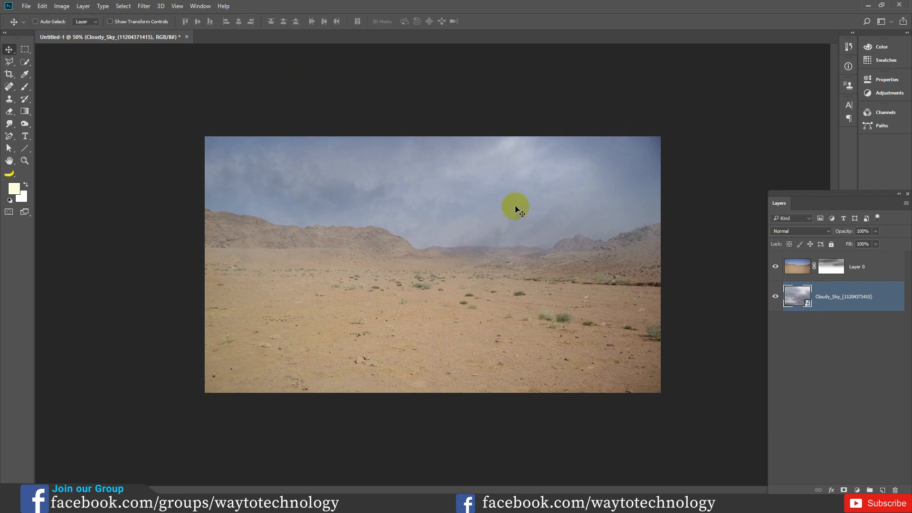
# - Add a Curves adjustment clipped to the cloudy sky layer, raising the midtones and pulling the white point slightly inward
pyautogui.click(858, 485)
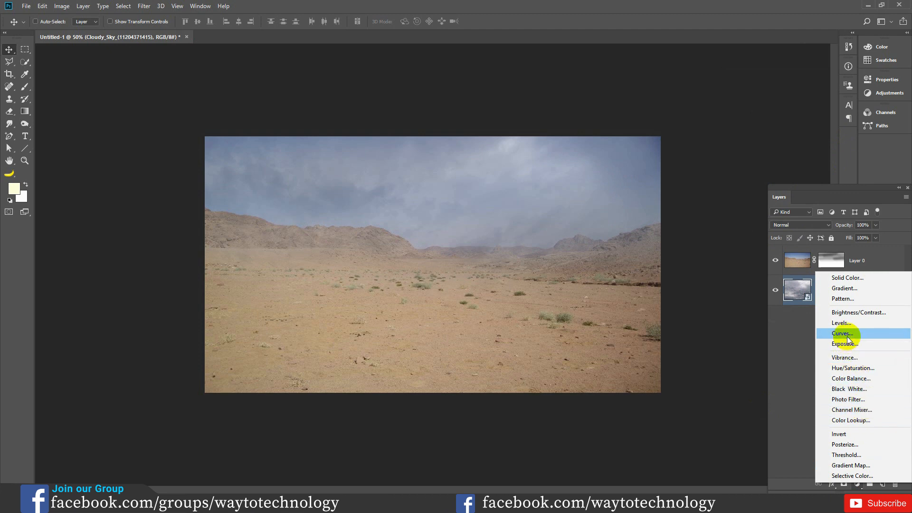
pyautogui.click(842, 334)
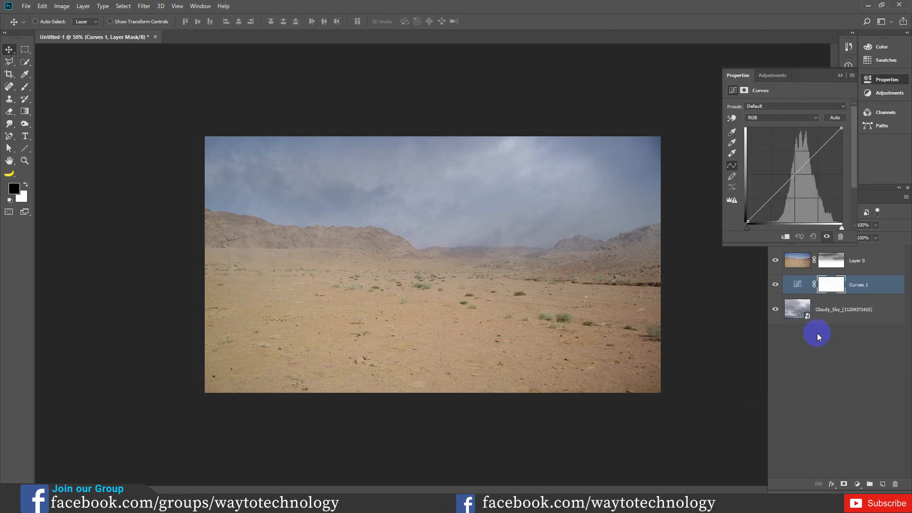
pyautogui.click(786, 237)
pyautogui.moveTo(796, 171); pyautogui.dragTo(789, 167)
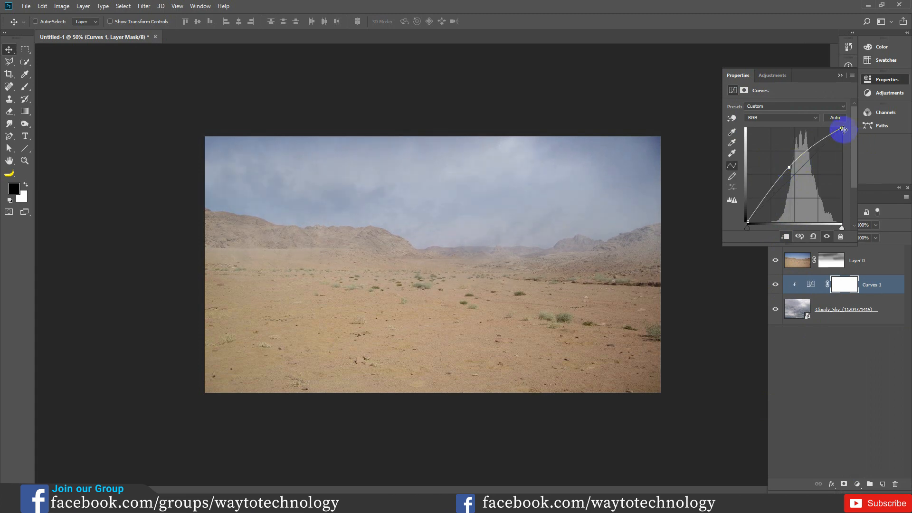
pyautogui.moveTo(841, 129); pyautogui.dragTo(836, 129)
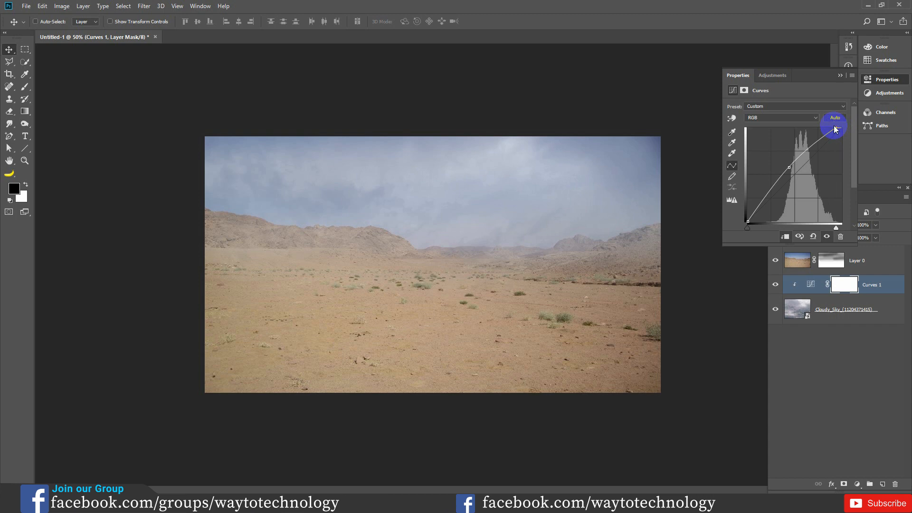
pyautogui.click(840, 76)
# - Add a Curves adjustment clipped to Layer 0, slightly lowering the midtones and the highlight output to darken the desert
pyautogui.click(865, 260)
pyautogui.click(858, 485)
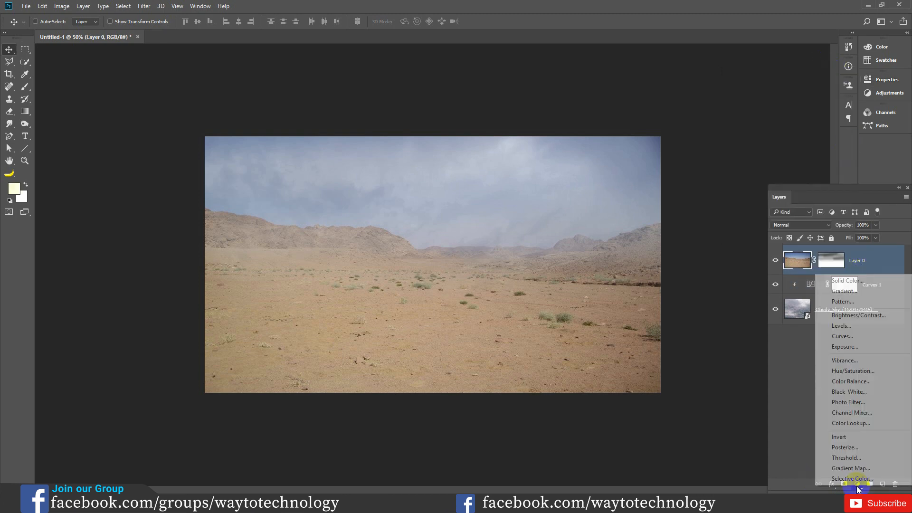
pyautogui.click(851, 339)
pyautogui.click(787, 237)
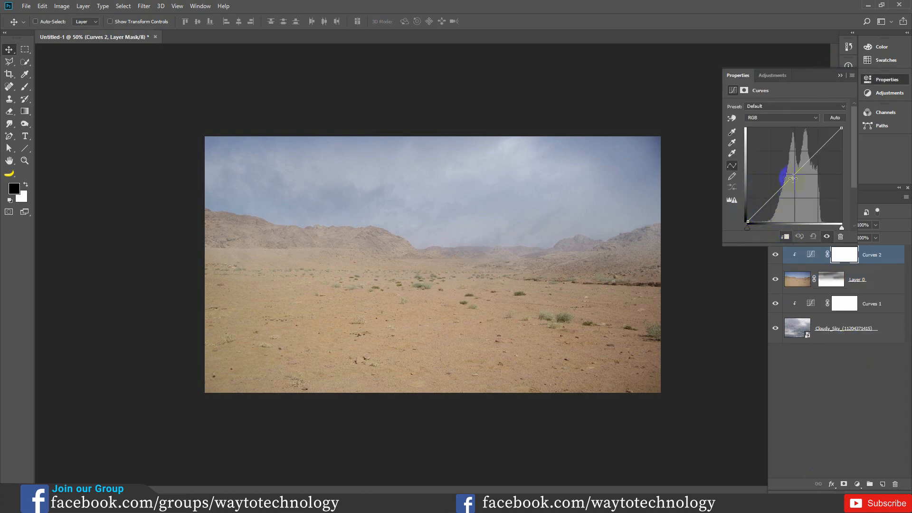
pyautogui.moveTo(796, 177); pyautogui.dragTo(798, 178)
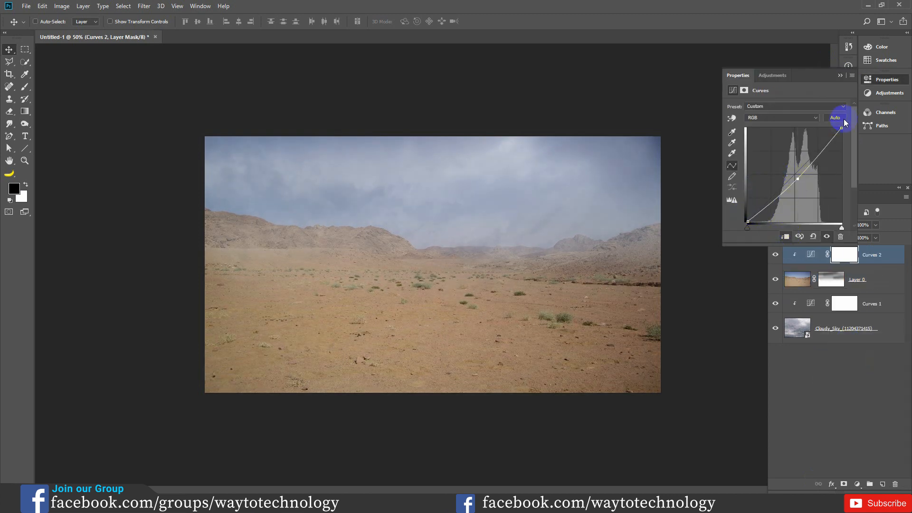
pyautogui.moveTo(843, 127); pyautogui.dragTo(842, 134)
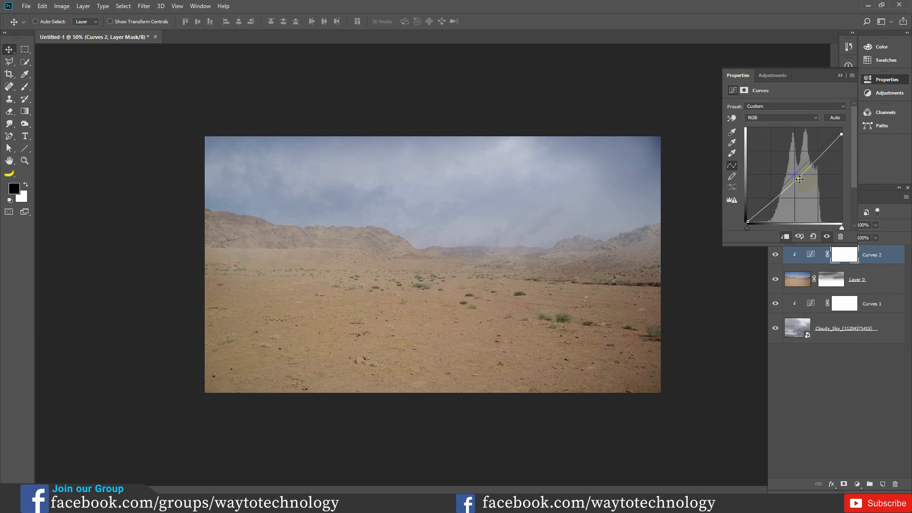
pyautogui.moveTo(800, 180); pyautogui.dragTo(801, 181)
pyautogui.click(840, 75)
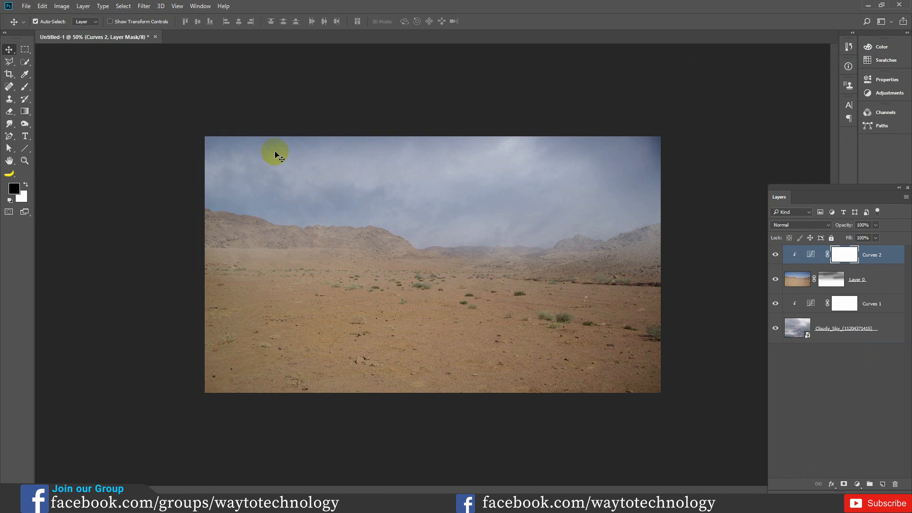
# - Open cam00531.jpg and outline the dirt road with its verge and embankment using the Polygonal Lasso
pyautogui.hotkey('ctrl', 'o')
pyautogui.click(261, 212)
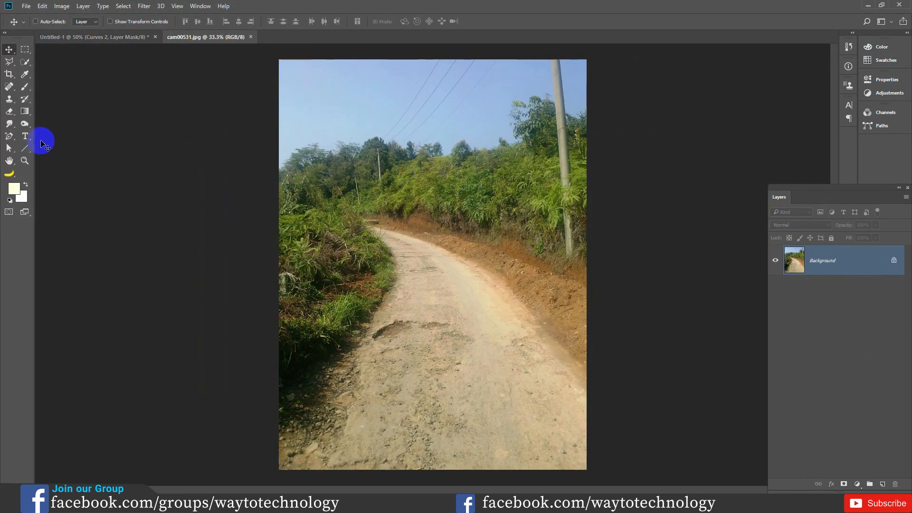
pyautogui.click(11, 77)
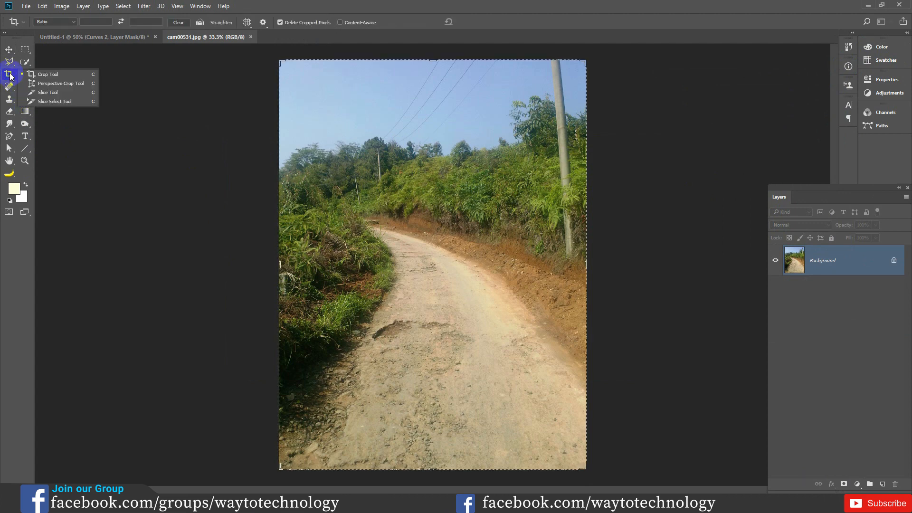
pyautogui.click(9, 65)
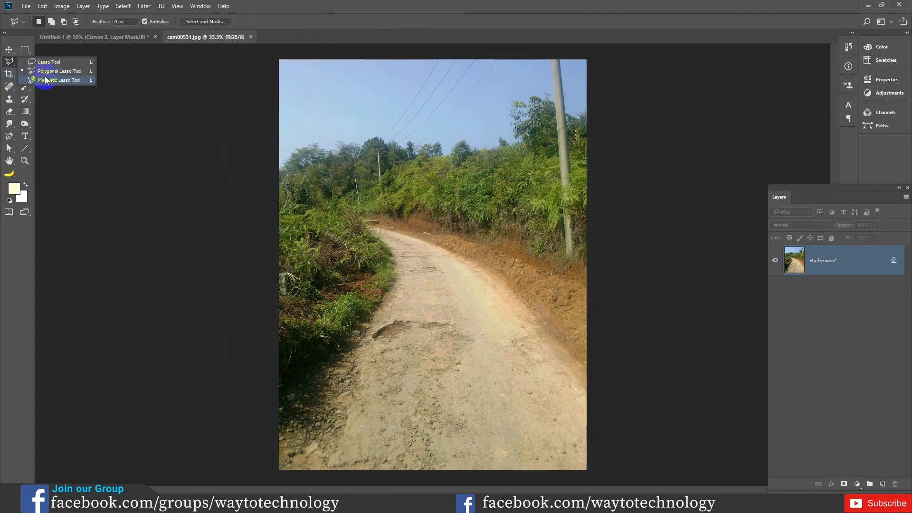
pyautogui.click(59, 71)
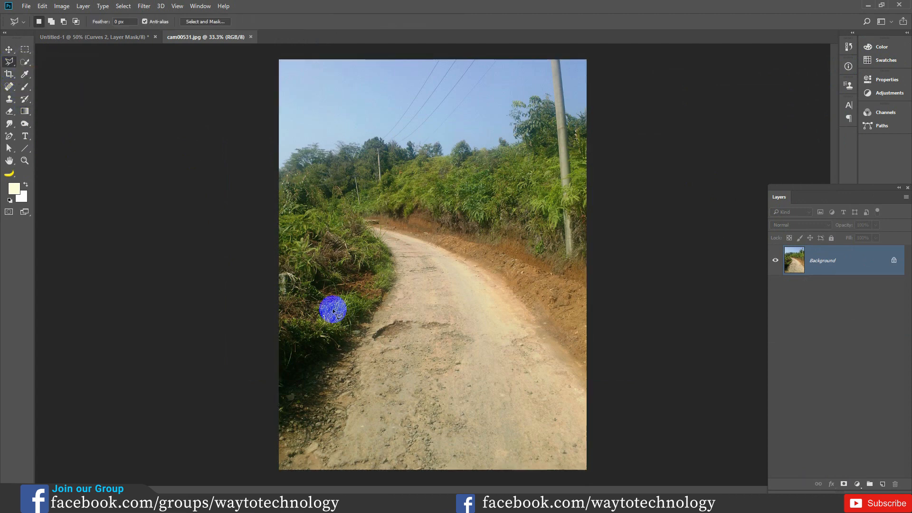
pyautogui.click(278, 380)
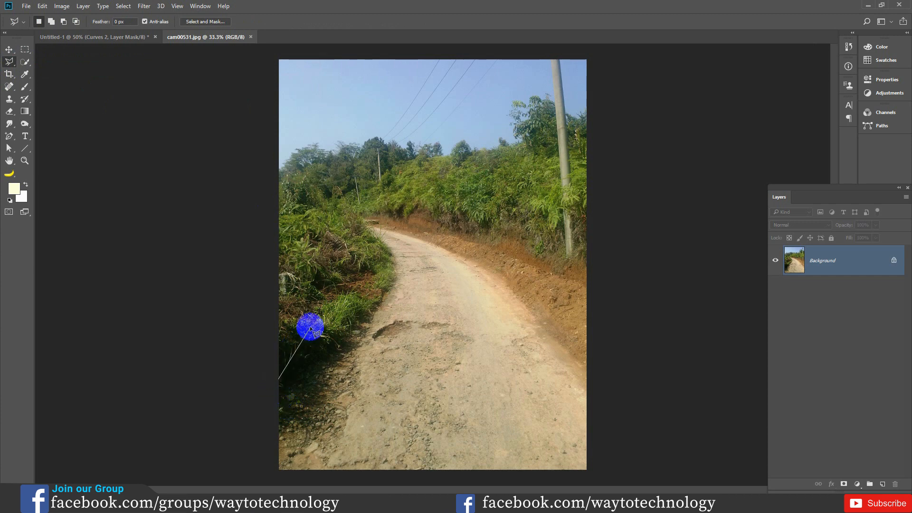
pyautogui.click(307, 325)
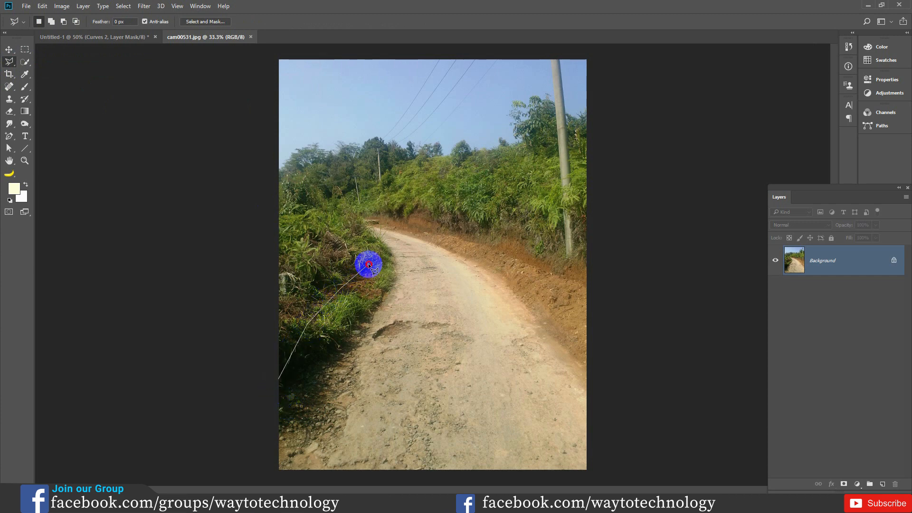
pyautogui.click(358, 219)
pyautogui.click(362, 210)
pyautogui.click(400, 217)
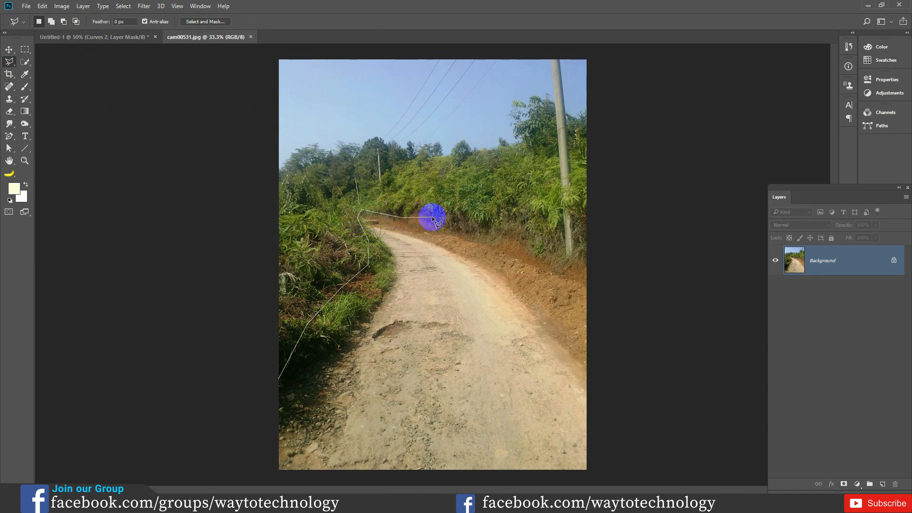
pyautogui.click(530, 232)
pyautogui.click(603, 271)
pyautogui.click(633, 461)
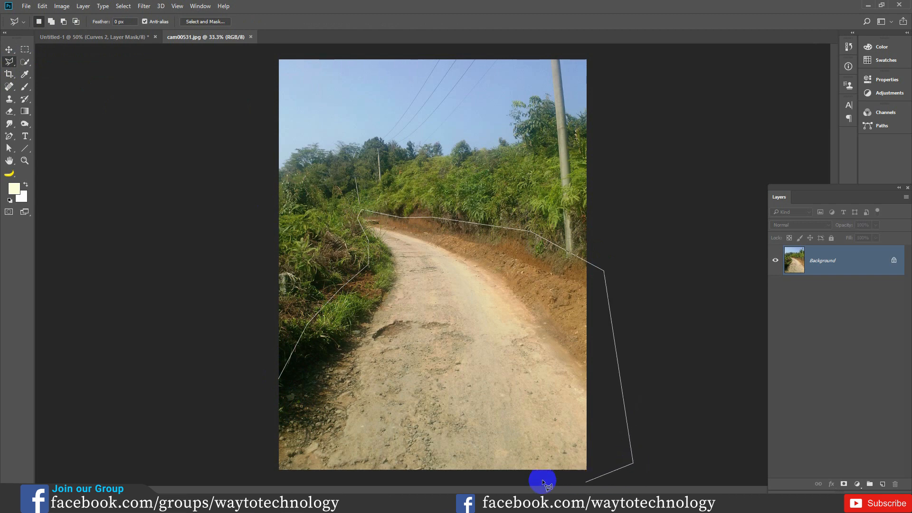
pyautogui.click(260, 480)
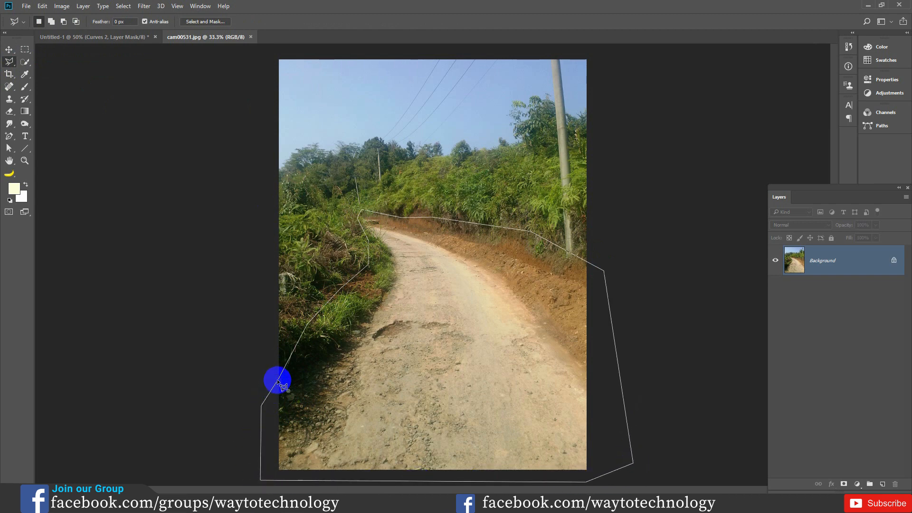
pyautogui.doubleClick(307, 388)
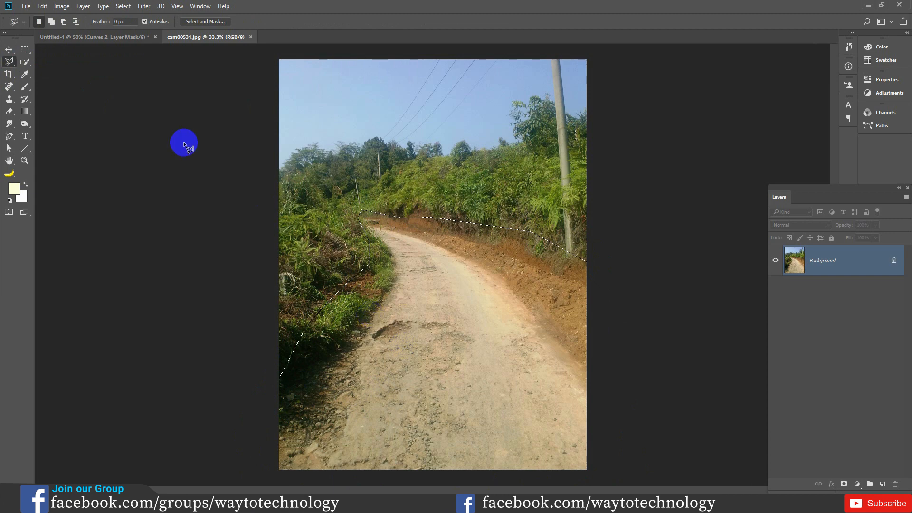
# - Move the selected dirt road from cam00531.jpg into the Untitled-1 composite and flip it horizontally
pyautogui.click(9, 49)
pyautogui.moveTo(421, 315)
pyautogui.mouseDown()
pyautogui.moveTo(189, 115)
pyautogui.moveTo(125, 37)
pyautogui.moveTo(361, 274)
pyautogui.moveTo(412, 271)
pyautogui.moveTo(440, 310)
pyautogui.mouseUp()
pyautogui.hotkey('ctrl', 't')
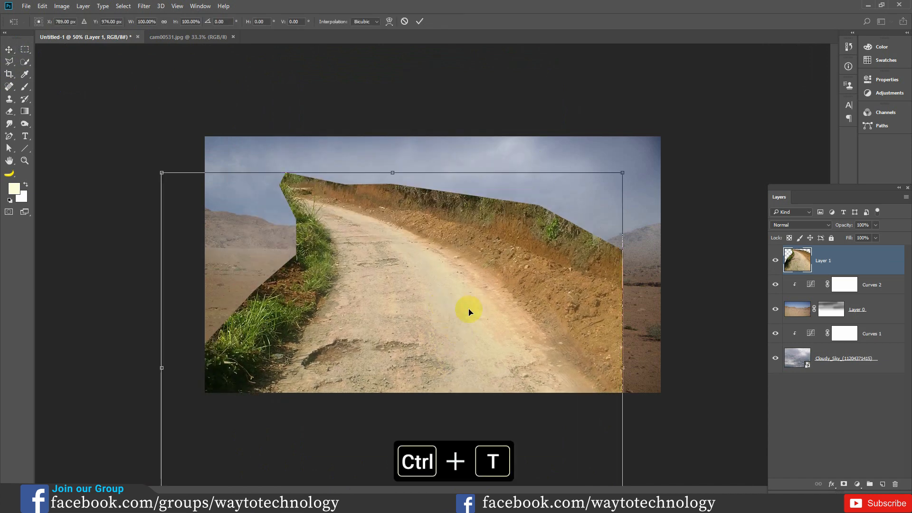
pyautogui.rightClick(440, 287)
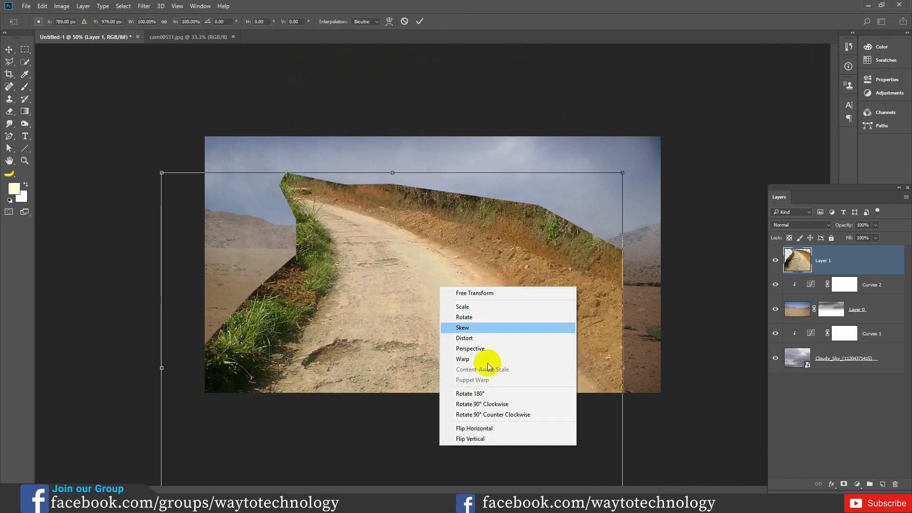
pyautogui.click(478, 429)
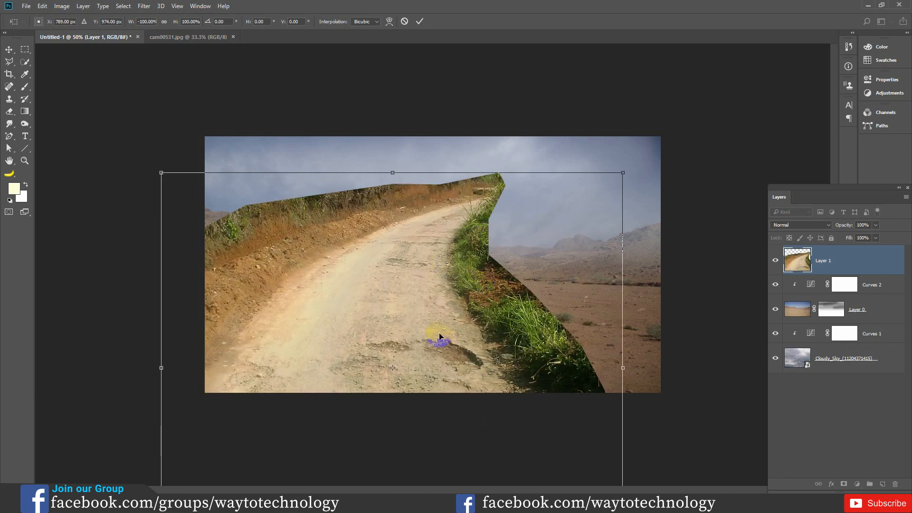
# - Scale the flipped road to about 61% width and 33% height, fitting it into the lower-left corner of the canvas below the mountains
pyautogui.moveTo(624, 171); pyautogui.dragTo(565, 224)
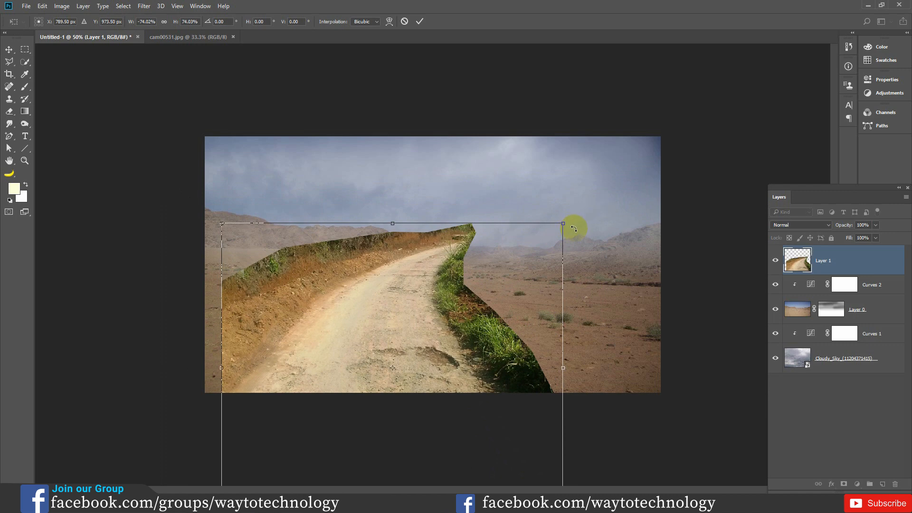
pyautogui.moveTo(459, 322); pyautogui.dragTo(447, 288)
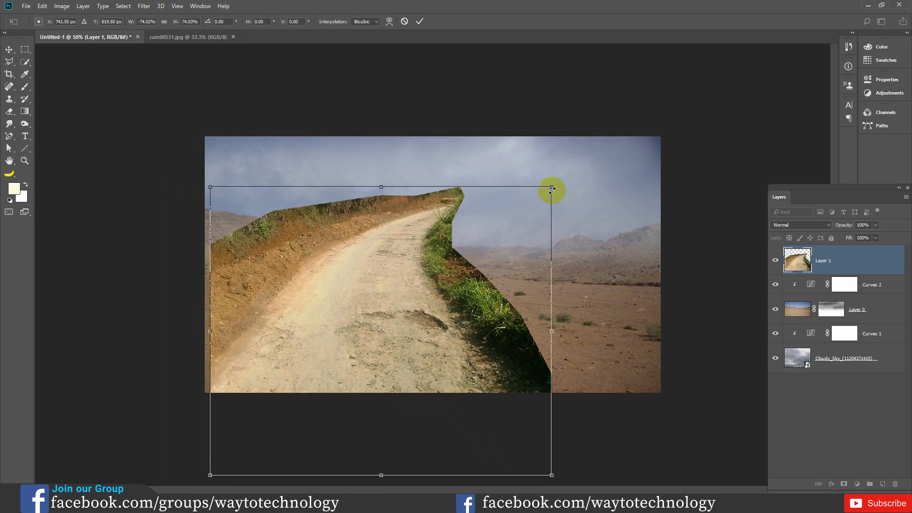
pyautogui.moveTo(549, 195); pyautogui.dragTo(528, 221)
pyautogui.moveTo(467, 299); pyautogui.dragTo(432, 245)
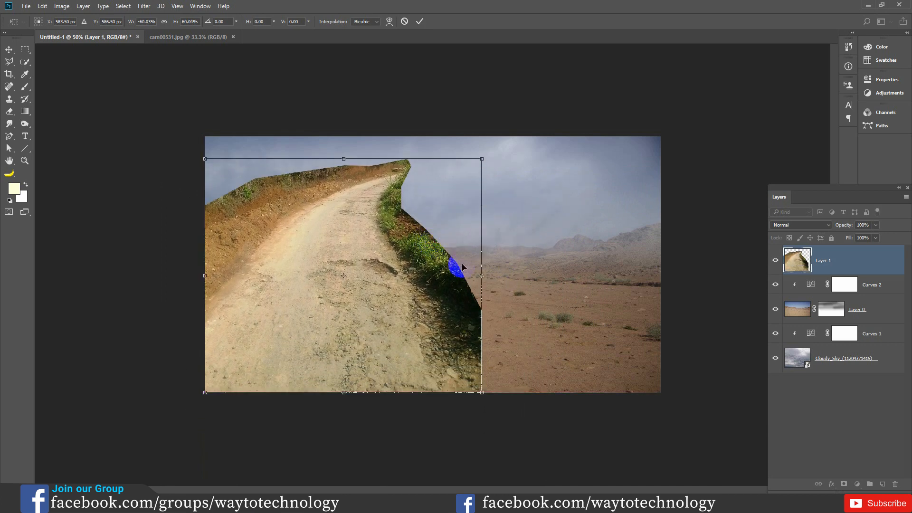
pyautogui.moveTo(344, 159); pyautogui.dragTo(350, 269)
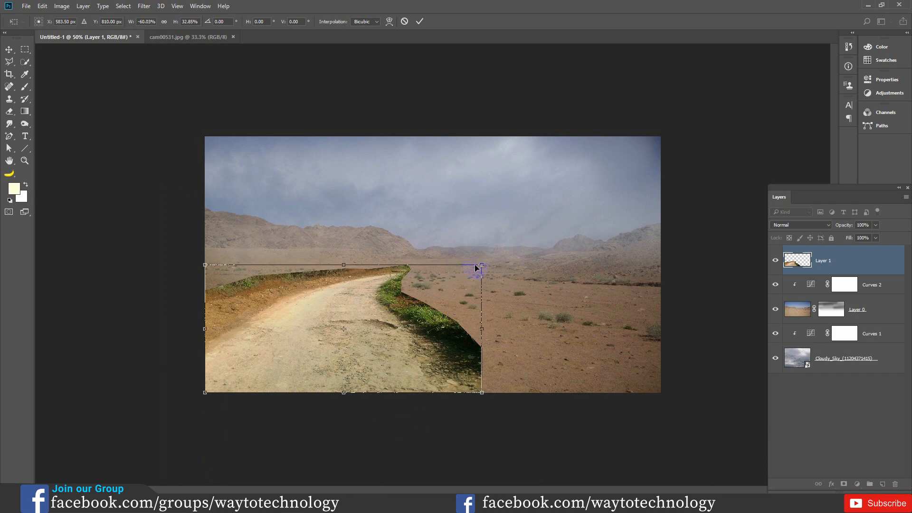
pyautogui.moveTo(483, 263); pyautogui.dragTo(486, 262)
pyautogui.moveTo(396, 291)
pyautogui.mouseDown()
pyautogui.moveTo(408, 286)
pyautogui.moveTo(398, 289)
pyautogui.mouseUp()
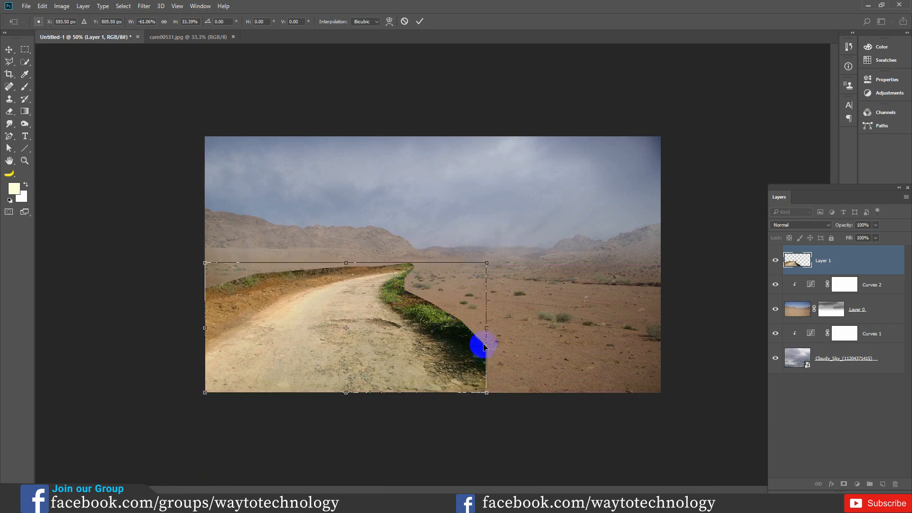
# - Distort the road's corners to lower its far edge and widen it slightly to the right, and apply the transform
pyautogui.moveTo(487, 393); pyautogui.dragTo(509, 393)
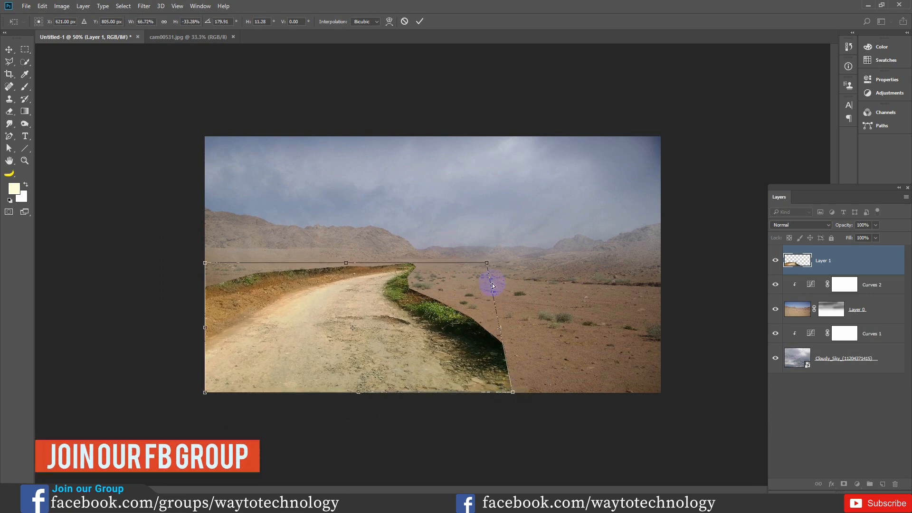
pyautogui.moveTo(487, 264); pyautogui.dragTo(486, 279)
pyautogui.moveTo(204, 263); pyautogui.dragTo(206, 279)
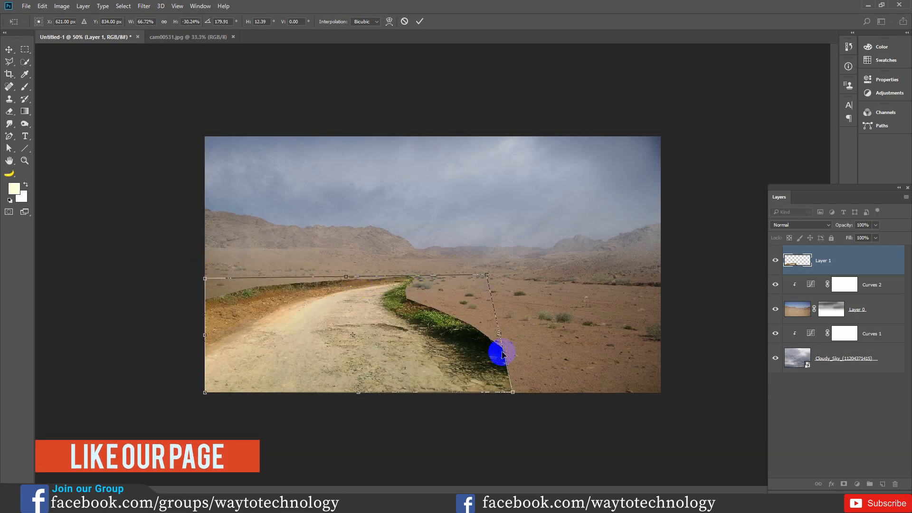
pyautogui.moveTo(513, 395); pyautogui.dragTo(505, 393)
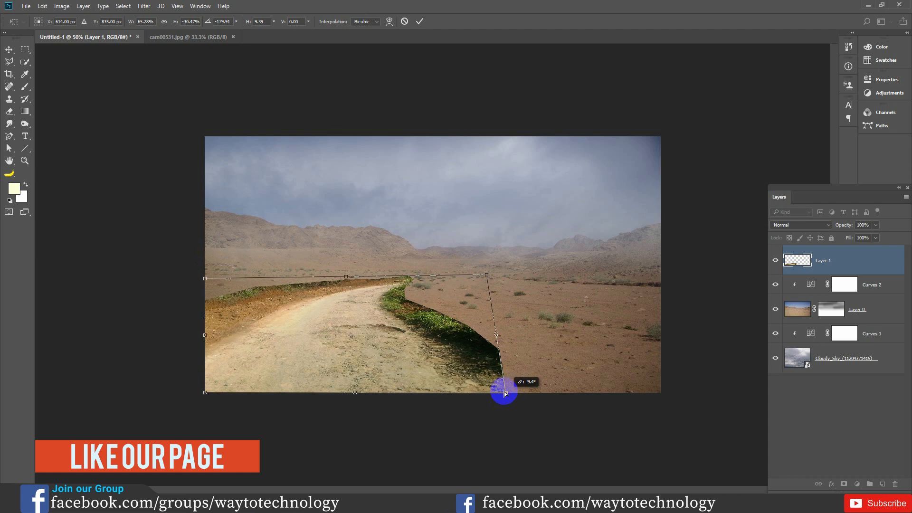
pyautogui.moveTo(489, 277); pyautogui.dragTo(503, 283)
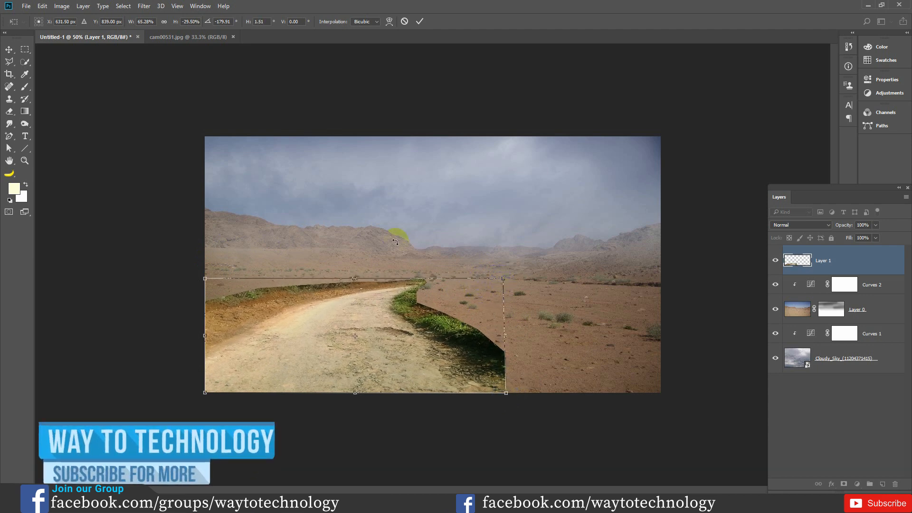
pyautogui.click(422, 18)
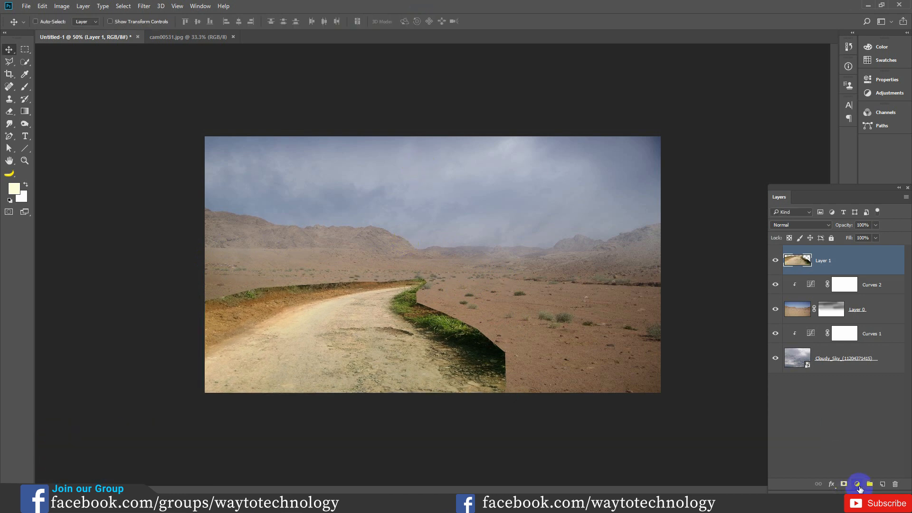
# - Add a Hue/Saturation adjustment clipped to the road's Layer 1 with Saturation set to -43
pyautogui.click(858, 486)
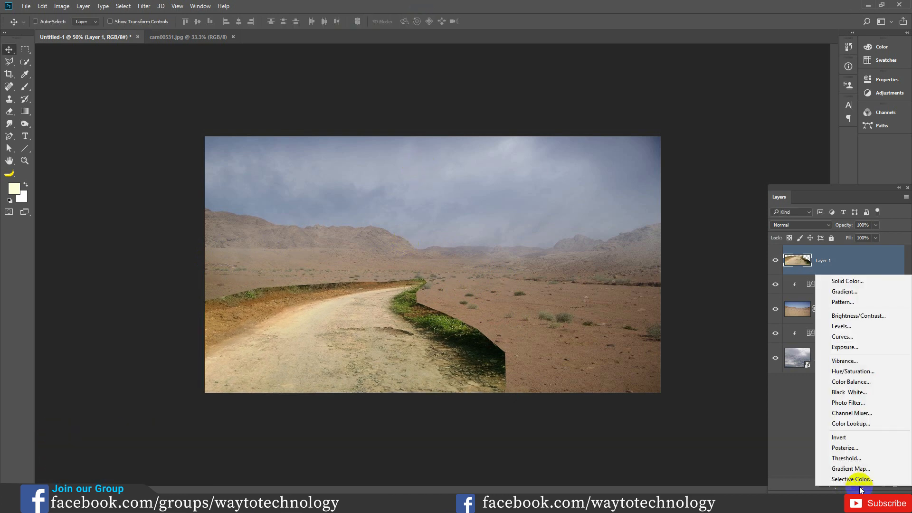
pyautogui.click(853, 372)
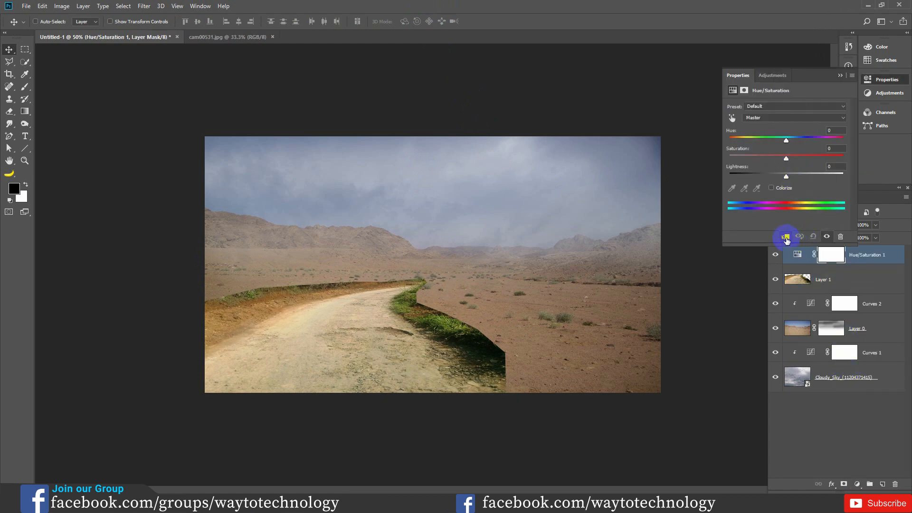
pyautogui.click(786, 238)
pyautogui.moveTo(778, 163); pyautogui.dragTo(797, 164)
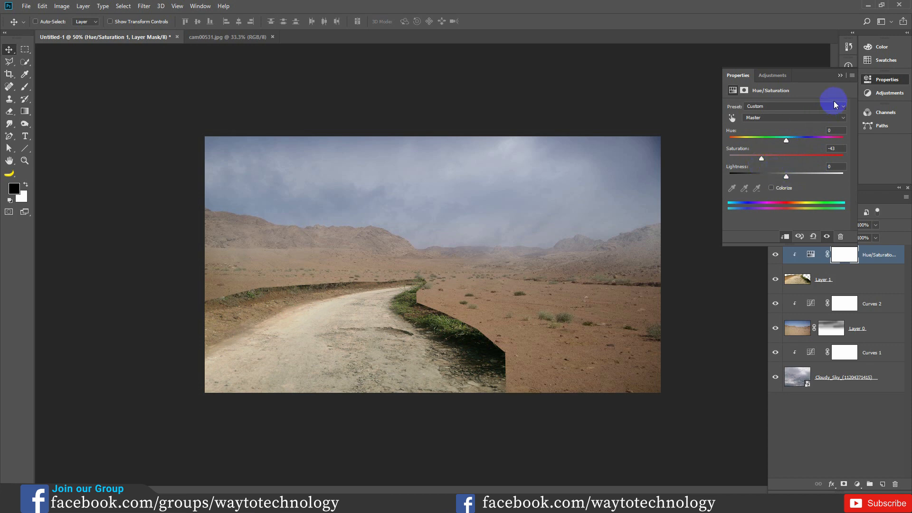
pyautogui.click(840, 76)
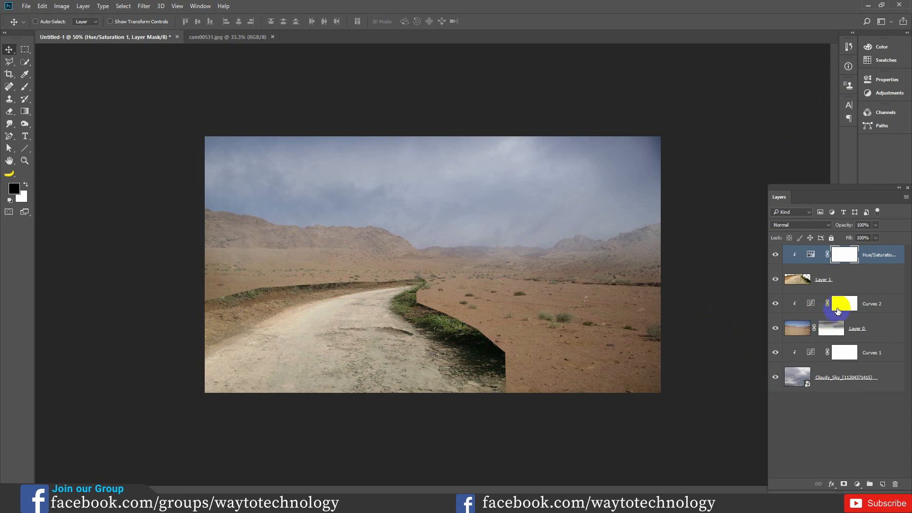
# - Add a layer mask to Layer 1 and ready a soft black brush at 38% opacity
pyautogui.click(843, 280)
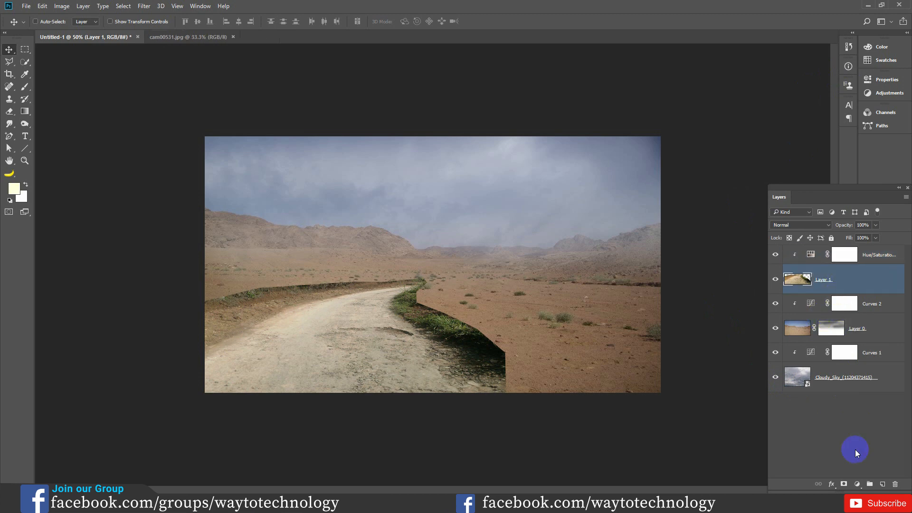
pyautogui.click(844, 484)
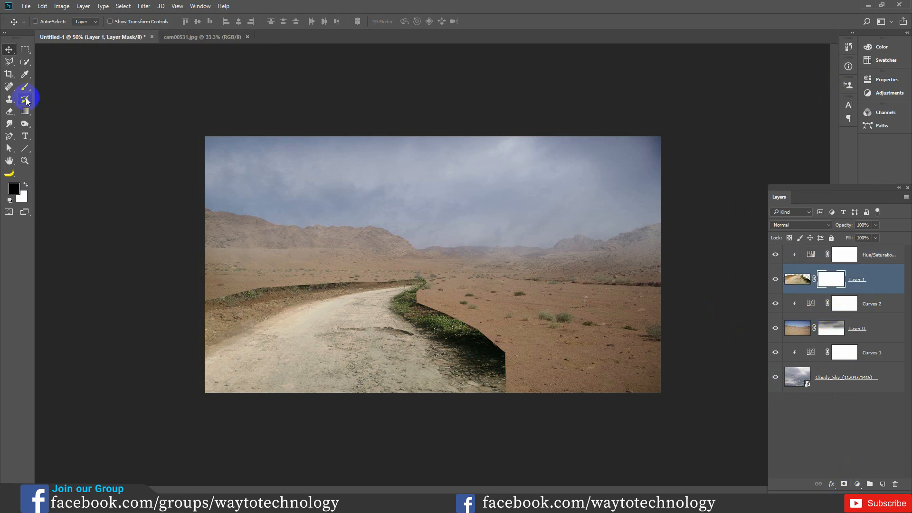
pyautogui.click(24, 61)
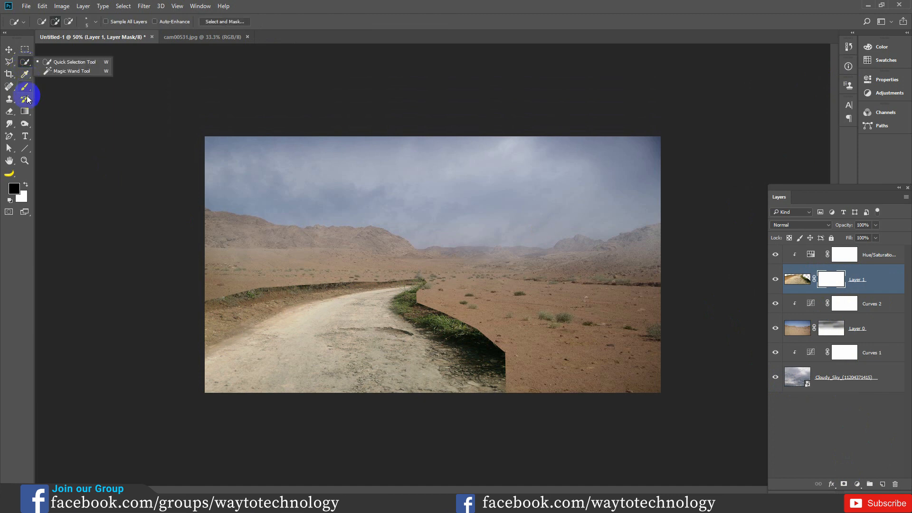
pyautogui.moveTo(25, 86); pyautogui.dragTo(59, 91)
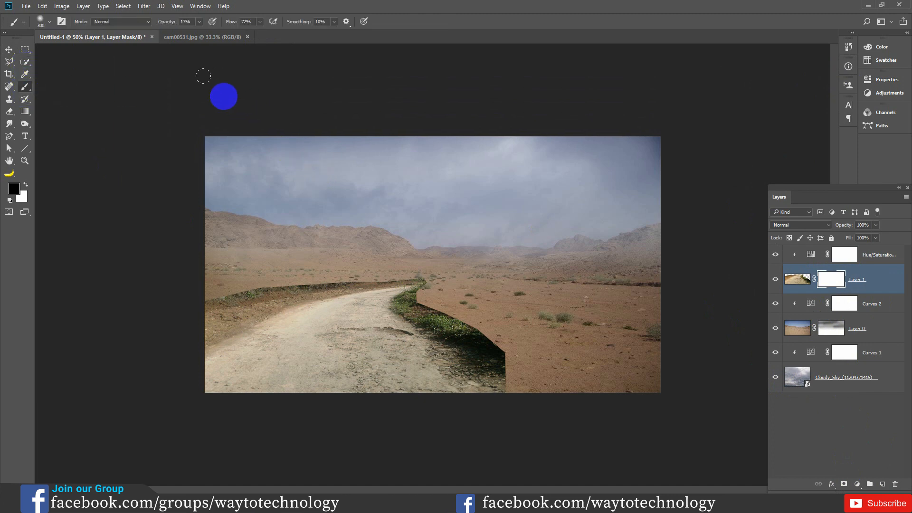
pyautogui.moveTo(166, 26); pyautogui.dragTo(176, 24)
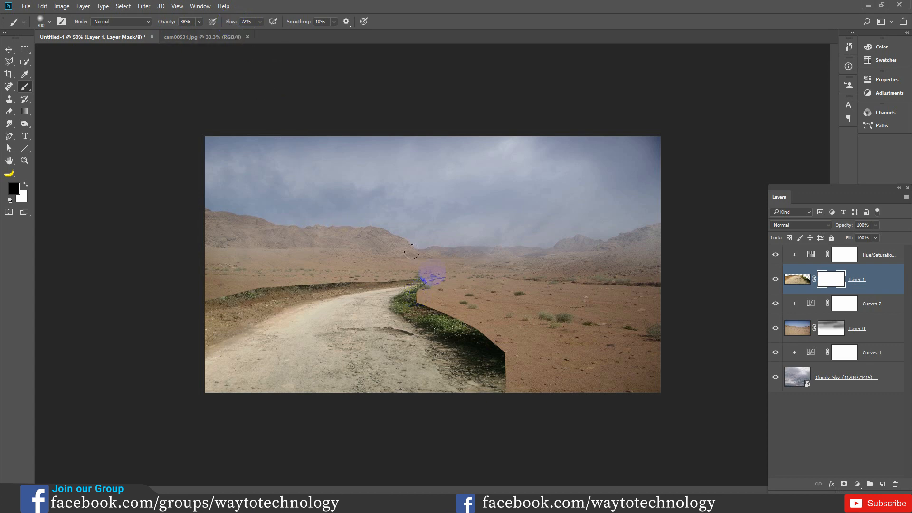
# - Paint black on Layer 1's mask to hide the hard cut edge and dark grass along the road's right side
pyautogui.hotkey('ctrl', '+')
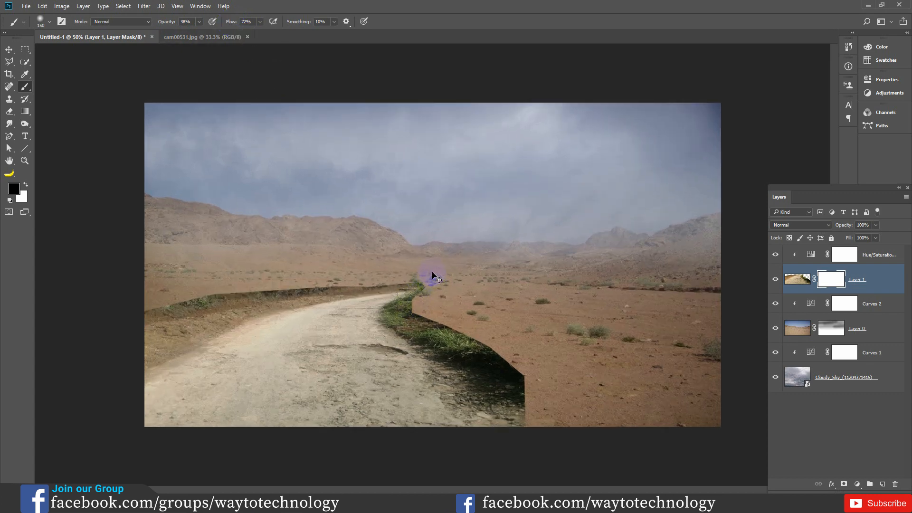
pyautogui.click(517, 399)
pyautogui.moveTo(517, 400)
pyautogui.mouseDown()
pyautogui.moveTo(464, 339)
pyautogui.moveTo(531, 395)
pyautogui.moveTo(477, 346)
pyautogui.moveTo(471, 360)
pyautogui.moveTo(529, 393)
pyautogui.moveTo(510, 369)
pyautogui.moveTo(504, 405)
pyautogui.moveTo(479, 403)
pyautogui.moveTo(465, 358)
pyautogui.moveTo(469, 341)
pyautogui.mouseUp()
pyautogui.press('[')
pyautogui.press('[')
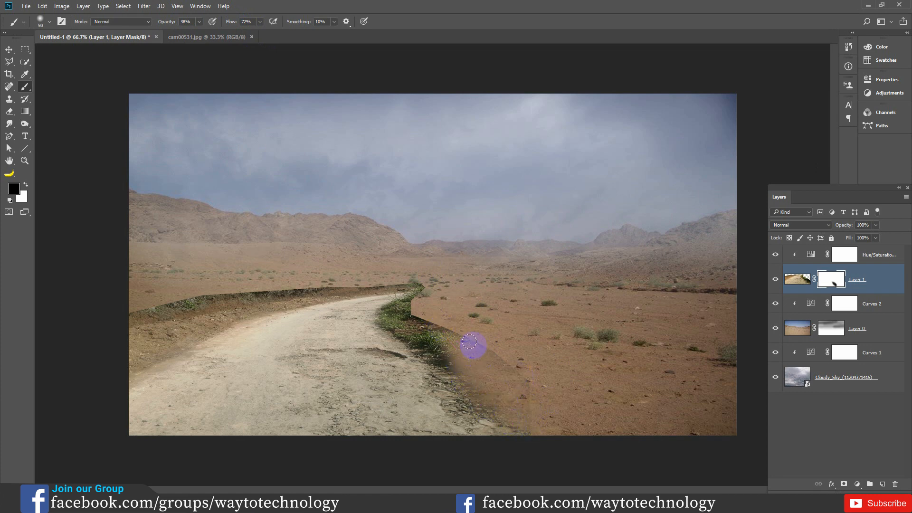
pyautogui.moveTo(531, 380)
pyautogui.mouseDown()
pyautogui.moveTo(444, 318)
pyautogui.moveTo(445, 350)
pyautogui.moveTo(421, 328)
pyautogui.moveTo(447, 361)
pyautogui.moveTo(415, 316)
pyautogui.moveTo(449, 337)
pyautogui.moveTo(420, 309)
pyautogui.moveTo(452, 330)
pyautogui.moveTo(413, 310)
pyautogui.moveTo(524, 394)
pyautogui.moveTo(490, 346)
pyautogui.moveTo(538, 410)
pyautogui.mouseUp()
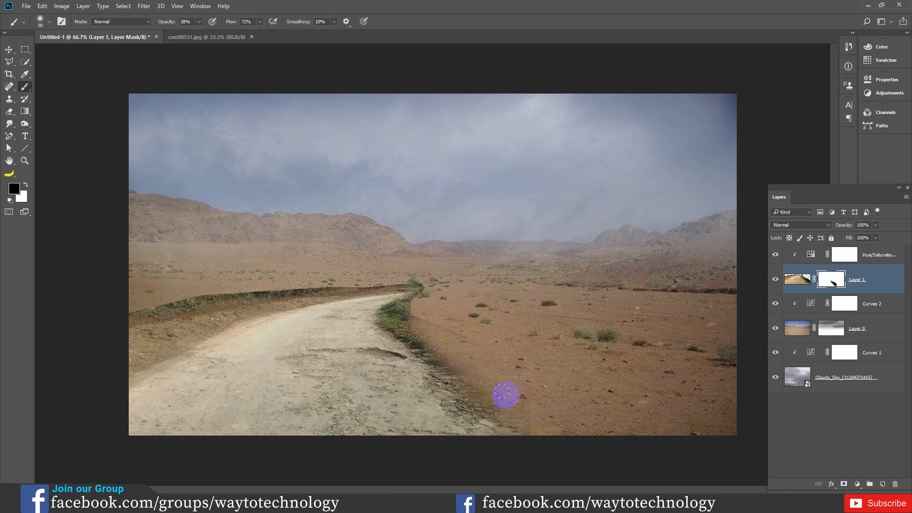
pyautogui.moveTo(436, 326)
pyautogui.mouseDown()
pyautogui.moveTo(414, 292)
pyautogui.moveTo(404, 321)
pyautogui.moveTo(412, 342)
pyautogui.moveTo(414, 290)
pyautogui.moveTo(426, 335)
pyautogui.moveTo(536, 399)
pyautogui.moveTo(518, 397)
pyautogui.moveTo(437, 341)
pyautogui.mouseUp()
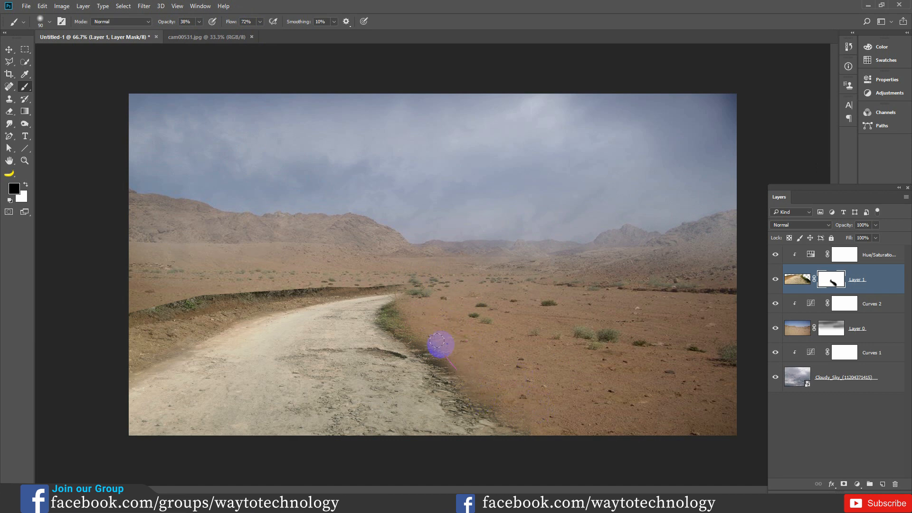
# - Mask out the embankment along the road's left side so it blends into the desert ground
pyautogui.moveTo(355, 289)
pyautogui.mouseDown()
pyautogui.moveTo(384, 277)
pyautogui.moveTo(230, 298)
pyautogui.moveTo(241, 295)
pyautogui.moveTo(147, 320)
pyautogui.moveTo(152, 309)
pyautogui.moveTo(137, 314)
pyautogui.moveTo(209, 302)
pyautogui.moveTo(188, 295)
pyautogui.mouseUp()
pyautogui.hotkey('ctrl', '+')
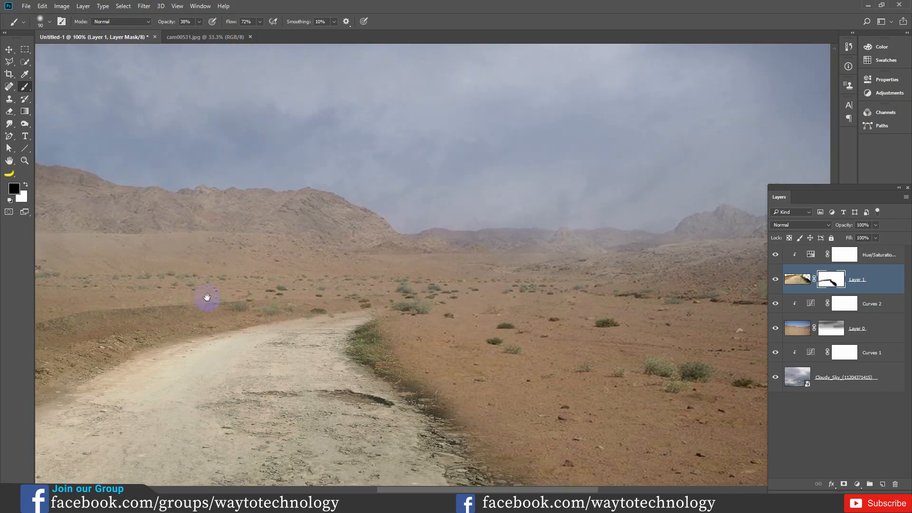
pyautogui.moveTo(264, 345); pyautogui.dragTo(524, 289)
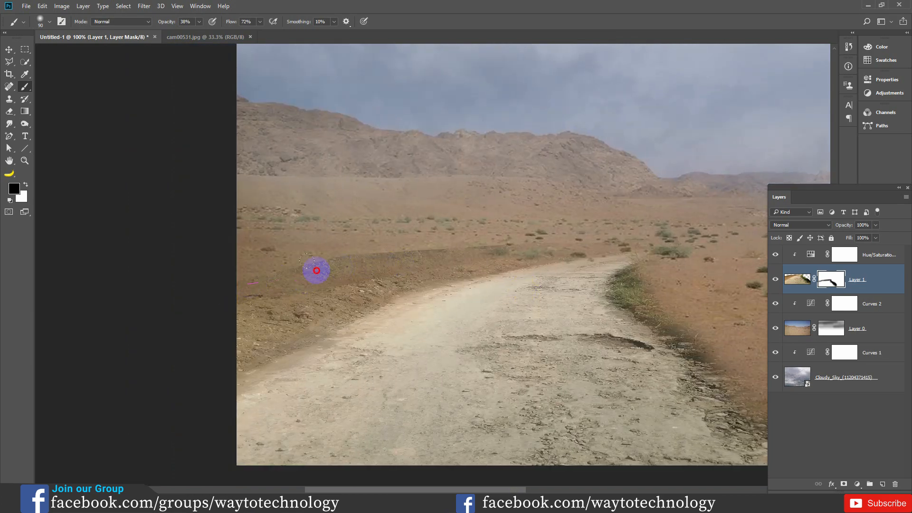
pyautogui.moveTo(380, 257); pyautogui.dragTo(335, 260)
pyautogui.moveTo(307, 292); pyautogui.dragTo(385, 281)
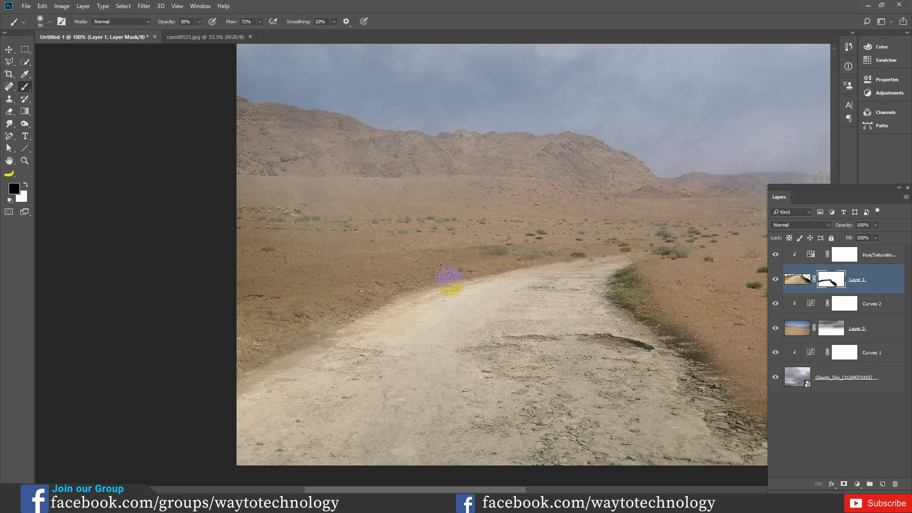
pyautogui.click(416, 239)
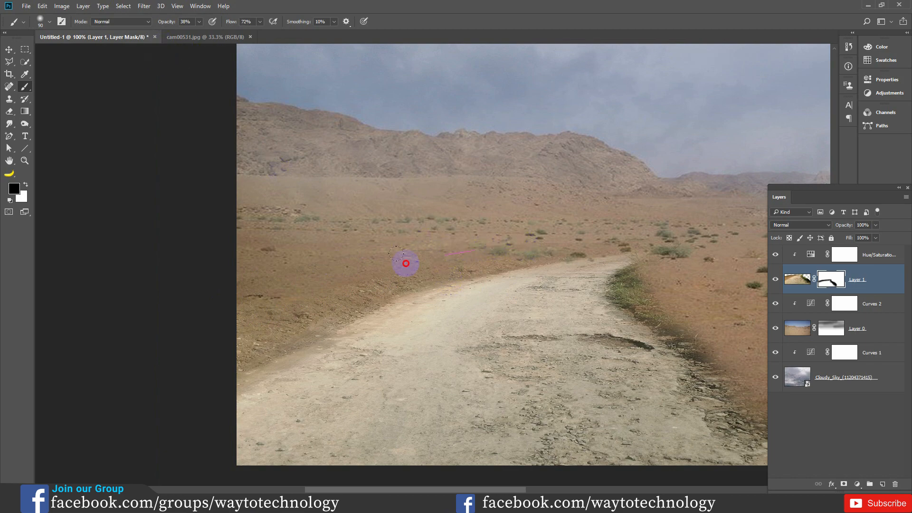
# - Mask away the remaining green verge at the road's far right bend and refine the blend along both road edges
pyautogui.moveTo(482, 255); pyautogui.dragTo(252, 325)
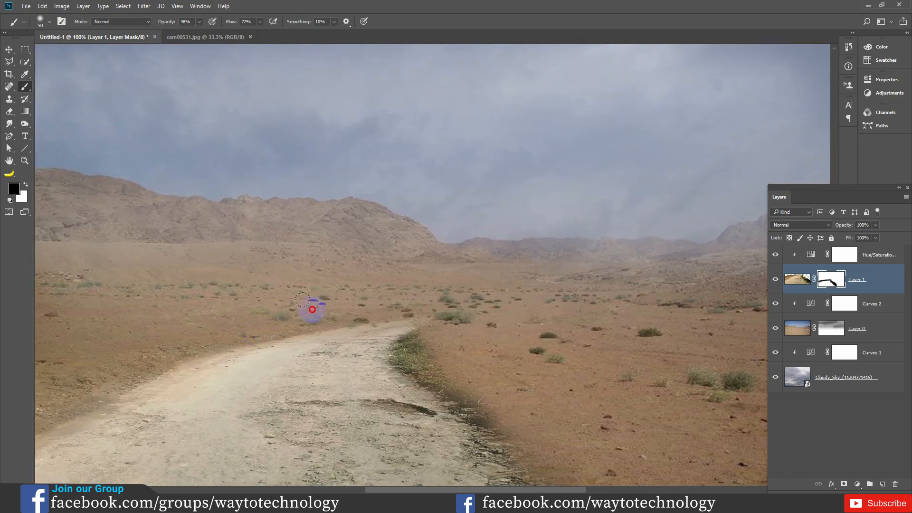
pyautogui.moveTo(426, 345)
pyautogui.mouseDown()
pyautogui.moveTo(397, 336)
pyautogui.moveTo(413, 354)
pyautogui.moveTo(394, 349)
pyautogui.moveTo(396, 340)
pyautogui.moveTo(443, 372)
pyautogui.moveTo(473, 410)
pyautogui.mouseUp()
pyautogui.moveTo(460, 373)
pyautogui.mouseDown()
pyautogui.moveTo(499, 212)
pyautogui.moveTo(491, 198)
pyautogui.mouseUp()
pyautogui.moveTo(546, 279); pyautogui.dragTo(611, 328)
pyautogui.moveTo(539, 255)
pyautogui.mouseDown()
pyautogui.moveTo(529, 317)
pyautogui.moveTo(438, 235)
pyautogui.moveTo(474, 260)
pyautogui.mouseUp()
pyautogui.moveTo(112, 297)
pyautogui.mouseDown()
pyautogui.moveTo(80, 312)
pyautogui.moveTo(89, 332)
pyautogui.mouseUp()
pyautogui.moveTo(104, 297)
pyautogui.mouseDown()
pyautogui.moveTo(143, 307)
pyautogui.moveTo(196, 298)
pyautogui.mouseUp()
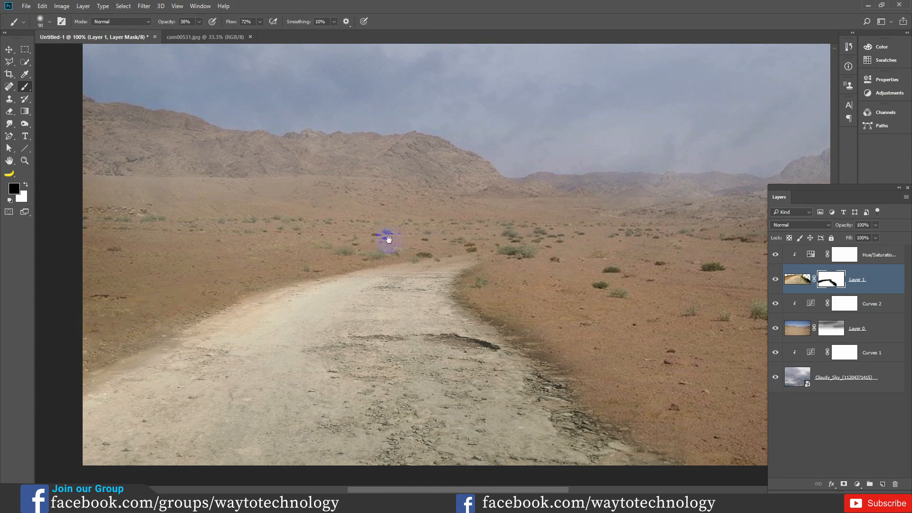
# - Soften the road's edges on the mask with the brush at 14% opacity, reducing its flow to 64%
pyautogui.moveTo(583, 343)
pyautogui.mouseDown()
pyautogui.moveTo(513, 287)
pyautogui.moveTo(529, 349)
pyautogui.moveTo(509, 327)
pyautogui.mouseUp()
pyautogui.moveTo(174, 25); pyautogui.dragTo(162, 26)
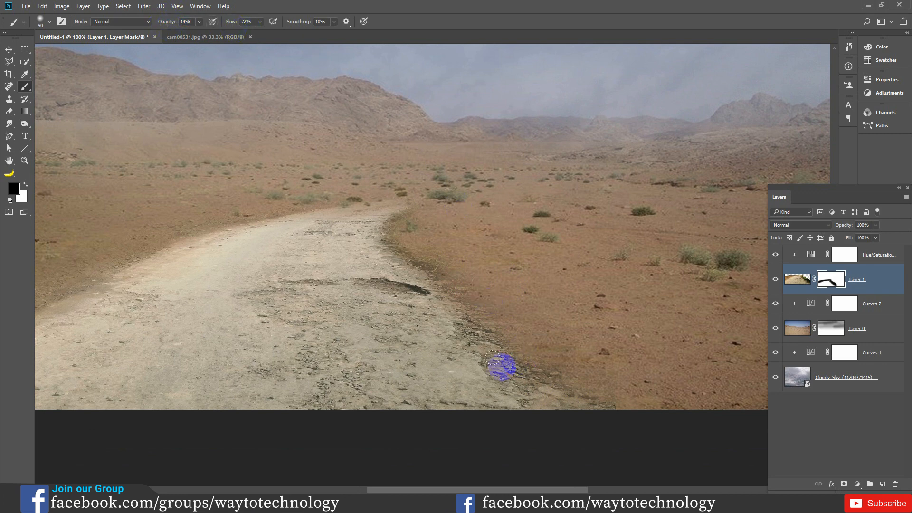
pyautogui.moveTo(423, 288); pyautogui.dragTo(395, 208)
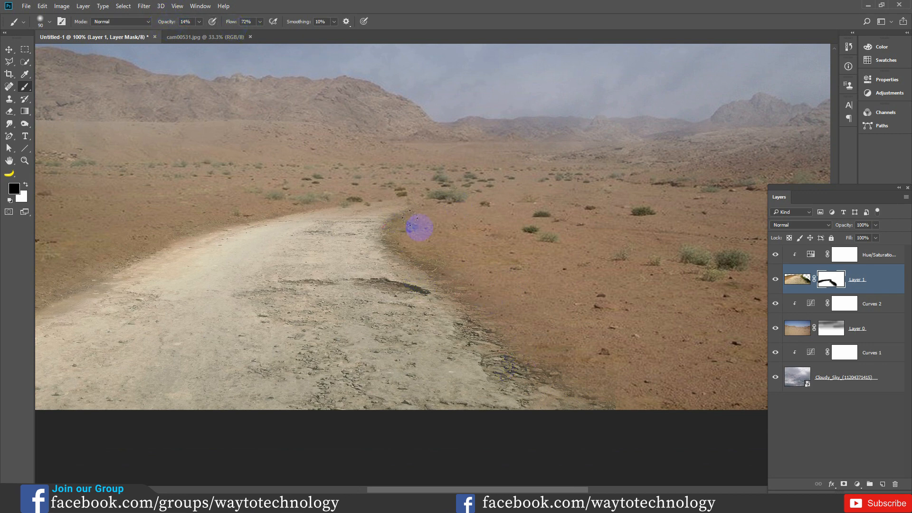
pyautogui.moveTo(232, 24); pyautogui.dragTo(228, 25)
pyautogui.click(163, 240)
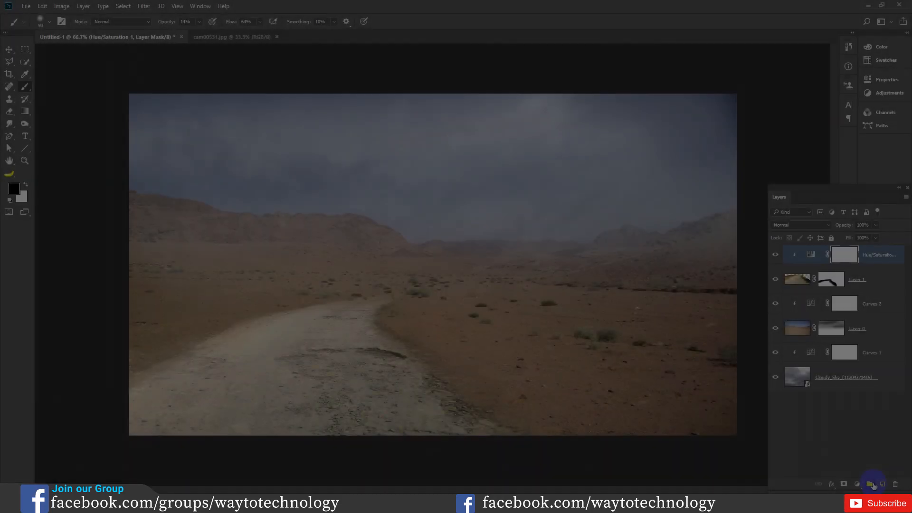
# - Add a new layer on top of the stack and set the foreground colour to pale blue e0faff for the brush
pyautogui.hotkey('ctrl', 'shift', 'alt', 'n')
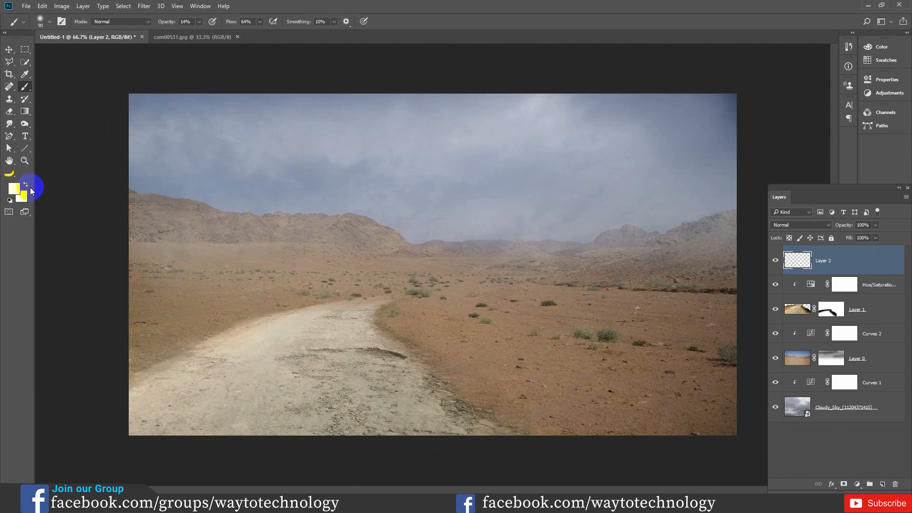
pyautogui.click(14, 189)
pyautogui.moveTo(611, 170); pyautogui.dragTo(559, 186)
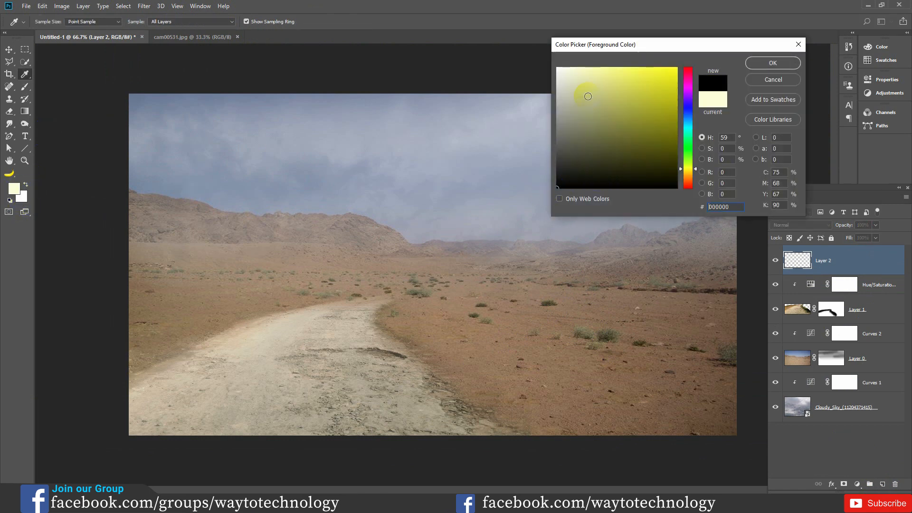
pyautogui.moveTo(689, 163); pyautogui.dragTo(691, 138)
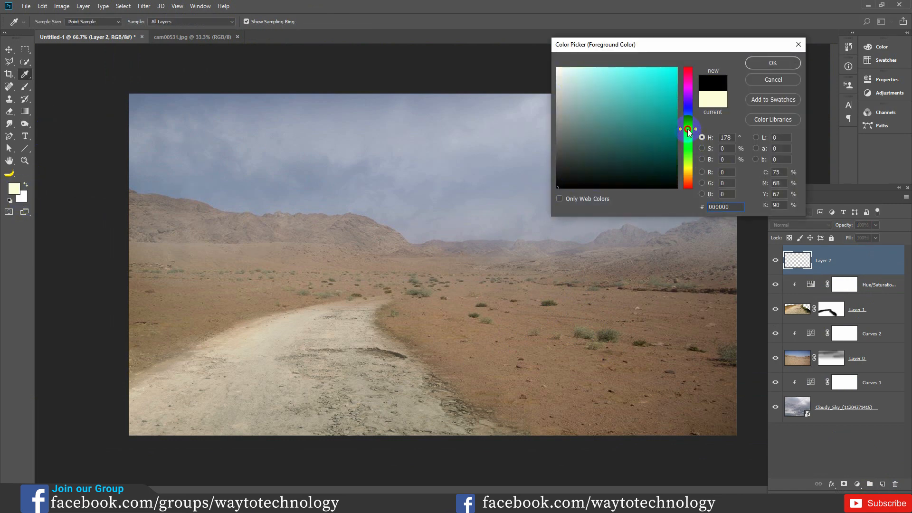
pyautogui.moveTo(597, 92); pyautogui.dragTo(577, 72)
pyautogui.moveTo(684, 131); pyautogui.dragTo(685, 125)
pyautogui.moveTo(613, 93); pyautogui.dragTo(573, 67)
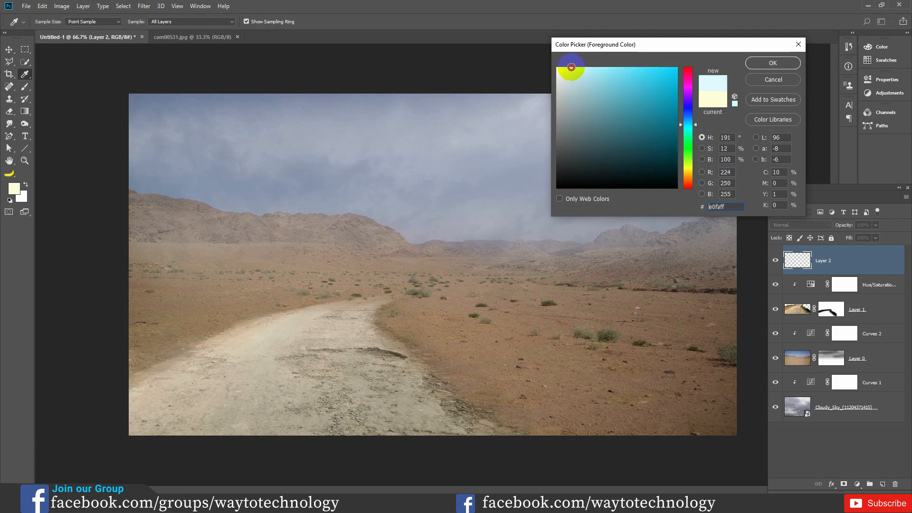
pyautogui.click(782, 62)
pyautogui.press('b')
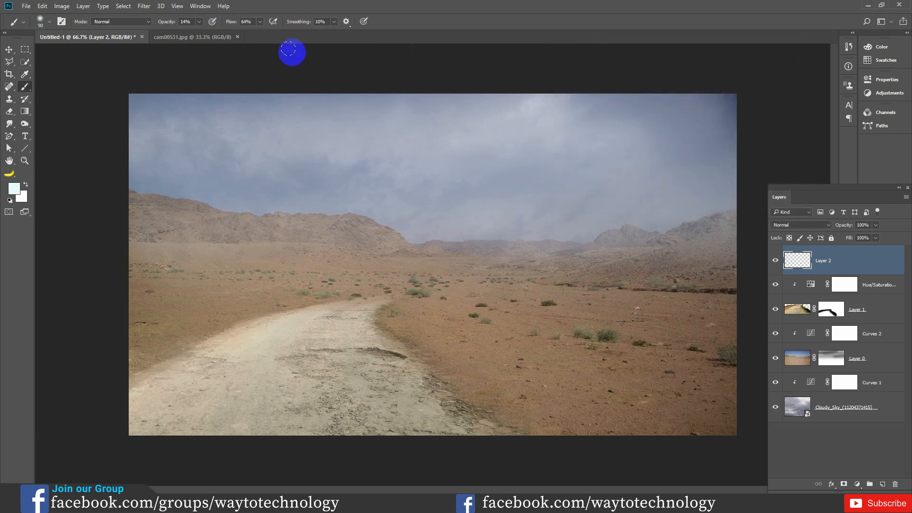
# - Paint haze across the mountains and horizon on Layer 2 with a 300 px brush at 24% opacity
pyautogui.moveTo(165, 26); pyautogui.dragTo(167, 25)
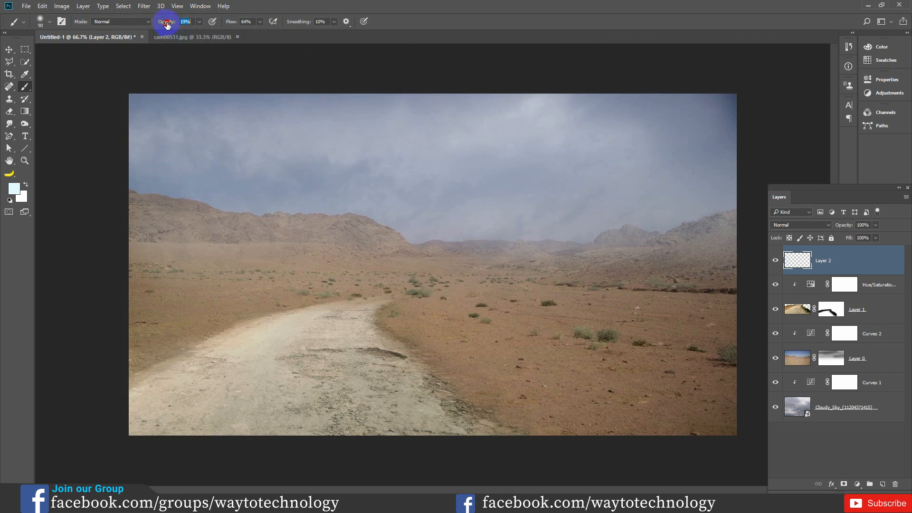
pyautogui.moveTo(169, 26); pyautogui.dragTo(172, 26)
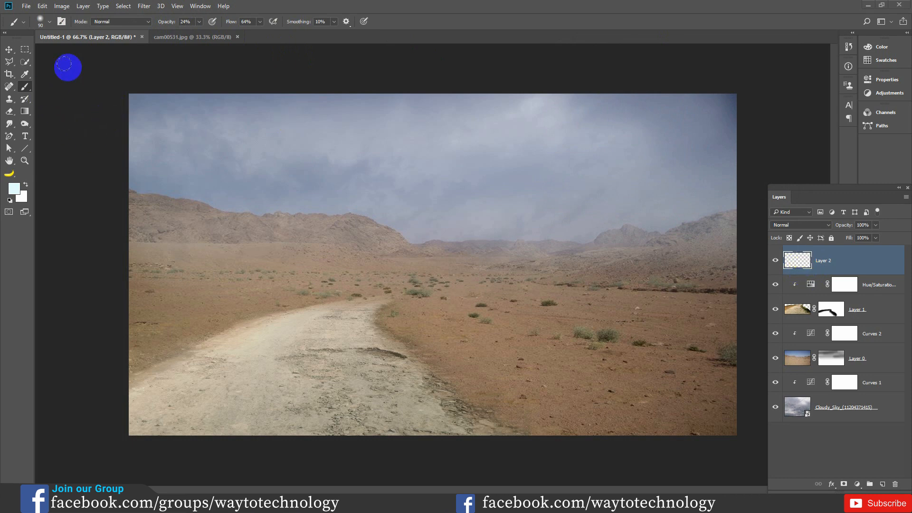
pyautogui.click(176, 196)
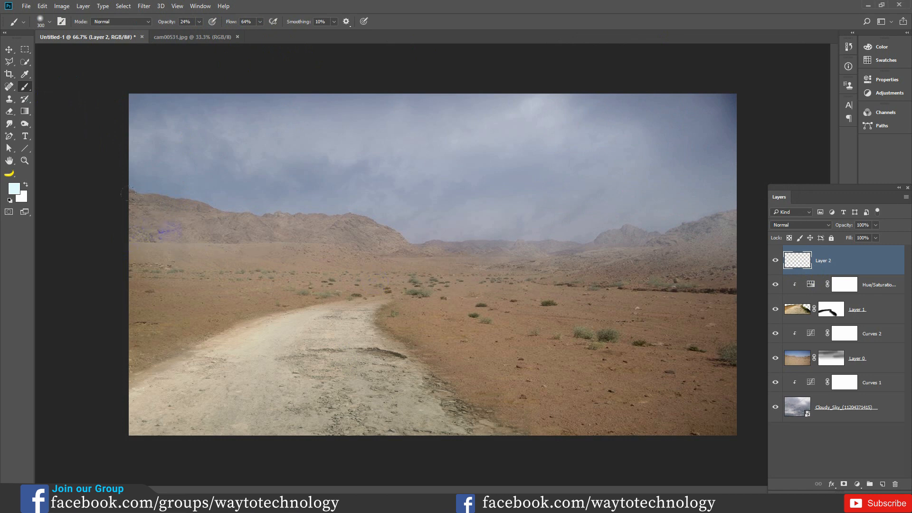
pyautogui.moveTo(127, 200)
pyautogui.mouseDown()
pyautogui.moveTo(498, 213)
pyautogui.moveTo(374, 208)
pyautogui.moveTo(680, 204)
pyautogui.moveTo(682, 230)
pyautogui.mouseUp()
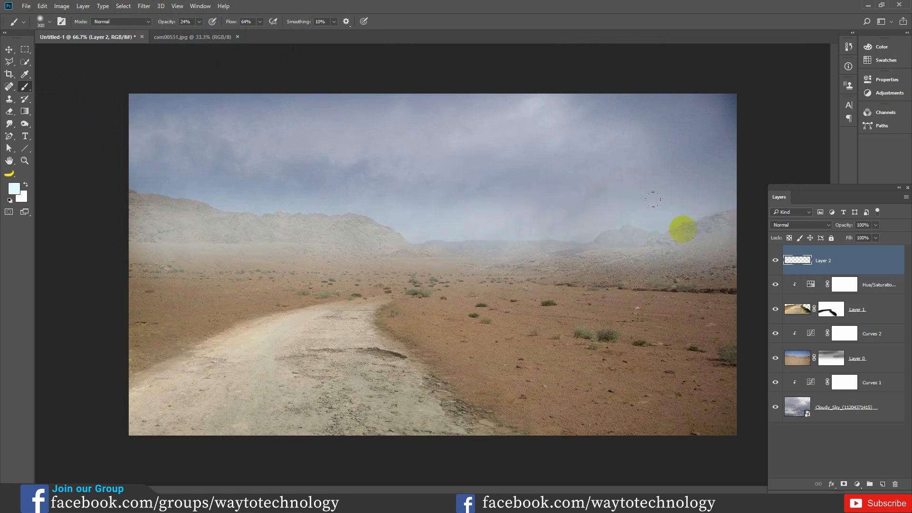
# - Change the paint colour to eefafd, thicken the fog over the mountains and lower sky, and compare with Layer 2 hidden
pyautogui.click(14, 186)
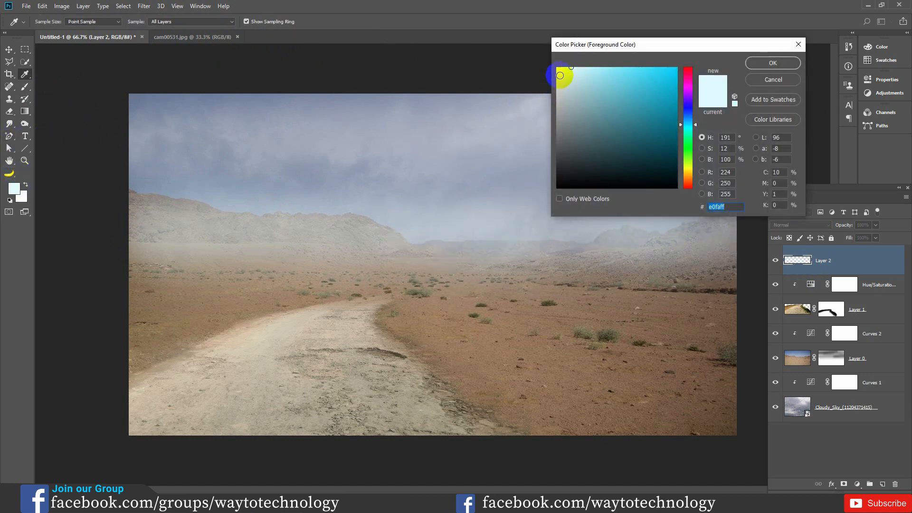
pyautogui.click(798, 45)
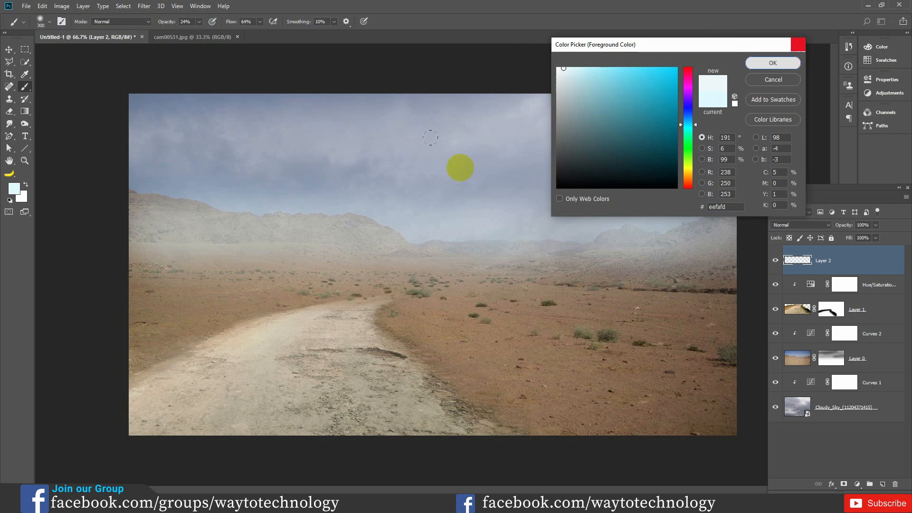
pyautogui.moveTo(245, 234); pyautogui.dragTo(754, 238)
pyautogui.moveTo(393, 228); pyautogui.dragTo(82, 213)
pyautogui.moveTo(187, 190); pyautogui.dragTo(784, 187)
pyautogui.moveTo(580, 224)
pyautogui.mouseDown()
pyautogui.moveTo(675, 257)
pyautogui.moveTo(407, 249)
pyautogui.moveTo(450, 218)
pyautogui.moveTo(161, 229)
pyautogui.moveTo(238, 239)
pyautogui.moveTo(401, 228)
pyautogui.moveTo(722, 257)
pyautogui.mouseUp()
pyautogui.click(775, 261)
pyautogui.click(776, 261)
pyautogui.click(776, 261)
pyautogui.click(776, 260)
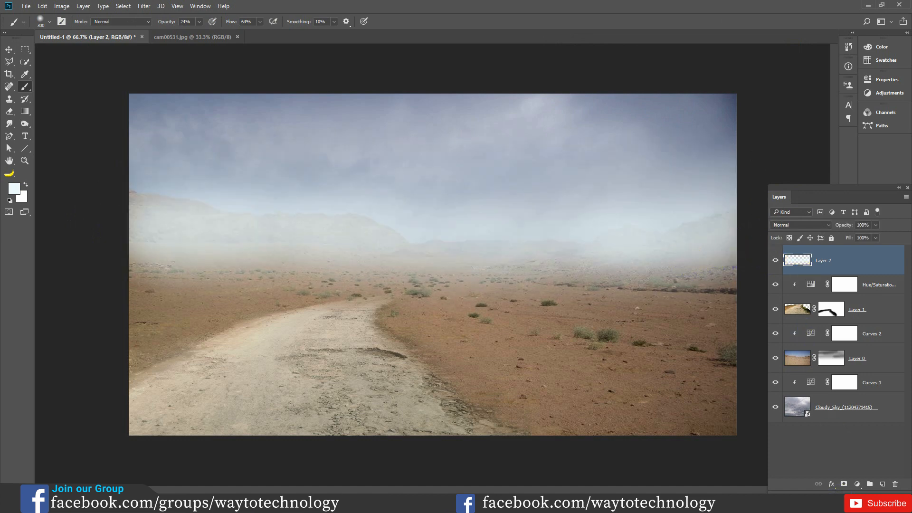
# - Brighten the cloudy sky by raising the midtones of the Curves 1 adjustment
pyautogui.click(812, 386)
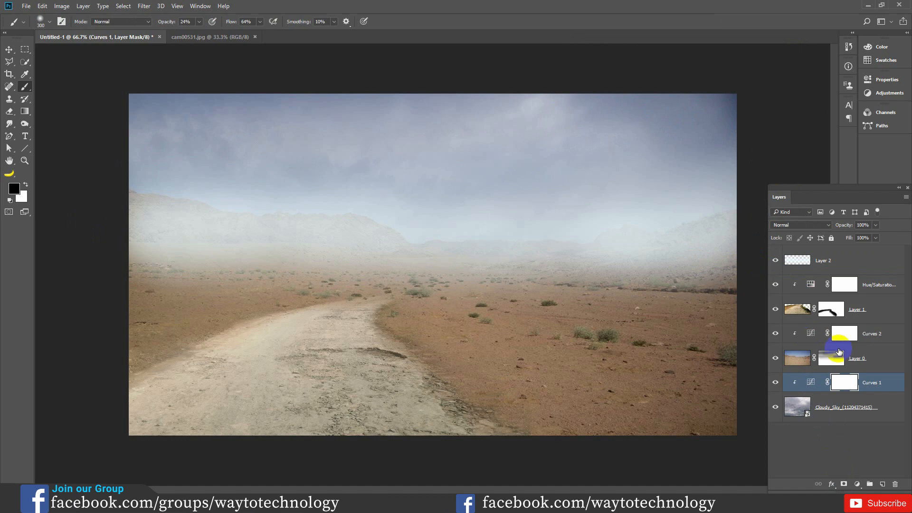
pyautogui.doubleClick(812, 383)
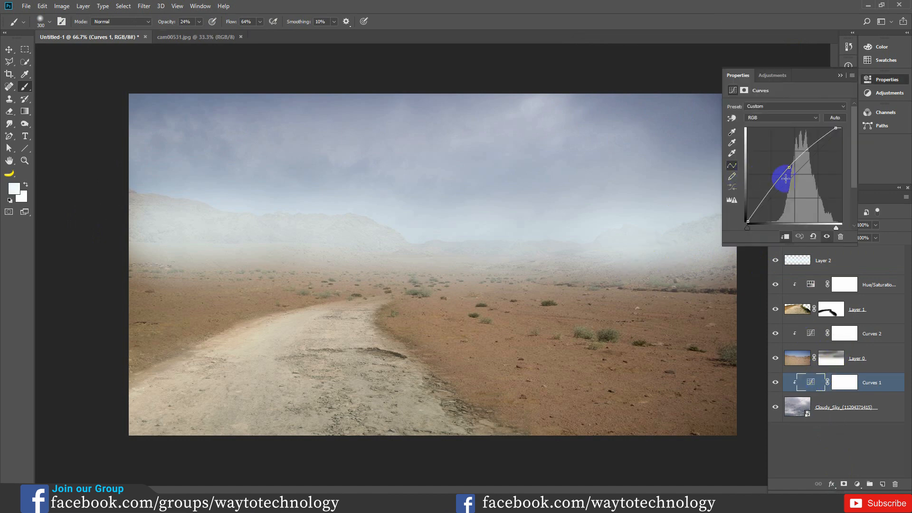
pyautogui.moveTo(789, 166); pyautogui.dragTo(784, 164)
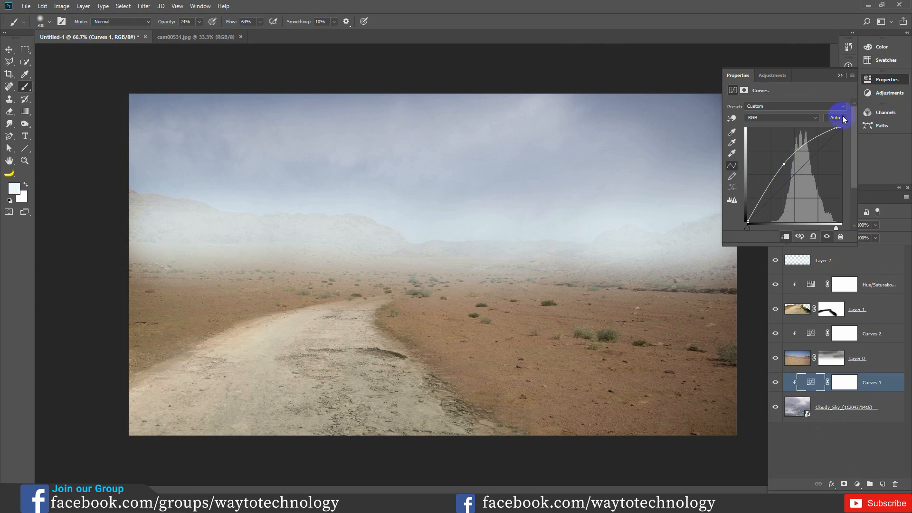
pyautogui.click(841, 76)
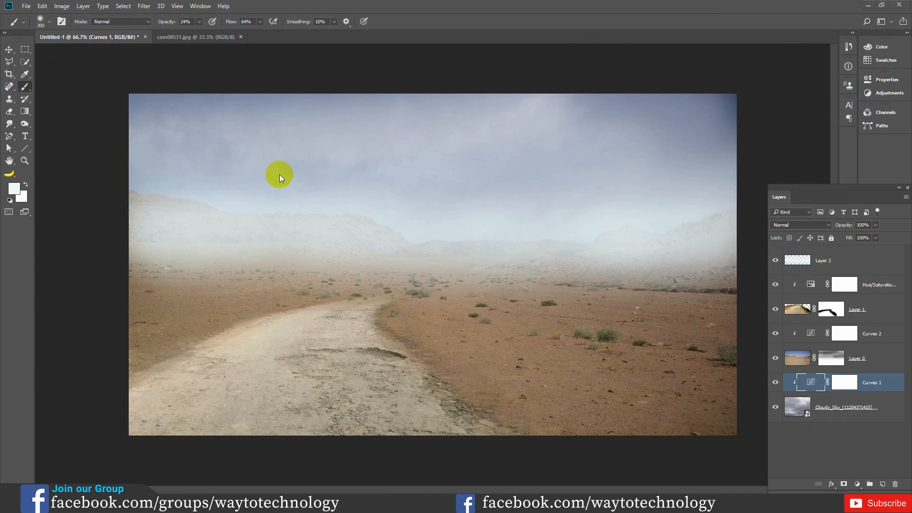
# - Place the bare-tree PNG above Layer 2, scaled to about 50%
pyautogui.click(818, 261)
pyautogui.hotkey('ctrl', 'shift', 'p')
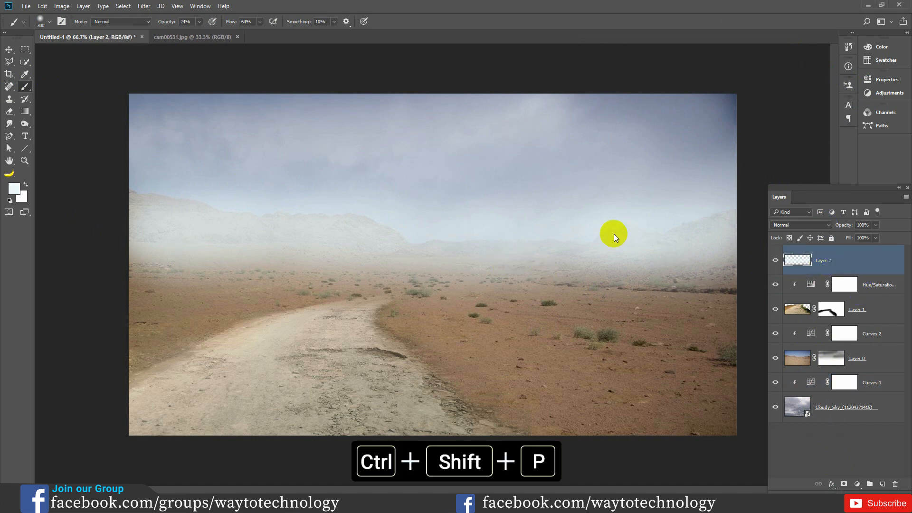
pyautogui.click(192, 132)
pyautogui.click(261, 212)
pyautogui.moveTo(570, 169); pyautogui.dragTo(507, 232)
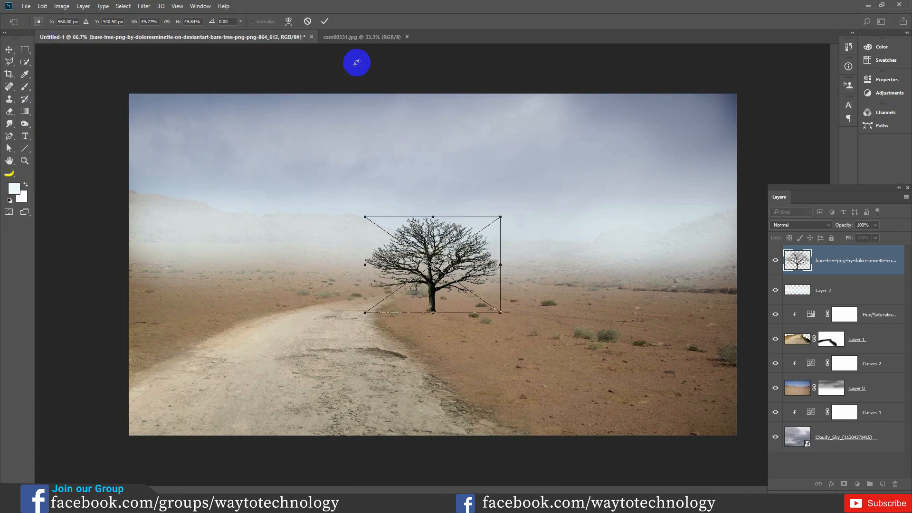
pyautogui.click(324, 22)
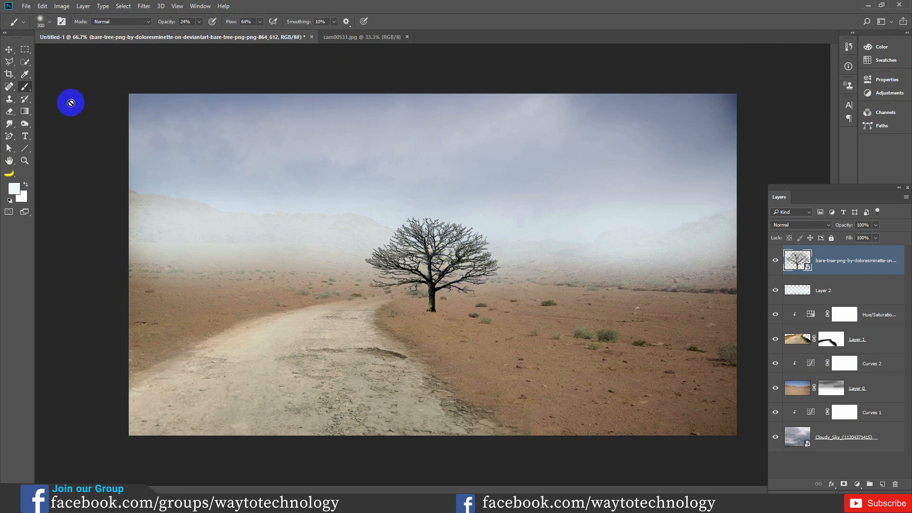
# - Move the bare tree to the foggy horizon right of the road and scale it down
pyautogui.click(8, 50)
pyautogui.moveTo(468, 248); pyautogui.dragTo(543, 238)
pyautogui.hotkey('ctrl', 't')
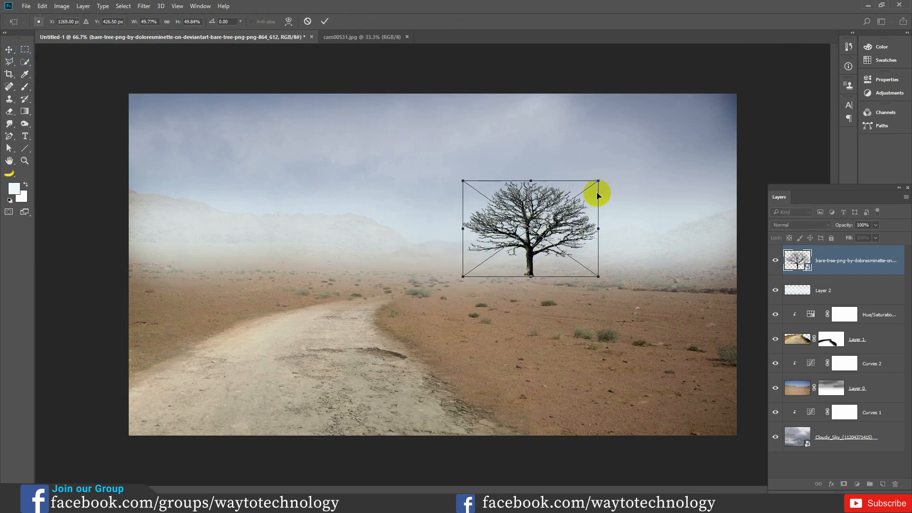
pyautogui.moveTo(600, 182); pyautogui.dragTo(591, 195)
pyautogui.click(325, 22)
pyautogui.moveTo(548, 224); pyautogui.dragTo(559, 231)
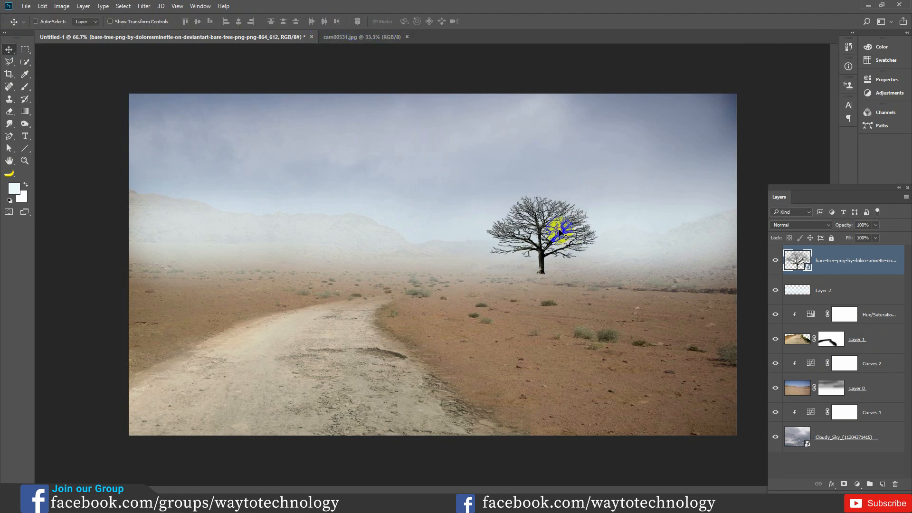
# - Scale the bare tree to about 38% and nudge it down so its trunk meets the desert ground
pyautogui.hotkey('ctrl', 't')
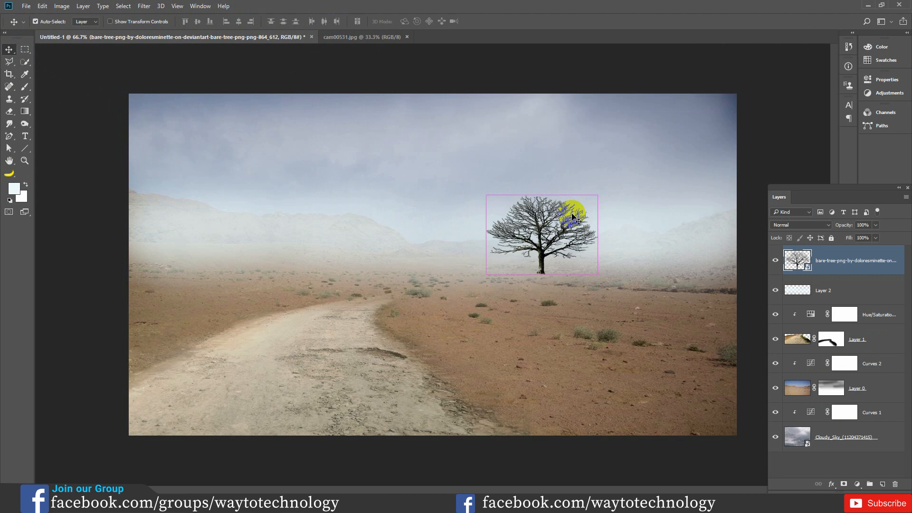
pyautogui.moveTo(596, 196); pyautogui.dragTo(594, 198)
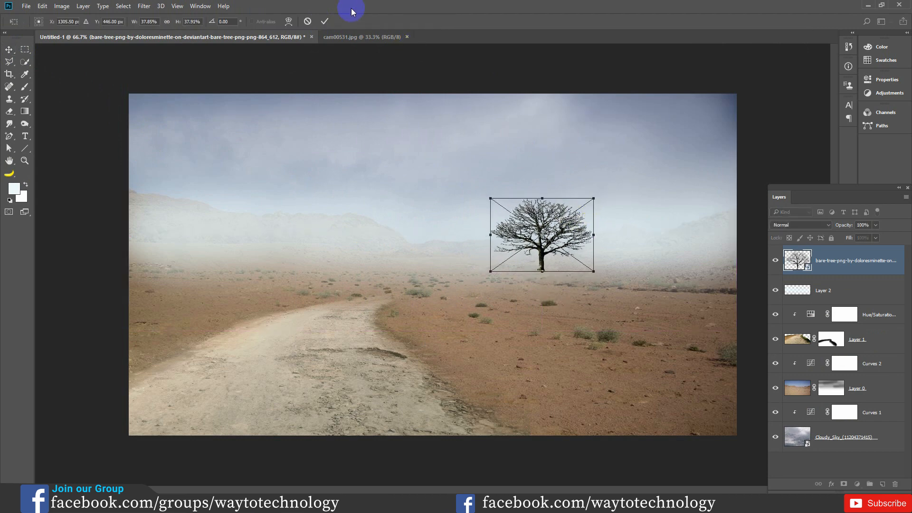
pyautogui.click(329, 22)
pyautogui.moveTo(551, 236); pyautogui.dragTo(555, 243)
# - Fade the bare tree into the fog with a Levels adjustment using output levels 121 and 224
pyautogui.click(61, 7)
pyautogui.moveTo(72, 30)
pyautogui.click(181, 41)
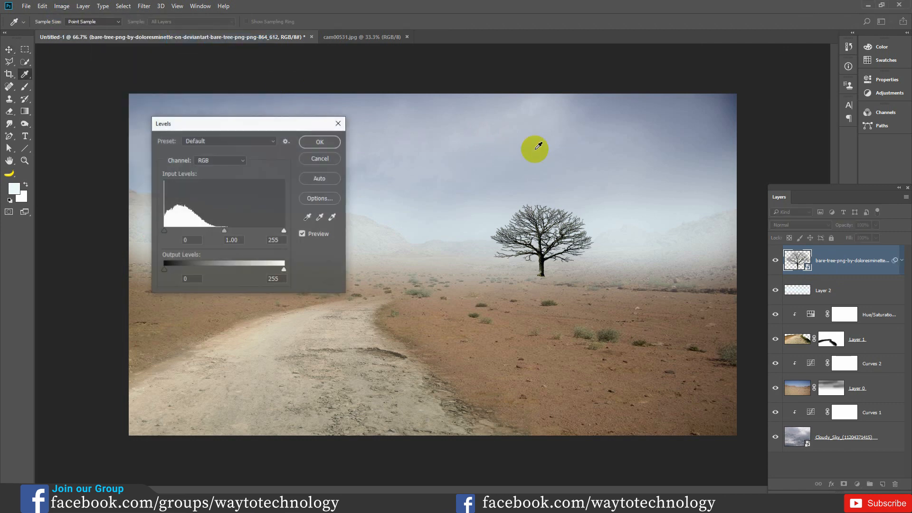
pyautogui.moveTo(165, 274); pyautogui.dragTo(213, 270)
pyautogui.click(281, 271)
pyautogui.moveTo(283, 271); pyautogui.dragTo(269, 272)
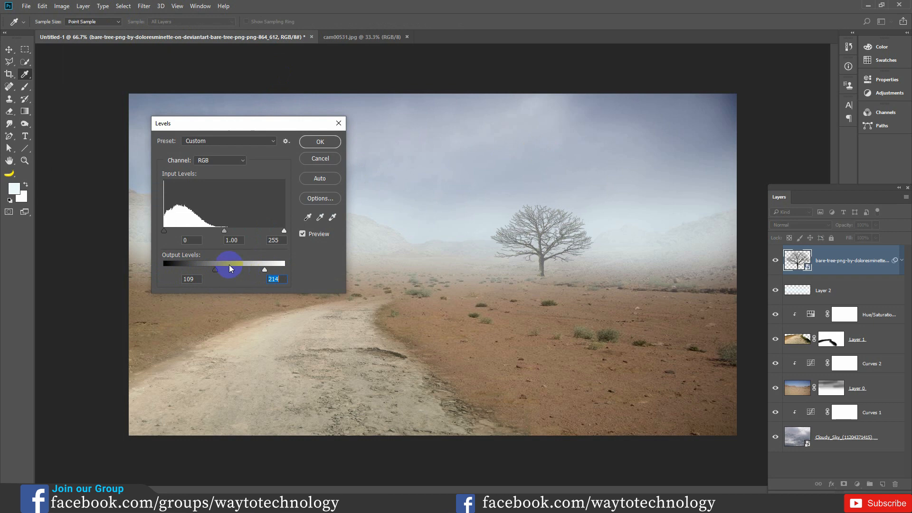
pyautogui.moveTo(216, 270); pyautogui.dragTo(226, 269)
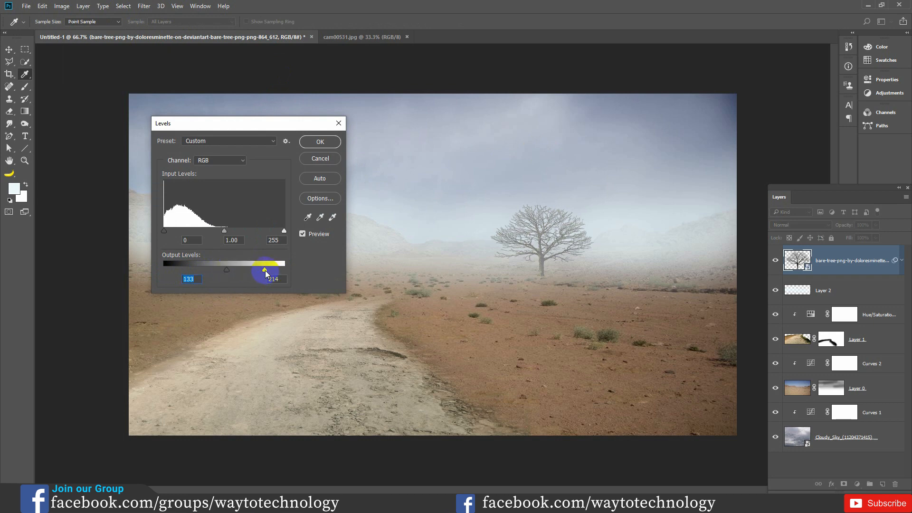
pyautogui.moveTo(265, 271); pyautogui.dragTo(269, 274)
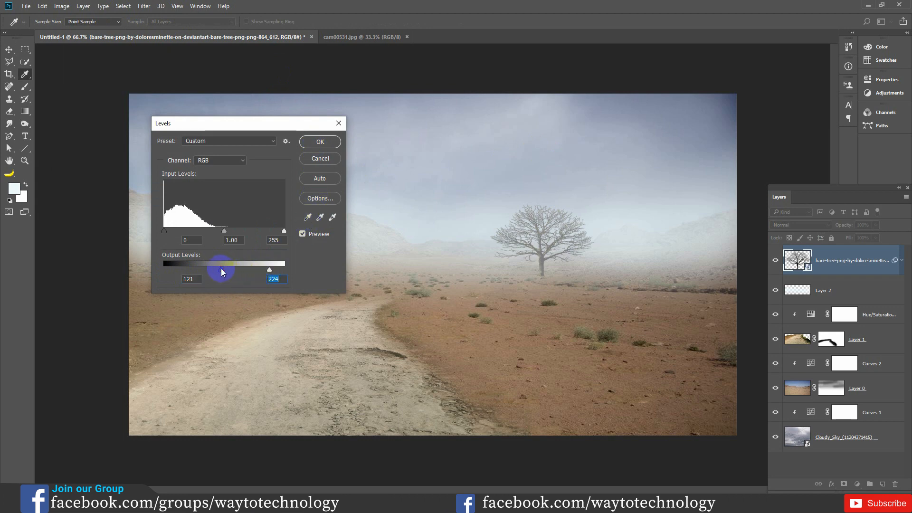
pyautogui.click(320, 141)
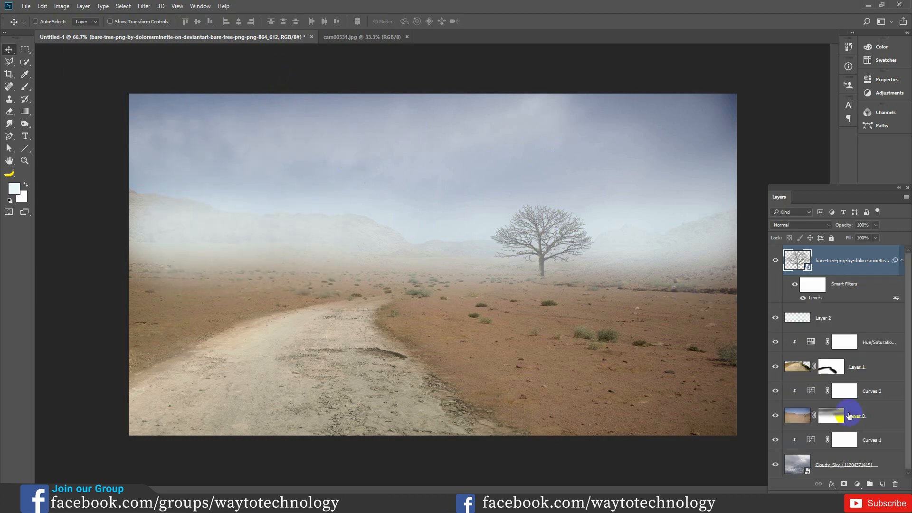
# - Add a Gradient Fill layer above the tree and make the gradient's starting colour stop black
pyautogui.click(859, 485)
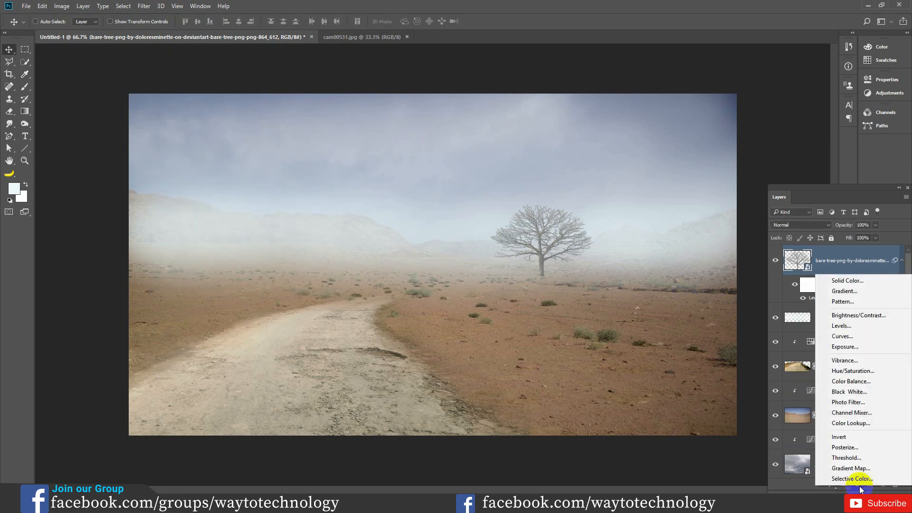
pyautogui.moveTo(618, 275); pyautogui.dragTo(615, 115)
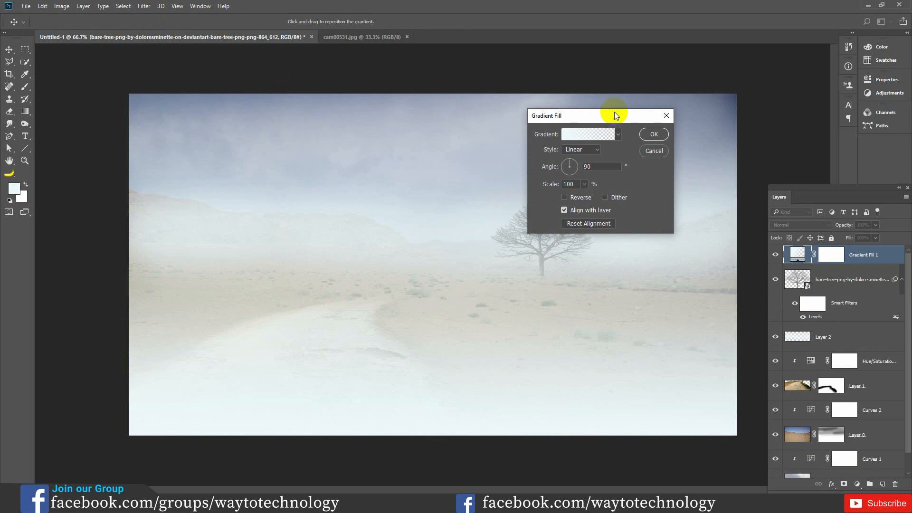
pyautogui.click(587, 136)
pyautogui.click(617, 254)
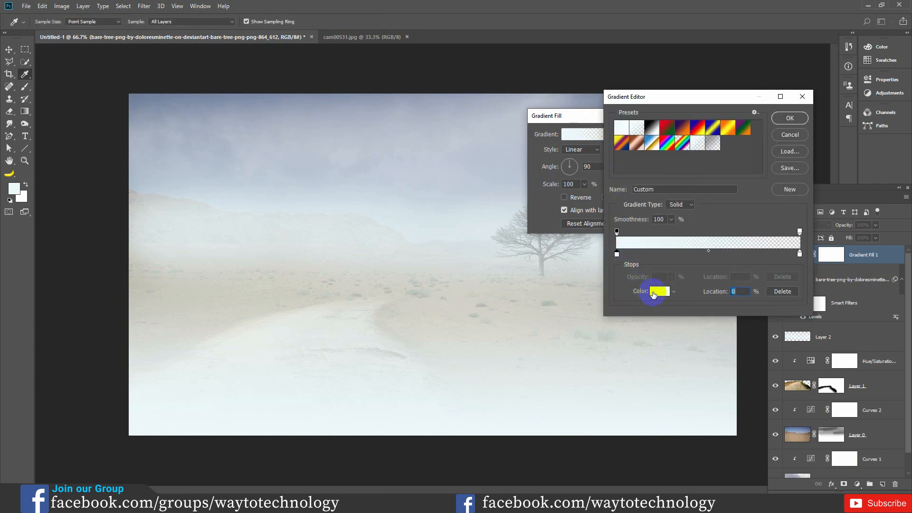
pyautogui.click(654, 293)
pyautogui.moveTo(591, 171); pyautogui.dragTo(546, 204)
pyautogui.click(766, 64)
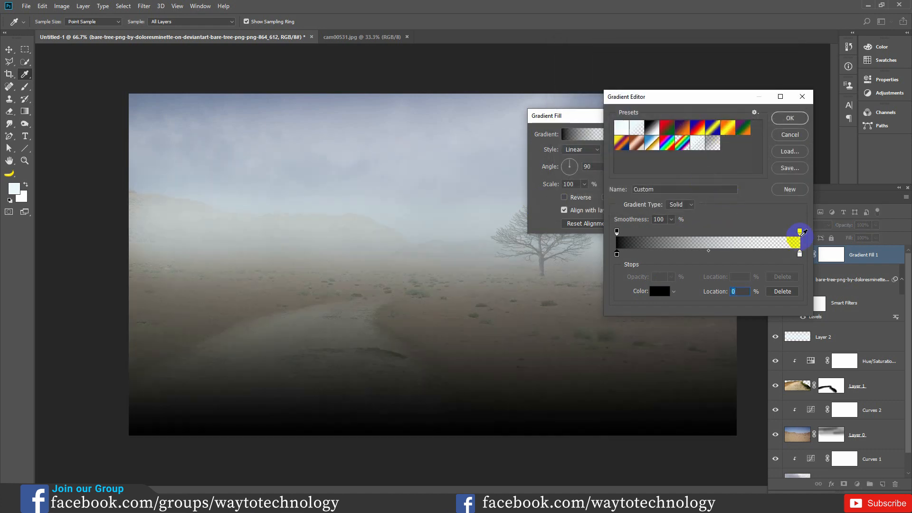
# - Make the gradient's end colour stop at location 100% black too and accept the black-to-transparent gradient
pyautogui.doubleClick(800, 255)
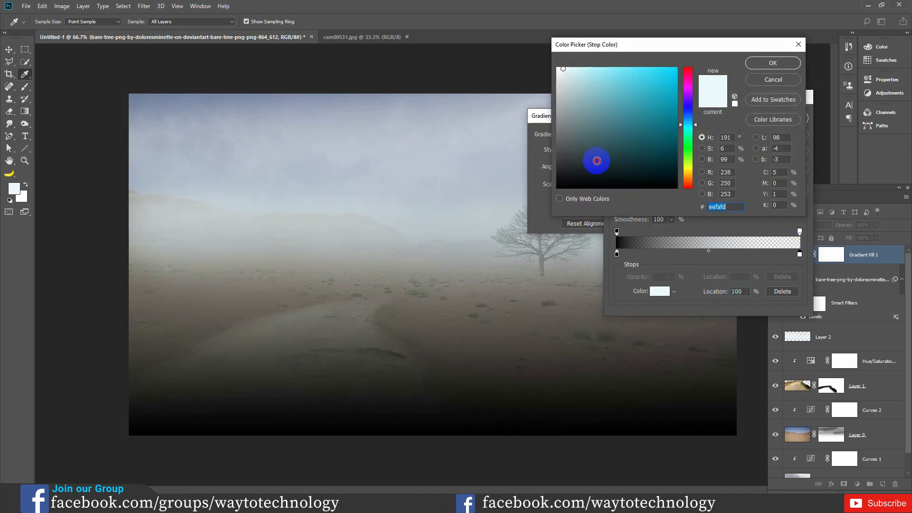
pyautogui.moveTo(616, 146); pyautogui.dragTo(545, 197)
pyautogui.click(760, 65)
pyautogui.click(760, 63)
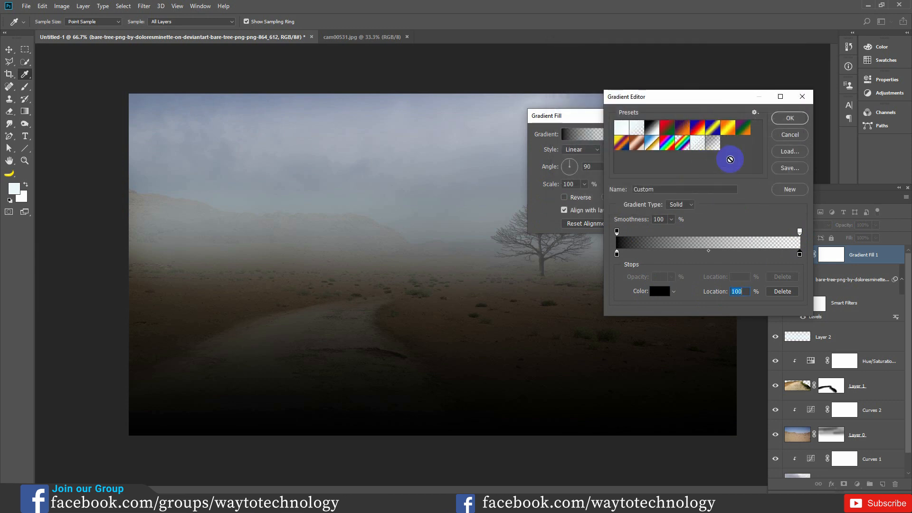
pyautogui.click(789, 118)
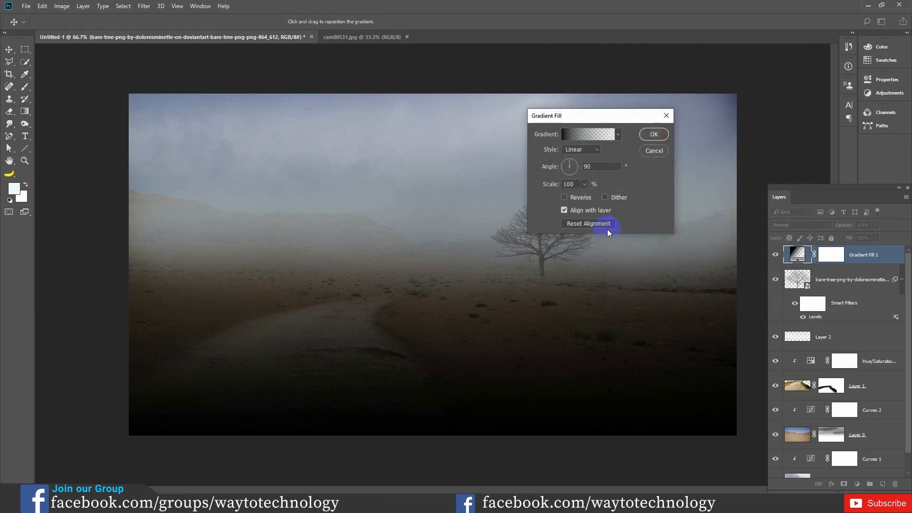
# - Make the gradient fill radial and reversed, and move its clear centre up into the sky above the horizon
pyautogui.click(585, 152)
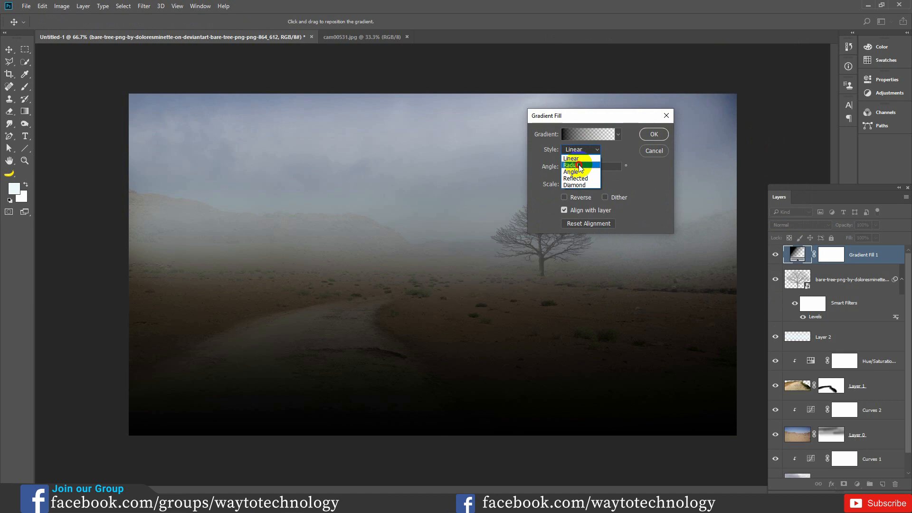
pyautogui.click(589, 164)
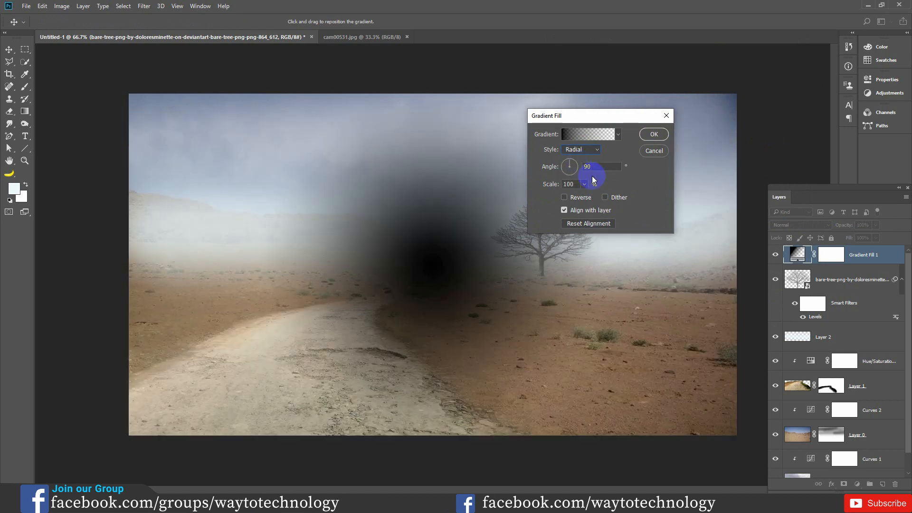
pyautogui.click(566, 196)
pyautogui.moveTo(476, 227); pyautogui.dragTo(443, 205)
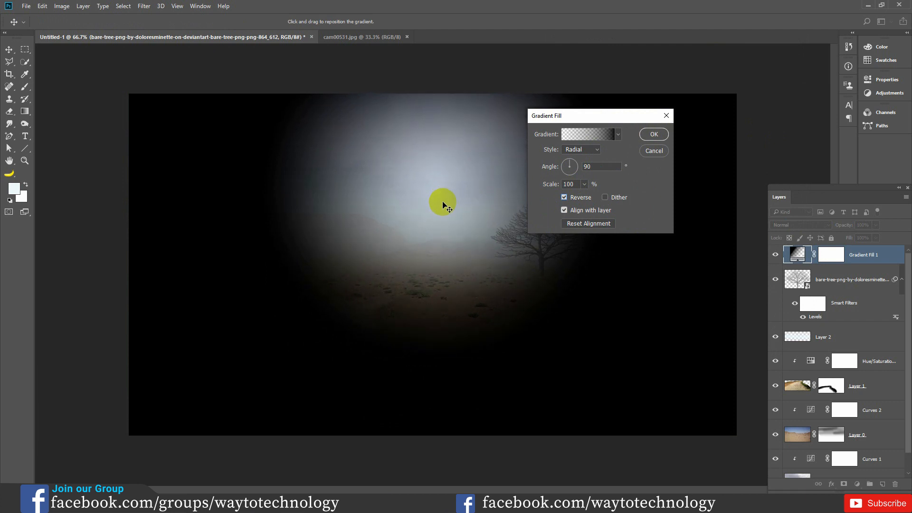
# - Set the radial gradient's scale to 418%, accept it and check the image with the vignette hidden
pyautogui.click(585, 185)
pyautogui.moveTo(587, 196); pyautogui.dragTo(598, 197)
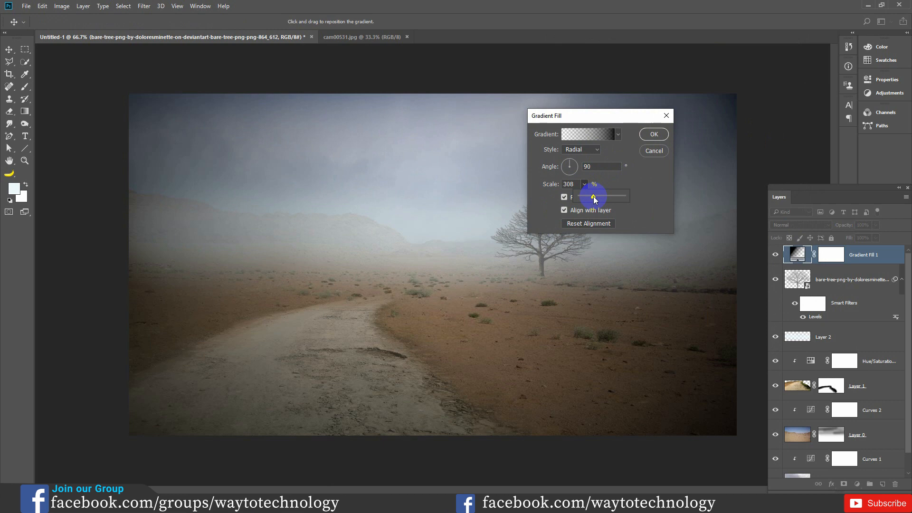
pyautogui.moveTo(595, 198); pyautogui.dragTo(597, 198)
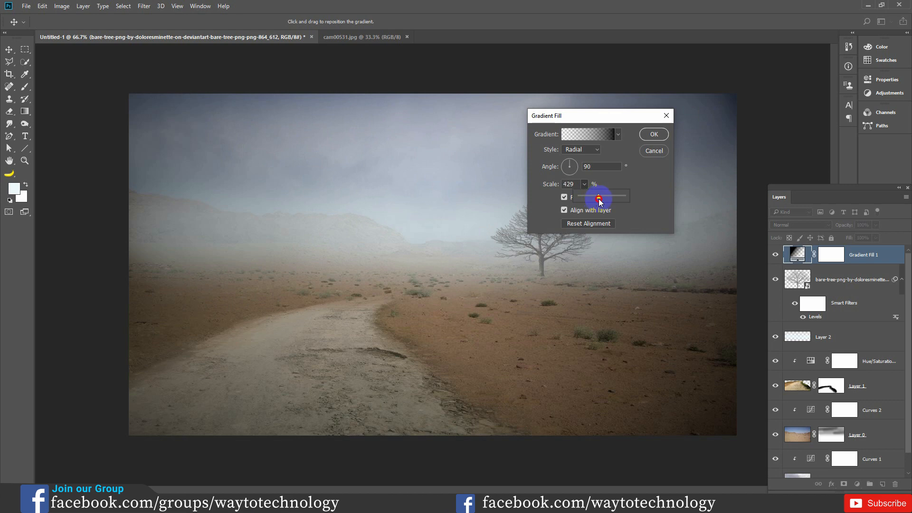
pyautogui.click(653, 136)
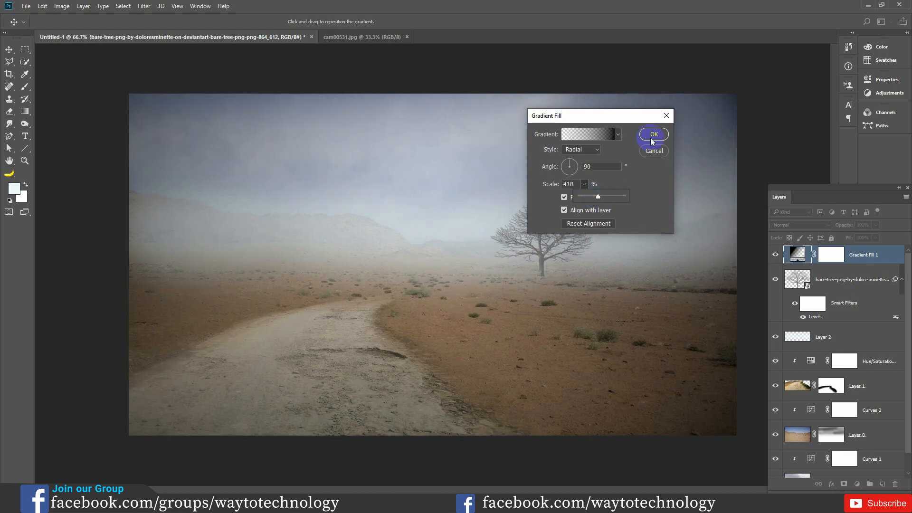
pyautogui.click(776, 255)
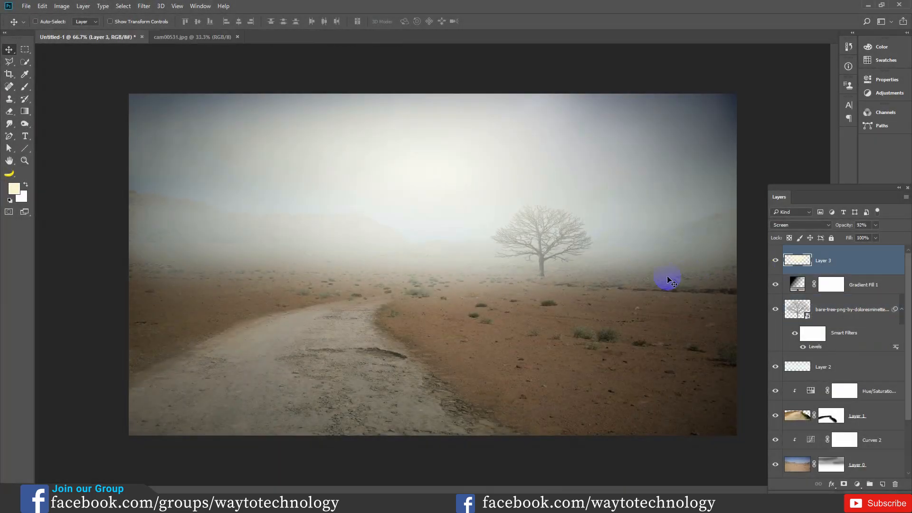
pyautogui.click(475, 287)
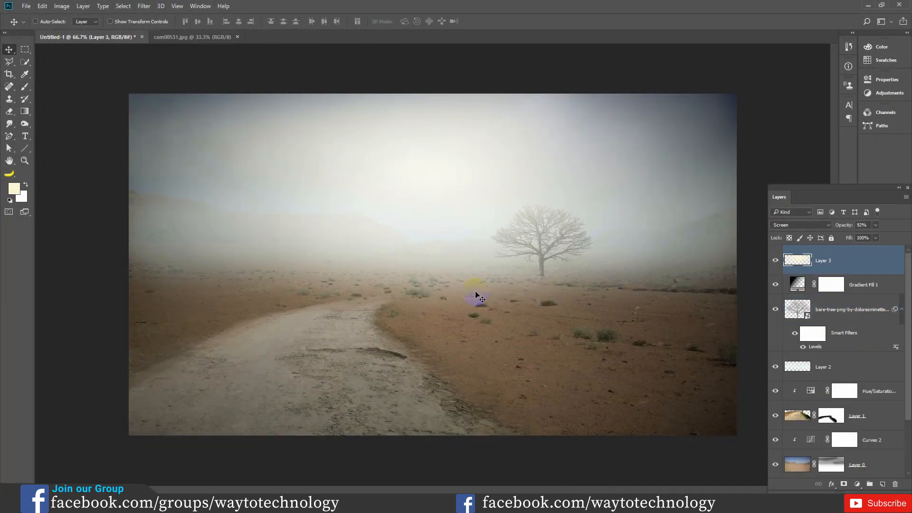
# - Place the image farmers___stock_png___by_cucu_fuang-d7jsa8w.png as an embedded object in the composite
pyautogui.hotkey('ctrl', 'shift', 'p')
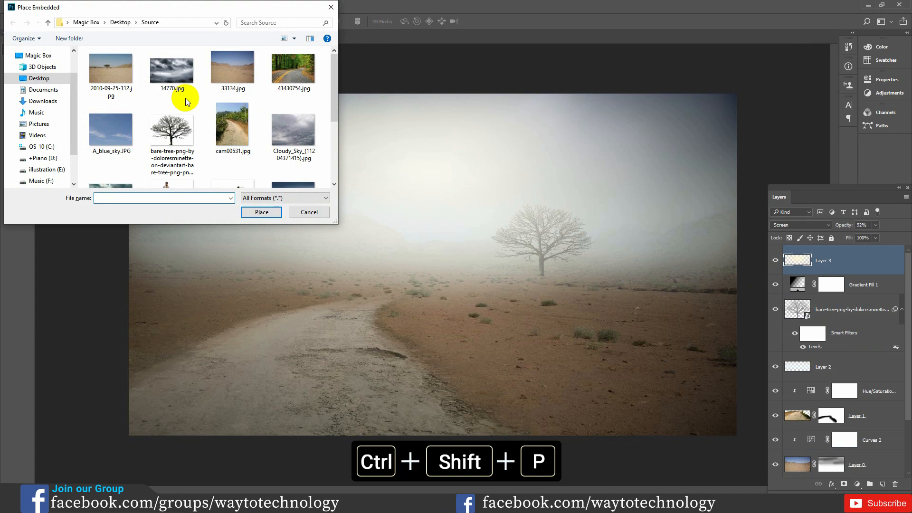
pyautogui.scroll(-1, 192, 121)
pyautogui.click(248, 143)
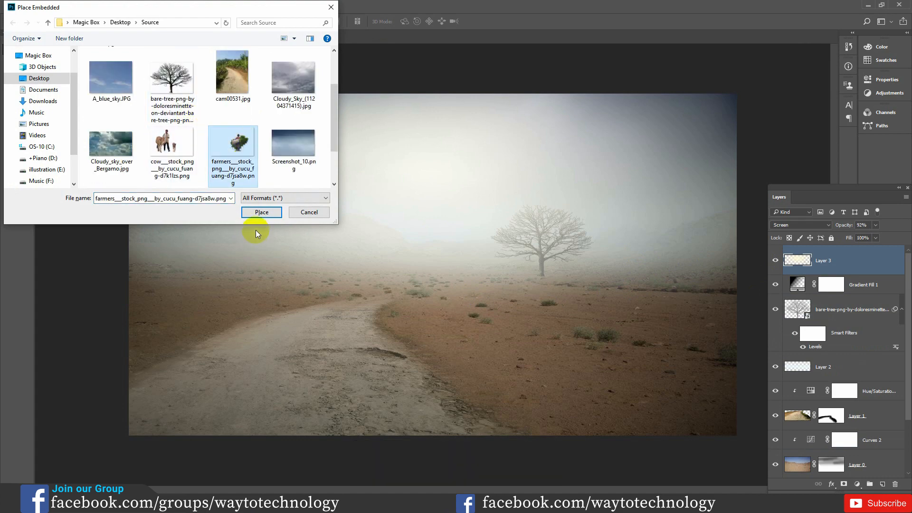
pyautogui.click(260, 213)
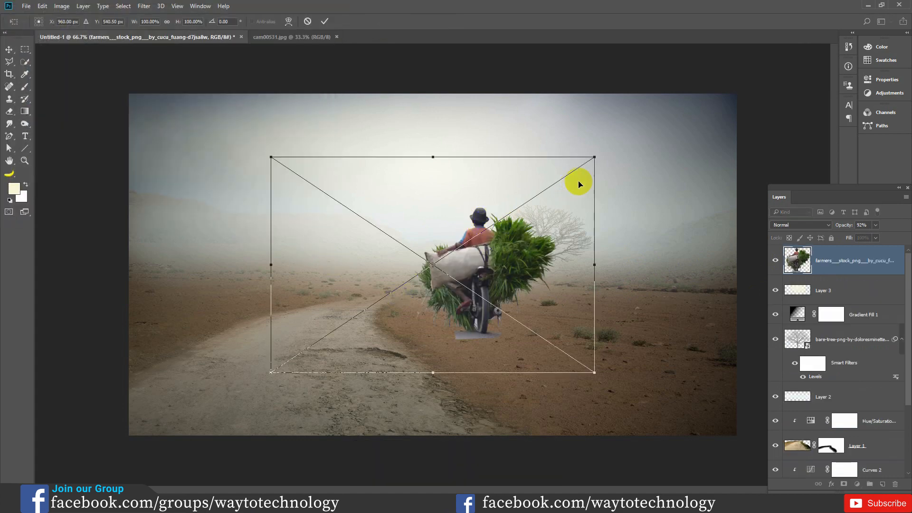
# - Scale the farmer on the motorbike down to just under 65%, position him on the dirt road and commit the placement
pyautogui.moveTo(591, 163); pyautogui.dragTo(550, 195)
pyautogui.moveTo(492, 259); pyautogui.dragTo(379, 285)
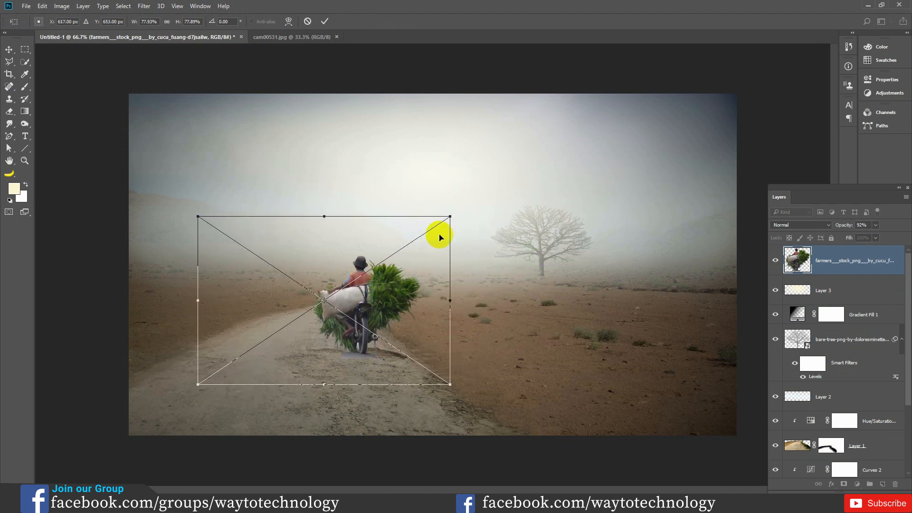
pyautogui.moveTo(449, 217); pyautogui.dragTo(429, 230)
pyautogui.moveTo(377, 279); pyautogui.dragTo(380, 276)
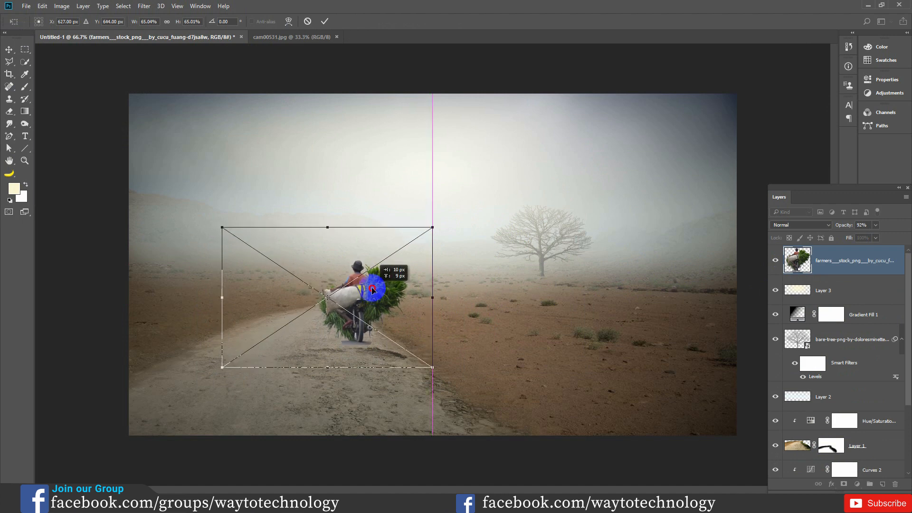
pyautogui.moveTo(428, 228); pyautogui.dragTo(424, 232)
pyautogui.click(375, 293)
pyautogui.moveTo(375, 294); pyautogui.dragTo(373, 297)
pyautogui.click(325, 21)
# - Rasterize the farmer's smart object so the Eraser tool can work on it
pyautogui.press('ctrl')
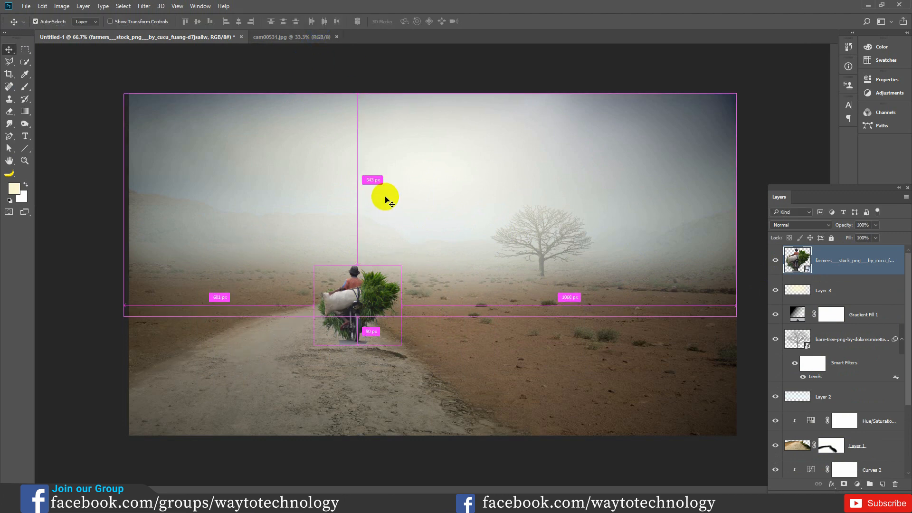
pyautogui.hotkey('ctrl', '+')
pyautogui.moveTo(331, 367); pyautogui.dragTo(412, 307)
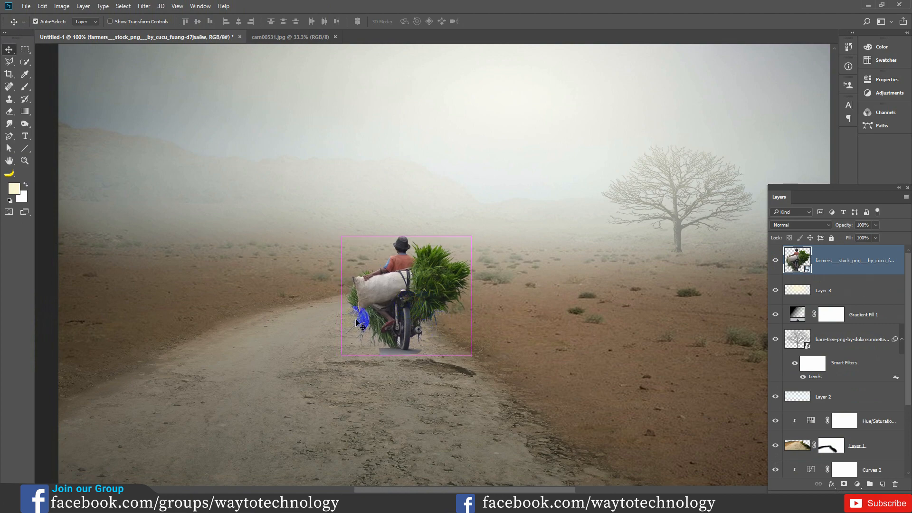
pyautogui.hotkey('ctrl', '+')
pyautogui.moveTo(394, 410); pyautogui.dragTo(387, 289)
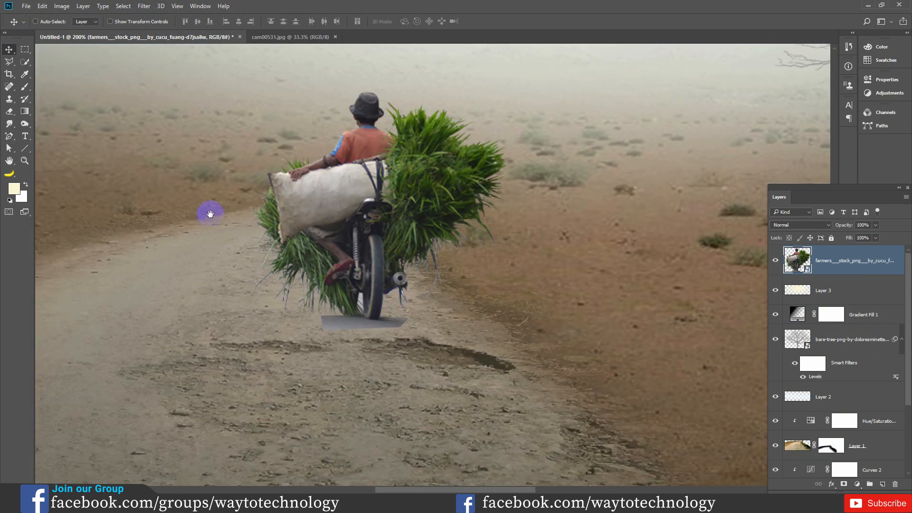
pyautogui.click(9, 111)
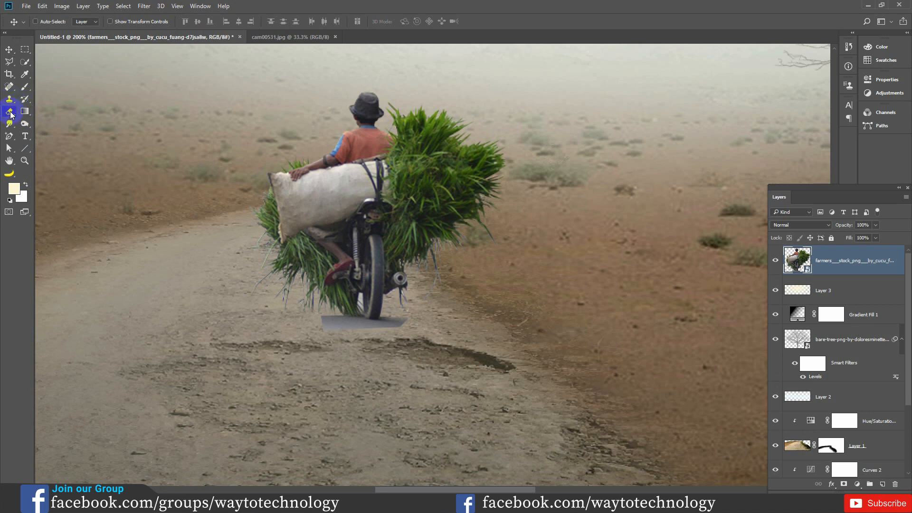
pyautogui.click(375, 322)
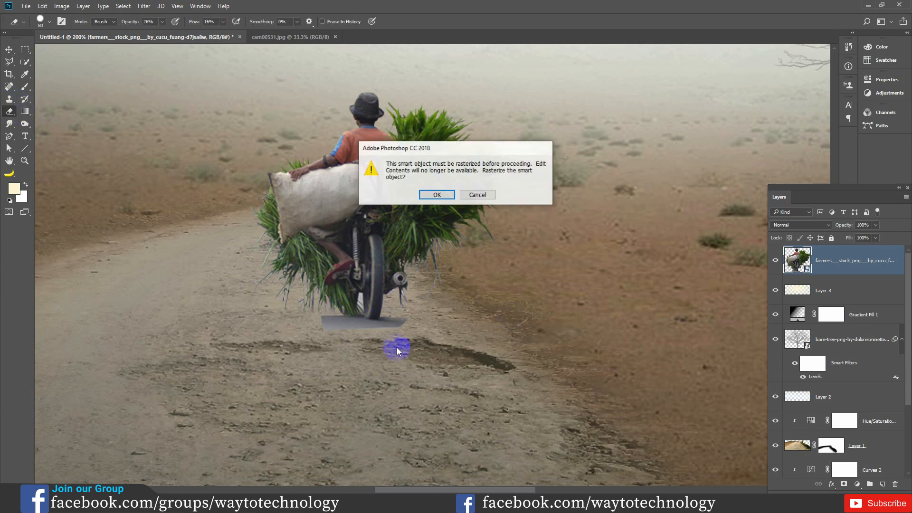
pyautogui.click(434, 195)
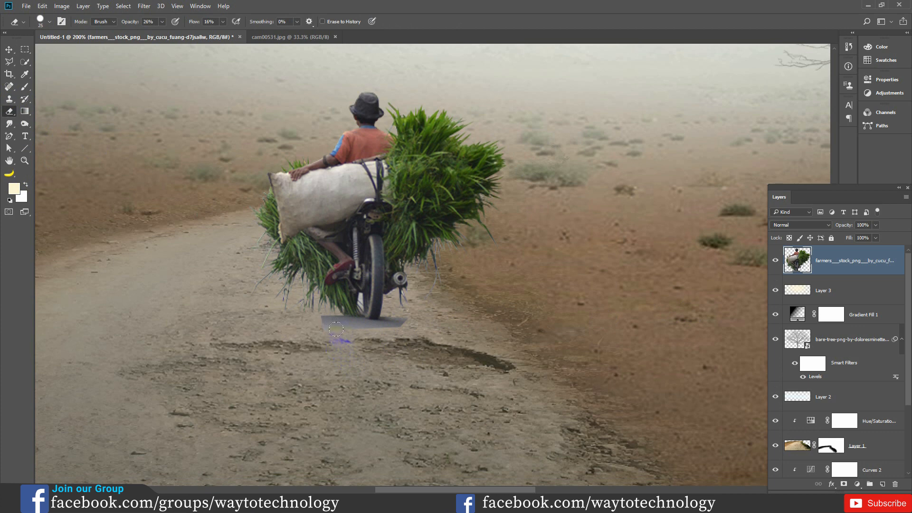
pyautogui.rightClick(12, 114)
pyautogui.click(32, 112)
# - Erase the grey ground patch under the motorbike's wheel with the Eraser at 100% opacity and 100% flow
pyautogui.moveTo(397, 336)
pyautogui.mouseDown()
pyautogui.moveTo(315, 321)
pyautogui.moveTo(323, 321)
pyautogui.mouseUp()
pyautogui.moveTo(191, 23); pyautogui.dragTo(226, 24)
pyautogui.moveTo(136, 25); pyautogui.dragTo(206, 25)
pyautogui.moveTo(333, 340)
pyautogui.mouseDown()
pyautogui.moveTo(321, 317)
pyautogui.moveTo(350, 328)
pyautogui.moveTo(378, 315)
pyautogui.moveTo(409, 318)
pyautogui.moveTo(344, 326)
pyautogui.moveTo(355, 326)
pyautogui.mouseUp()
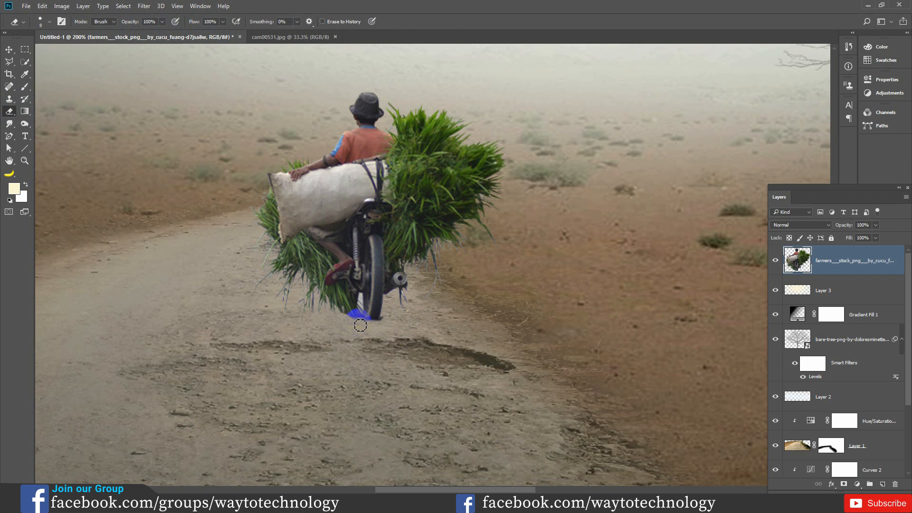
pyautogui.moveTo(362, 327)
pyautogui.mouseDown()
pyautogui.moveTo(365, 315)
pyautogui.moveTo(387, 320)
pyautogui.moveTo(354, 324)
pyautogui.moveTo(408, 335)
pyautogui.moveTo(376, 313)
pyautogui.moveTo(378, 302)
pyautogui.mouseUp()
pyautogui.click(8, 50)
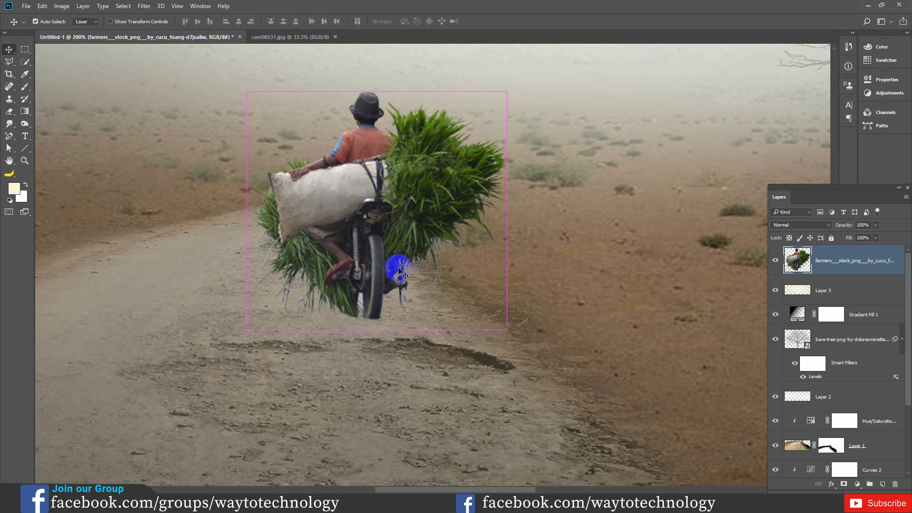
pyautogui.scroll(-3, 400, 270)
pyautogui.press('ctrl')
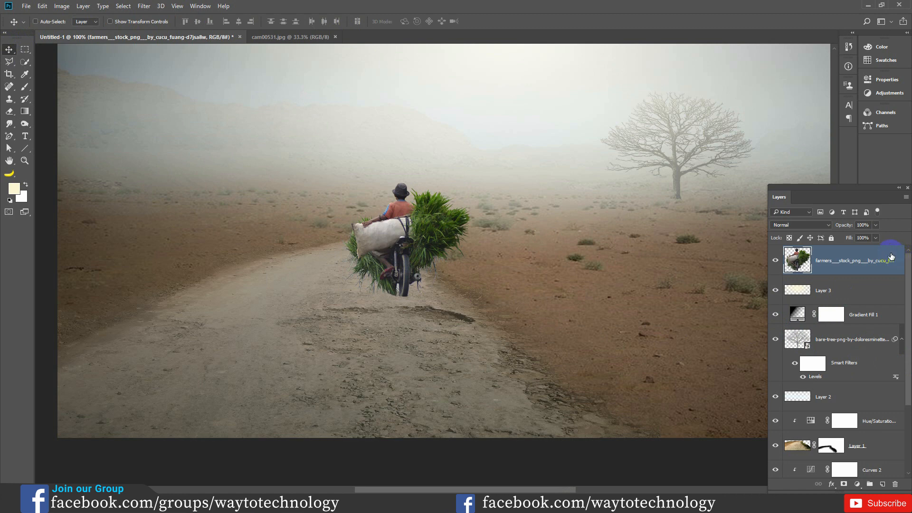
# - Add a Hue/Saturation adjustment clipped to the farmer layer and lower its saturation to -64
pyautogui.click(861, 488)
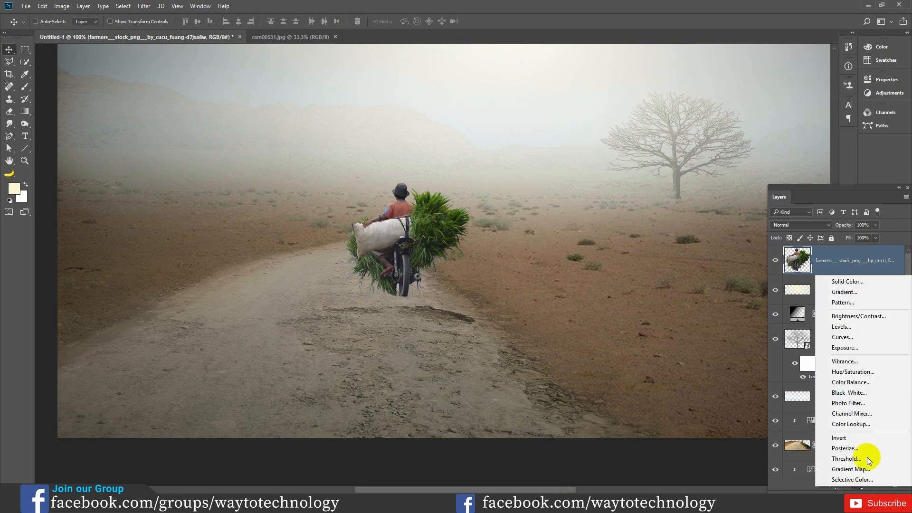
pyautogui.click(851, 371)
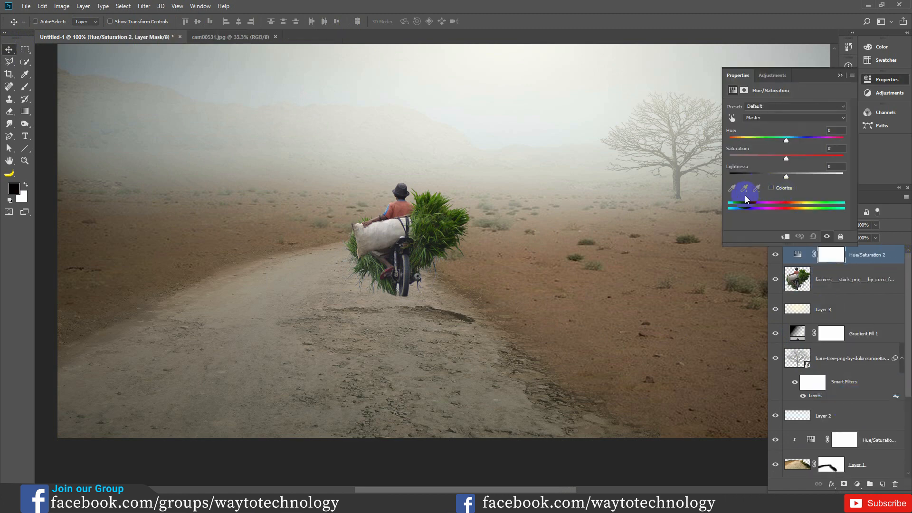
pyautogui.click(786, 237)
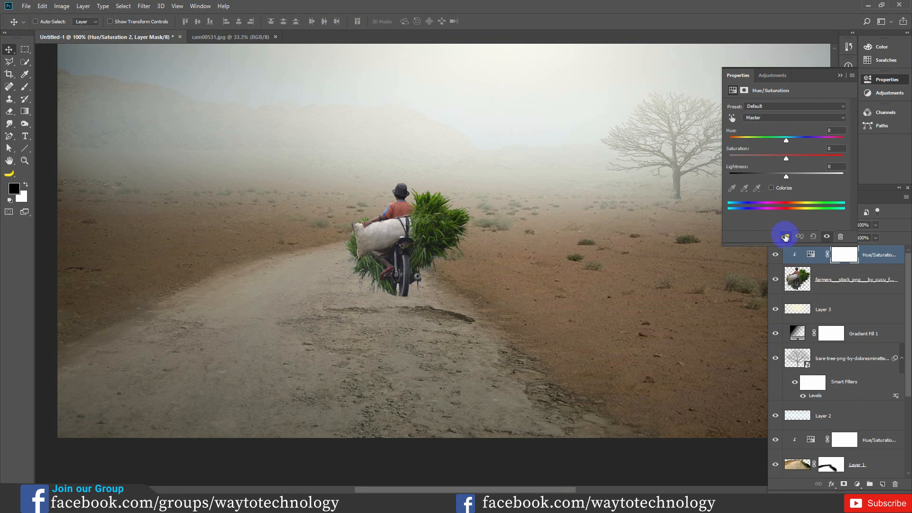
pyautogui.moveTo(785, 159); pyautogui.dragTo(761, 164)
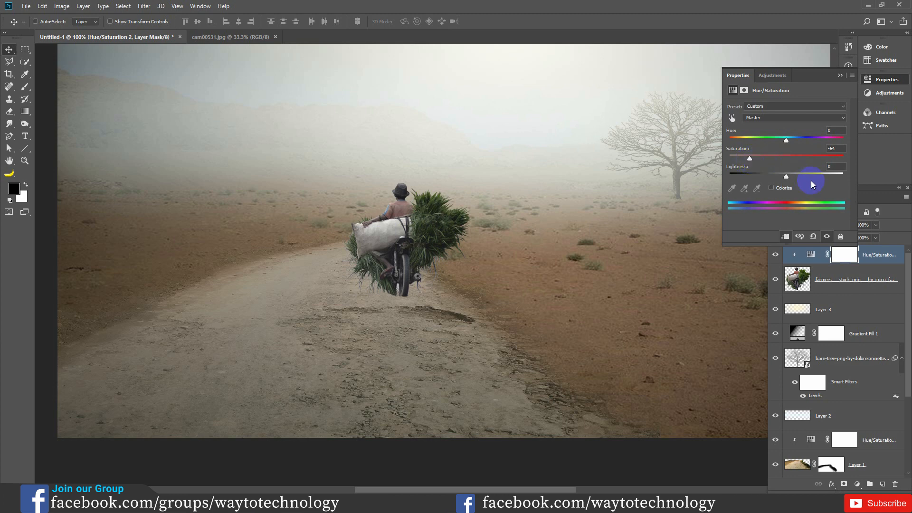
pyautogui.click(839, 76)
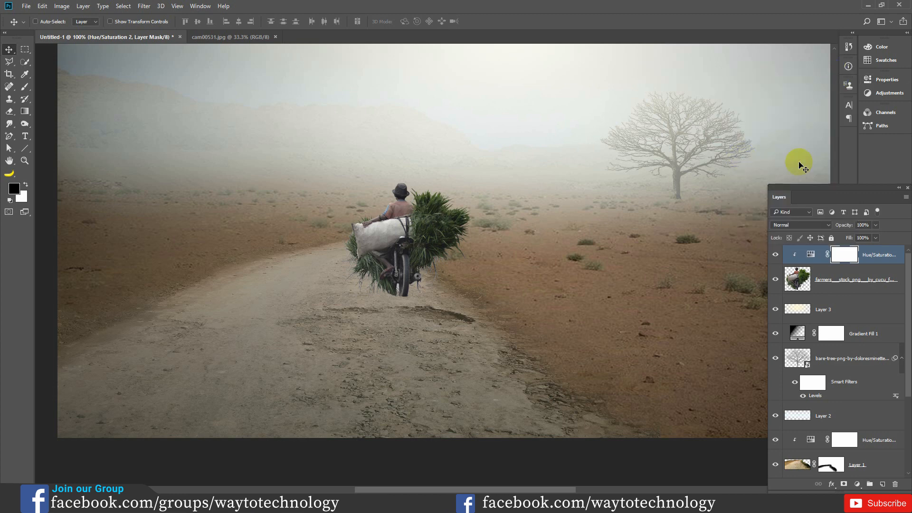
# - Add a black drop shadow at 100% opacity with zero distance, spread and size to the farmer layer
pyautogui.press('h')
pyautogui.doubleClick(896, 280)
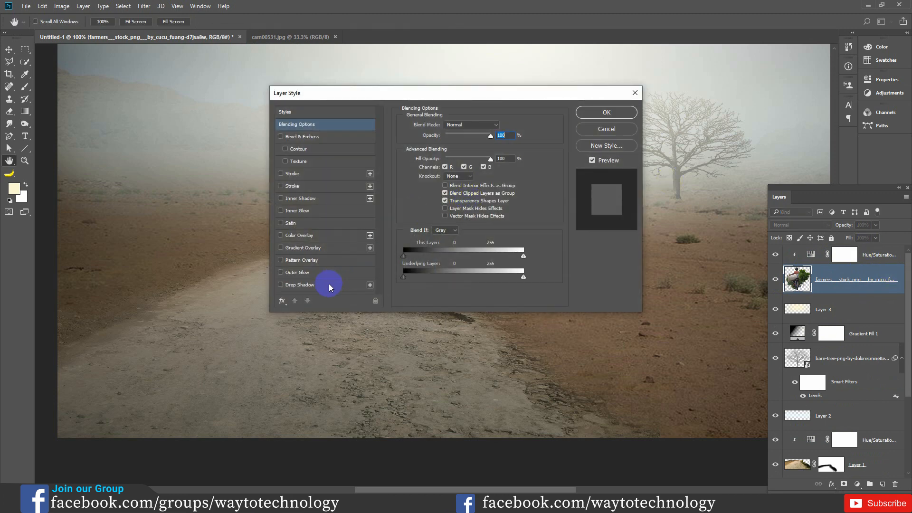
pyautogui.click(329, 285)
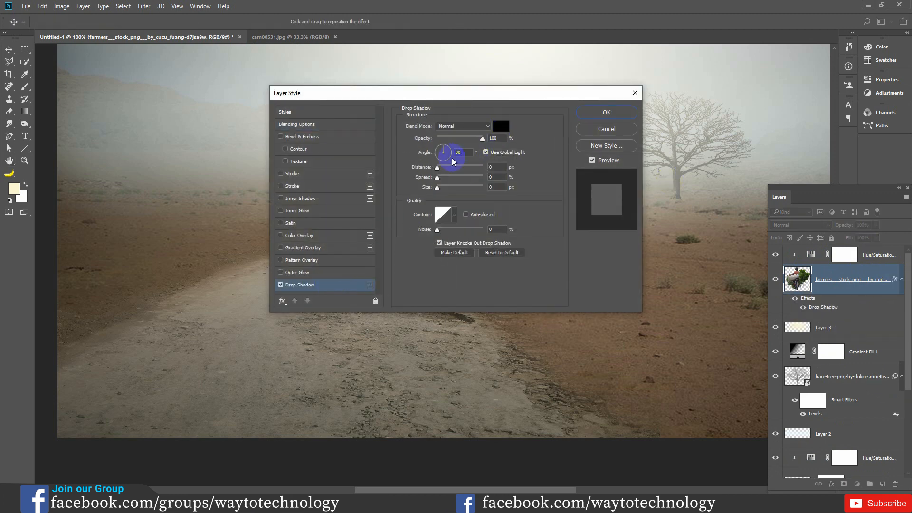
pyautogui.click(612, 114)
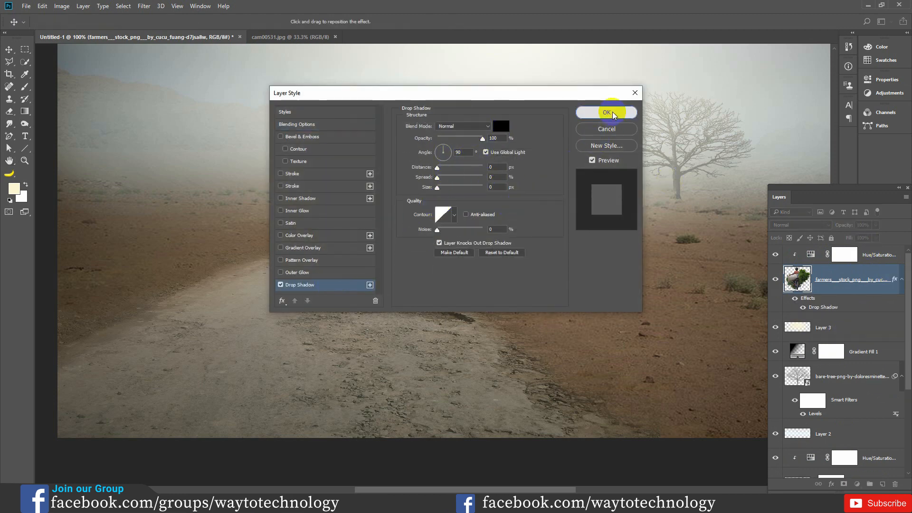
# - Split the farmer's drop shadow off into its own layer and select that shadow layer
pyautogui.rightClick(904, 284)
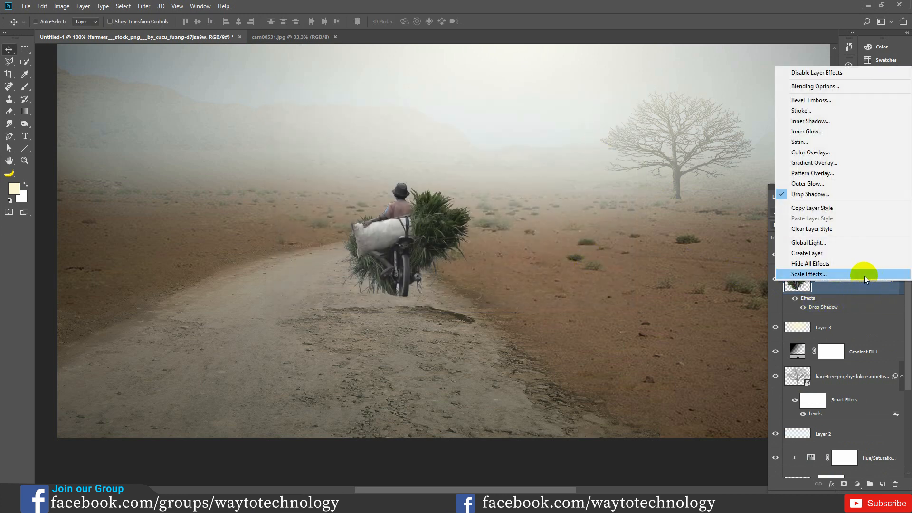
pyautogui.click(839, 253)
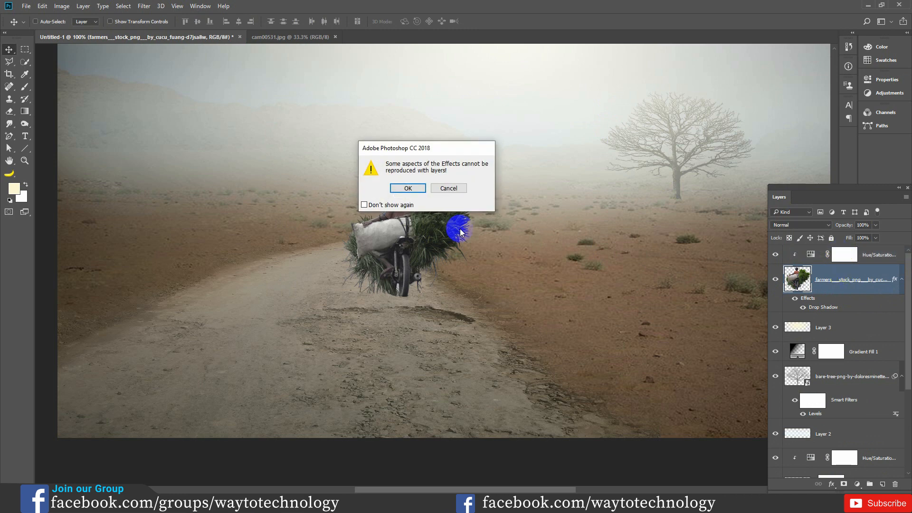
pyautogui.click(408, 189)
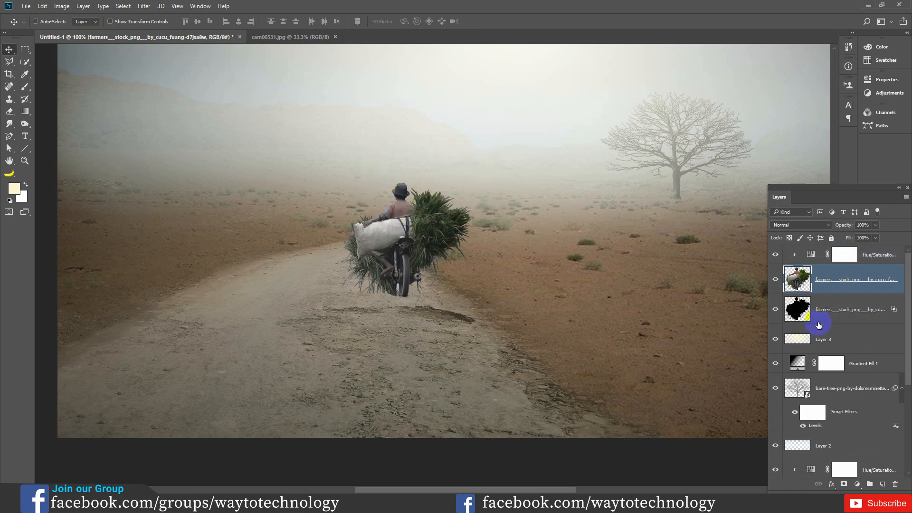
pyautogui.click(777, 281)
pyautogui.click(777, 281)
pyautogui.click(862, 307)
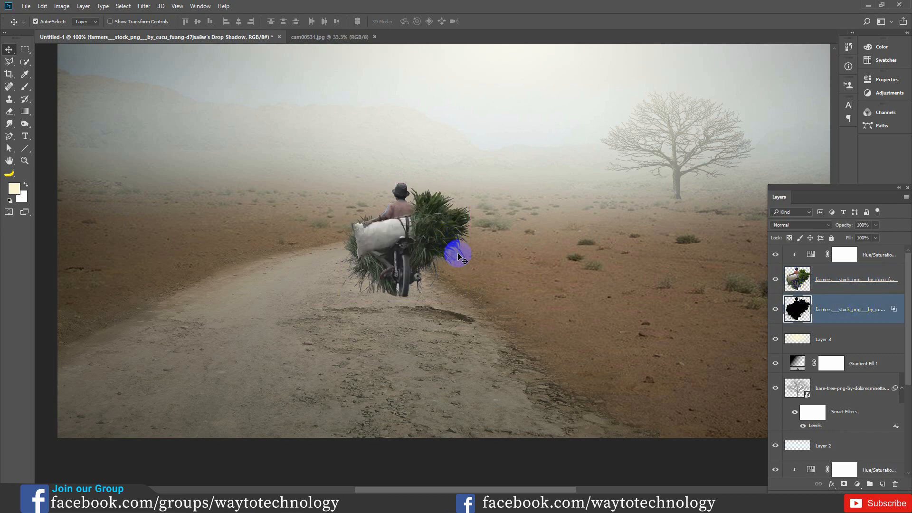
# - Flip the farmer's shadow vertically about its lower edge and position it on the road directly beneath the motorbike's wheel
pyautogui.hotkey('ctrl', 't')
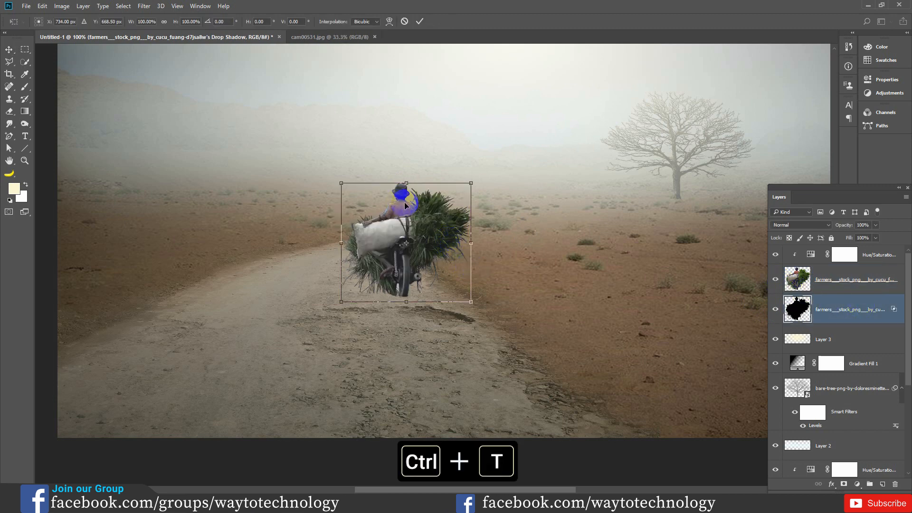
pyautogui.moveTo(407, 244); pyautogui.dragTo(406, 301)
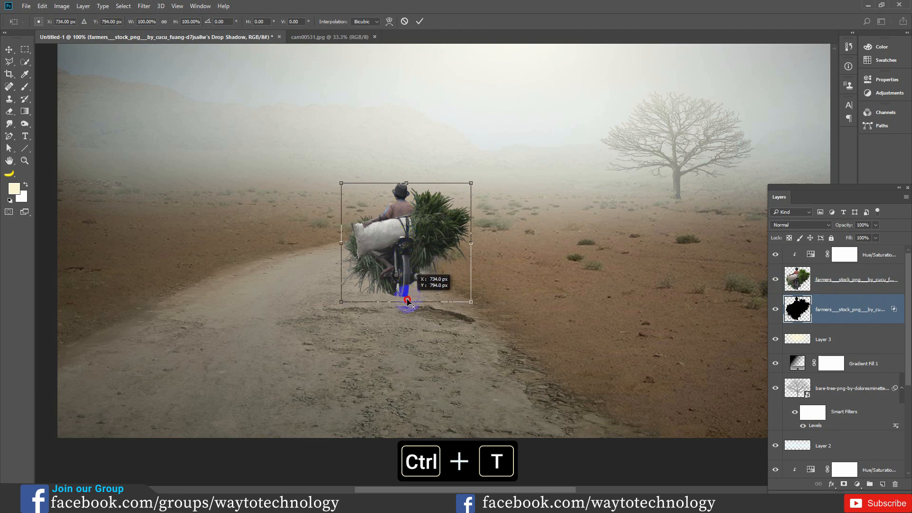
pyautogui.rightClick(405, 225)
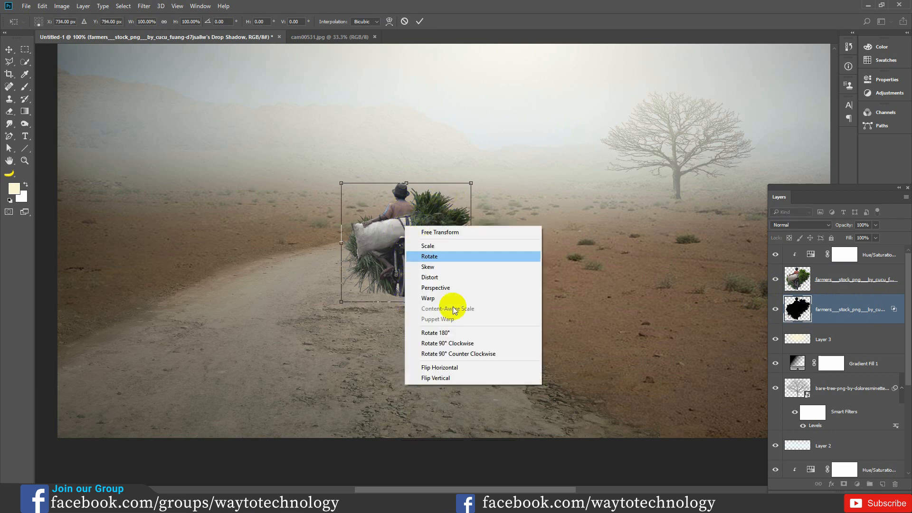
pyautogui.click(453, 379)
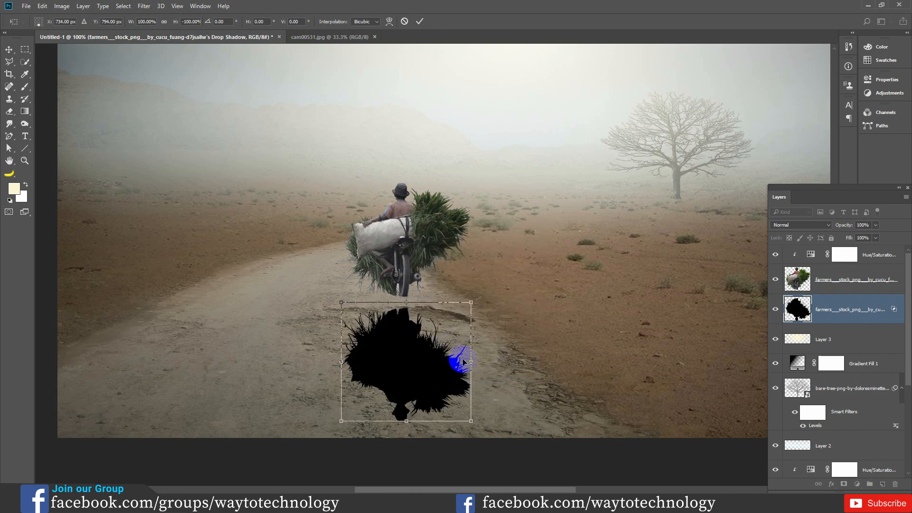
pyautogui.moveTo(427, 355); pyautogui.dragTo(424, 341)
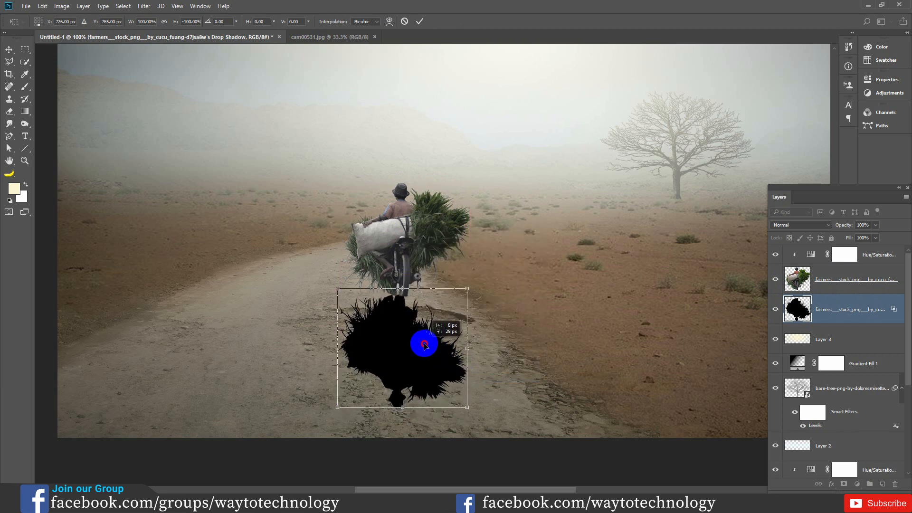
# - Rotate the flipped shadow about 18.5° and distort its corners so it slants away from the motorbike's rear wheel
pyautogui.moveTo(475, 409); pyautogui.dragTo(429, 406)
pyautogui.moveTo(401, 354); pyautogui.dragTo(408, 357)
pyautogui.moveTo(399, 417)
pyautogui.mouseDown()
pyautogui.moveTo(360, 409)
pyautogui.moveTo(398, 424)
pyautogui.mouseUp()
pyautogui.moveTo(473, 315); pyautogui.dragTo(461, 311)
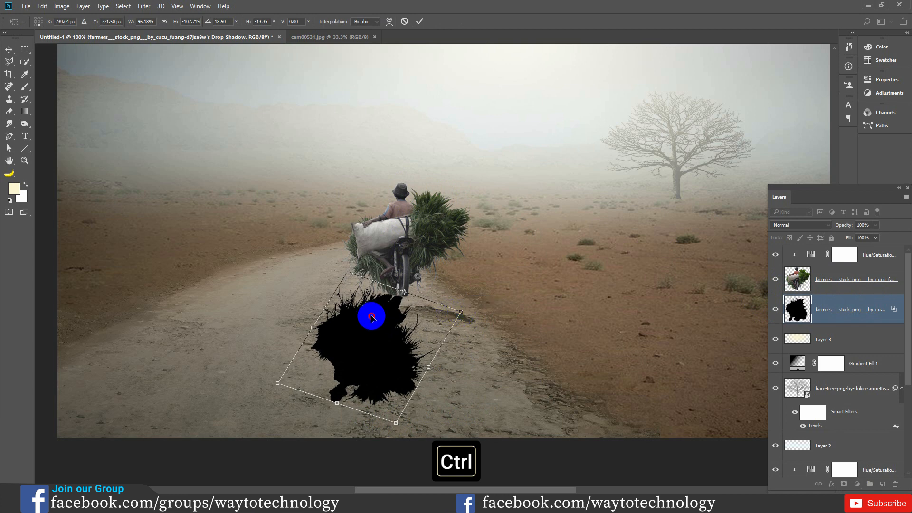
pyautogui.moveTo(371, 317); pyautogui.dragTo(374, 318)
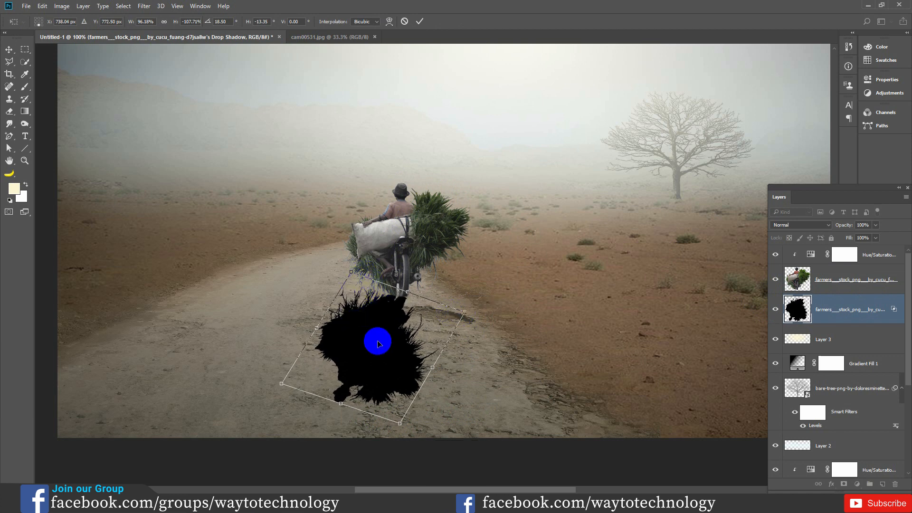
pyautogui.click(419, 21)
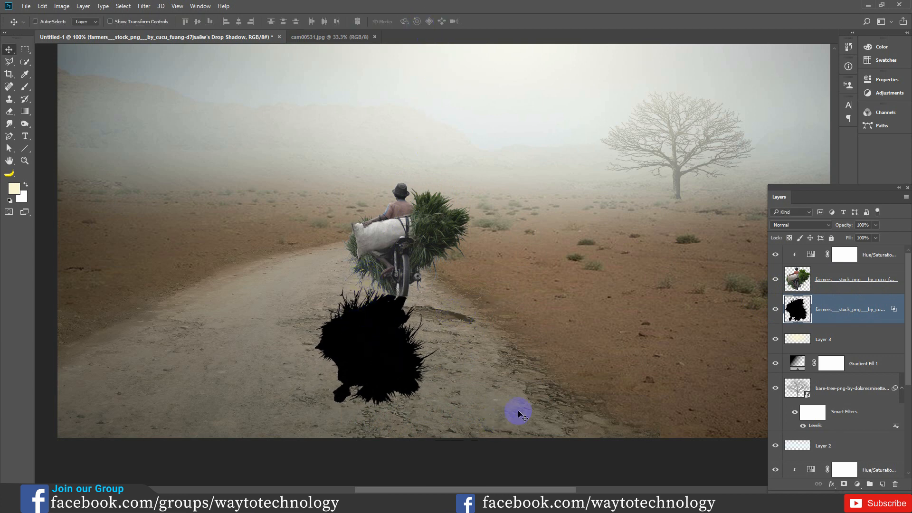
# - Distort the shadow's two lower corners further sideways with Free Transform and realign the shadow with the wheel
pyautogui.hotkey('ctrl', 't')
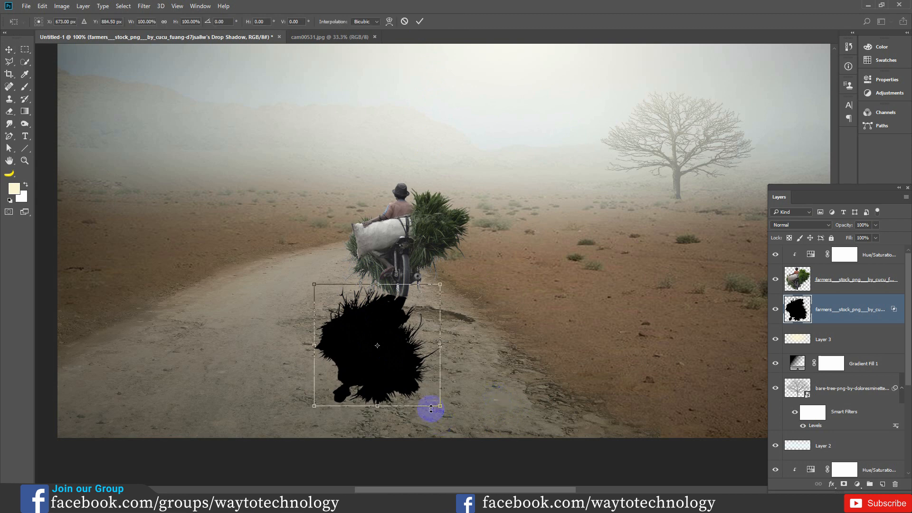
pyautogui.moveTo(442, 409); pyautogui.dragTo(428, 400)
pyautogui.moveTo(336, 391); pyautogui.dragTo(355, 381)
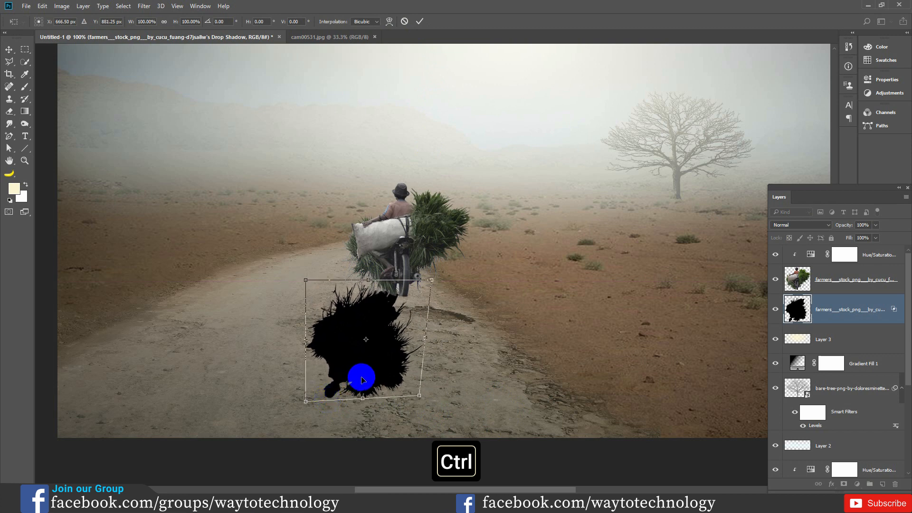
pyautogui.hotkey('ctrl', 'z')
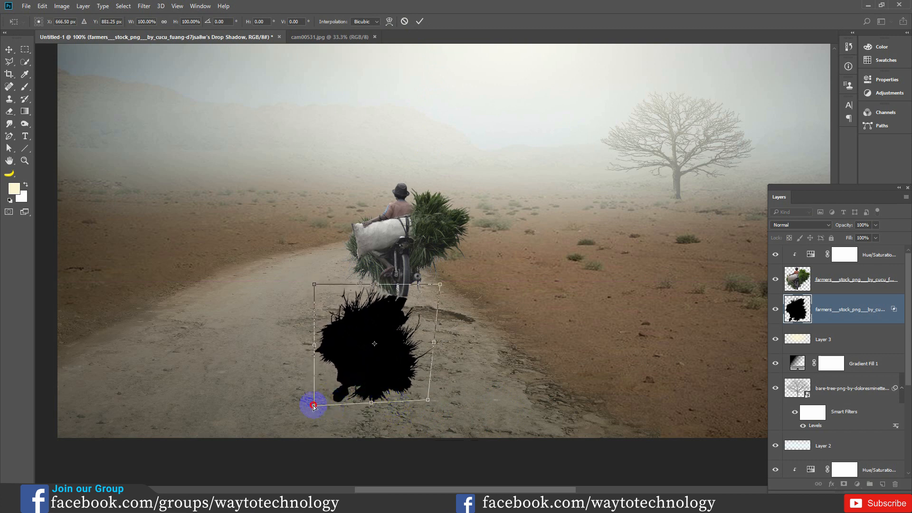
pyautogui.moveTo(313, 405); pyautogui.dragTo(302, 399)
pyautogui.moveTo(428, 401); pyautogui.dragTo(413, 402)
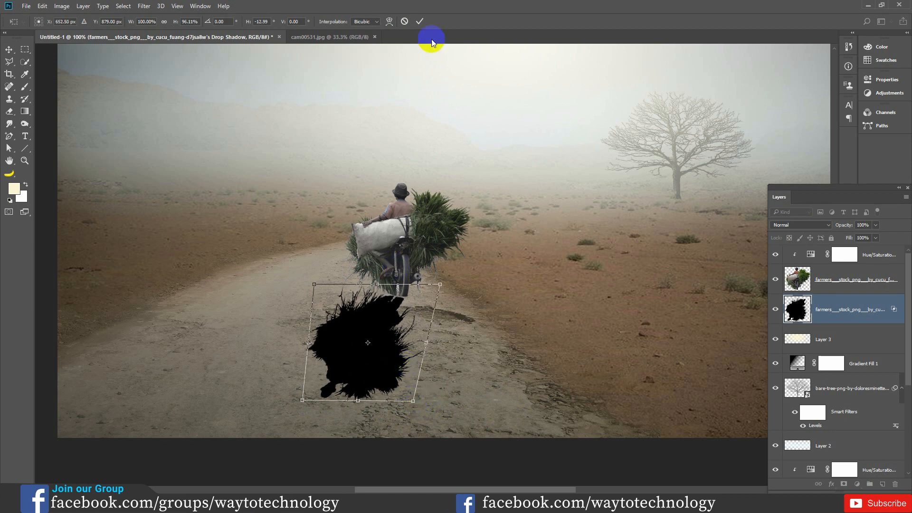
pyautogui.click(420, 21)
pyautogui.moveTo(367, 351); pyautogui.dragTo(383, 347)
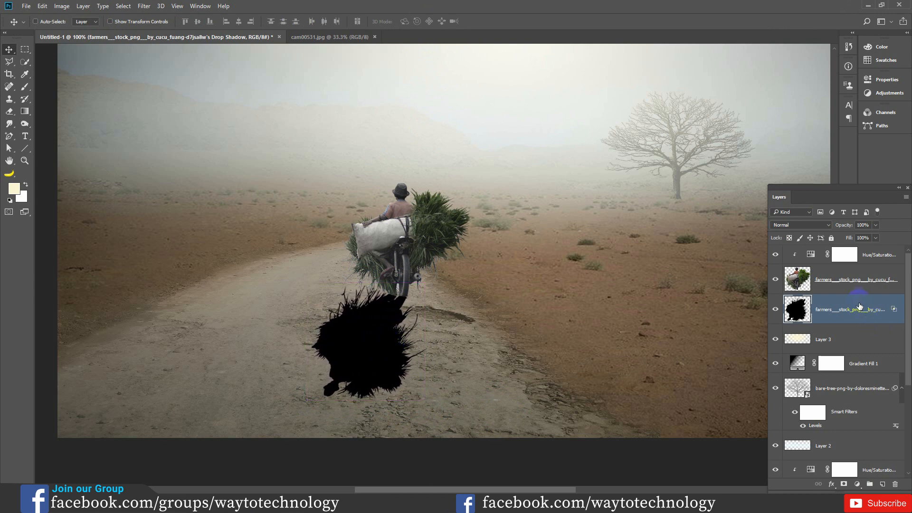
# - Soften the farmer's shadow with a Gaussian Blur and lower the shadow layer's opacity to 24%
pyautogui.moveTo(877, 229); pyautogui.dragTo(855, 239)
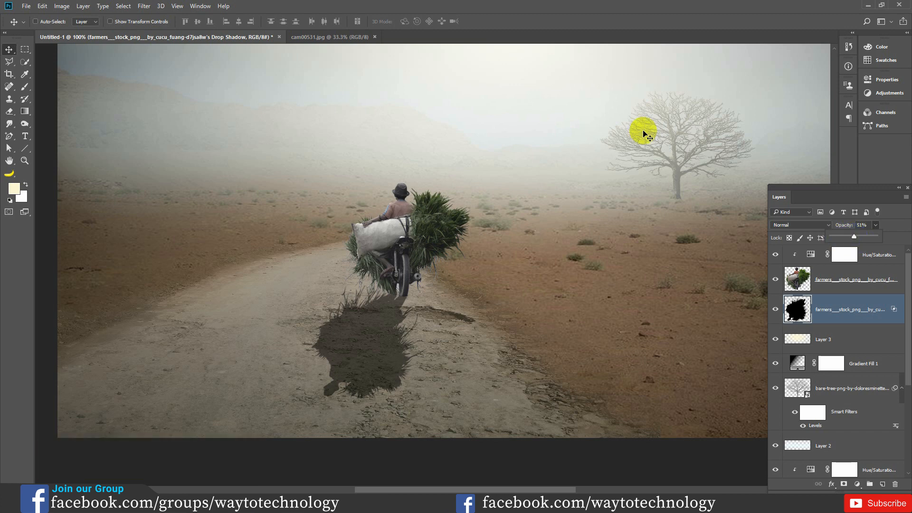
pyautogui.click(144, 6)
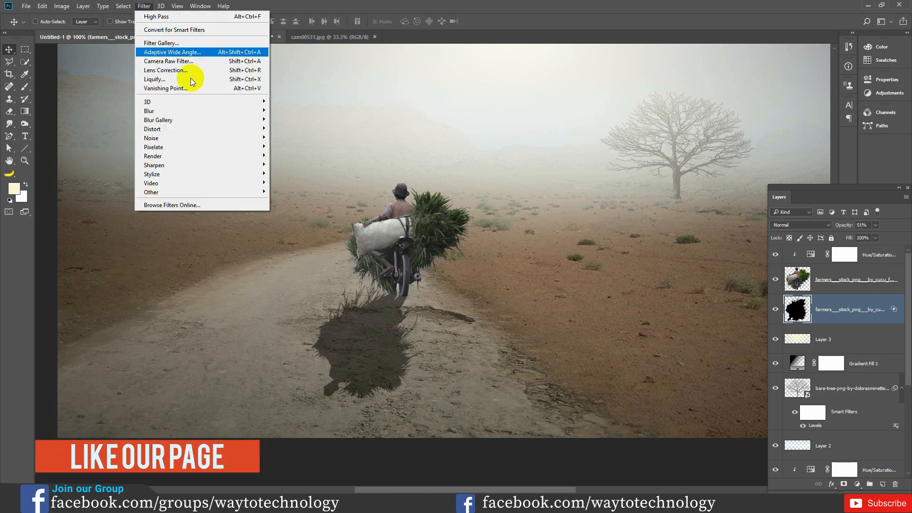
pyautogui.moveTo(206, 116)
pyautogui.click(294, 151)
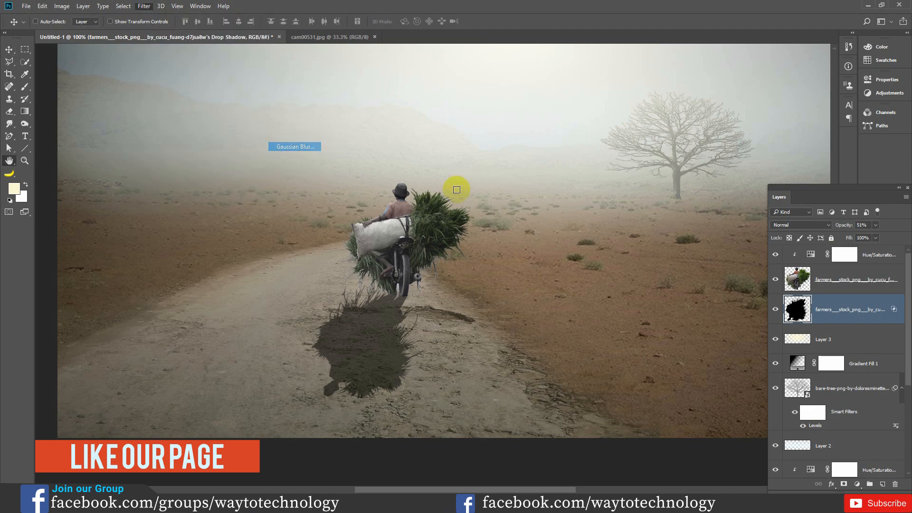
pyautogui.moveTo(736, 374); pyautogui.dragTo(726, 371)
pyautogui.click(818, 247)
pyautogui.moveTo(729, 372); pyautogui.dragTo(721, 372)
pyautogui.click(838, 250)
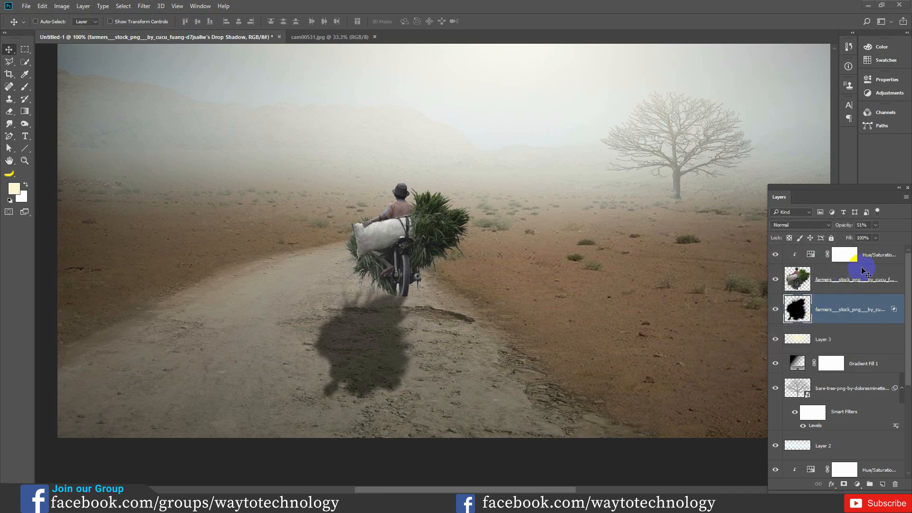
pyautogui.click(876, 227)
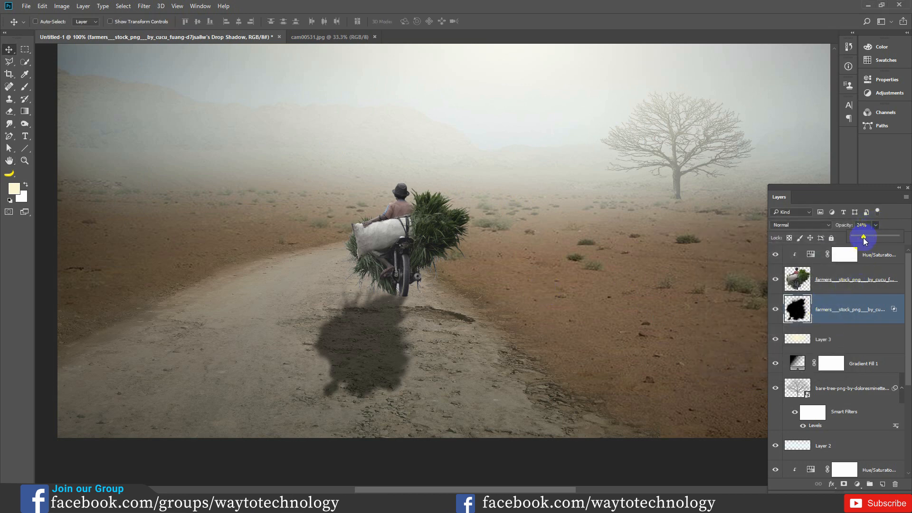
pyautogui.moveTo(865, 241); pyautogui.dragTo(865, 240)
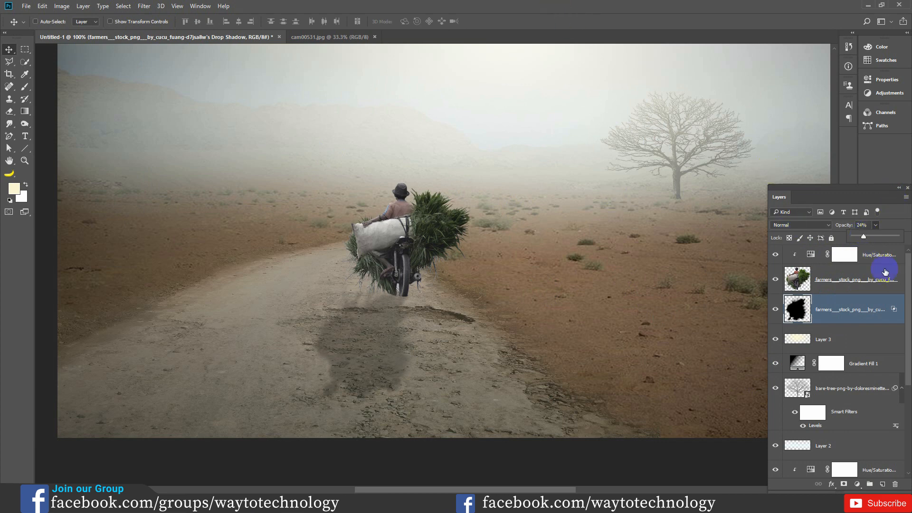
# - Lightly erase the shadow just beneath the wheel with a size 30 Eraser at 23% opacity and 13% flow
pyautogui.click(25, 123)
pyautogui.click(12, 113)
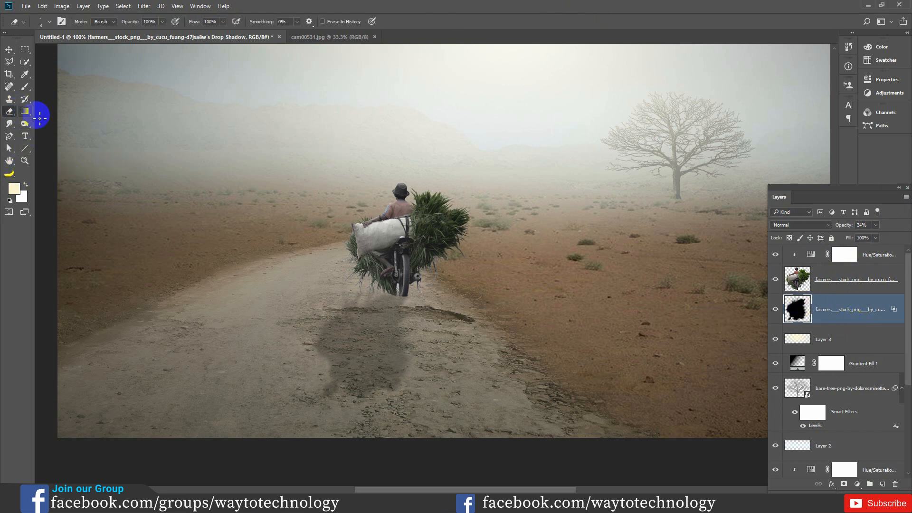
pyautogui.rightClick(10, 112)
pyautogui.click(37, 112)
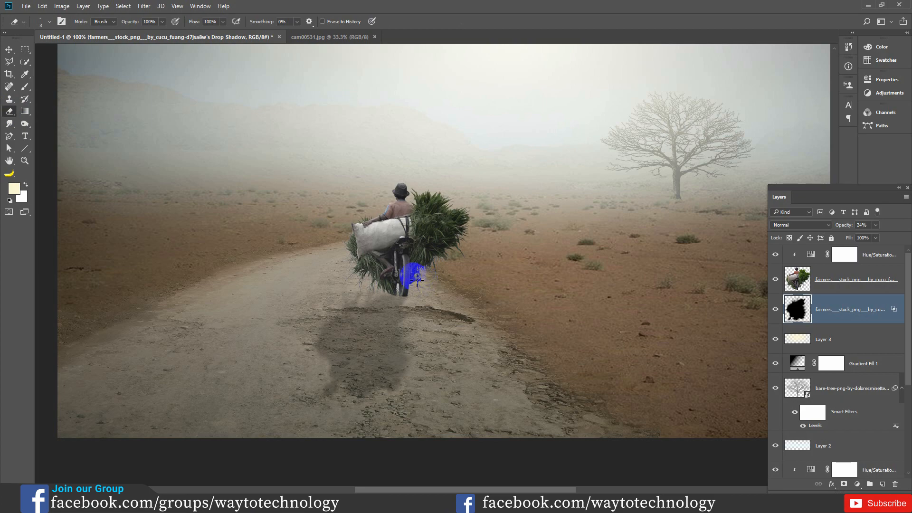
pyautogui.hotkey('ctrl', '+')
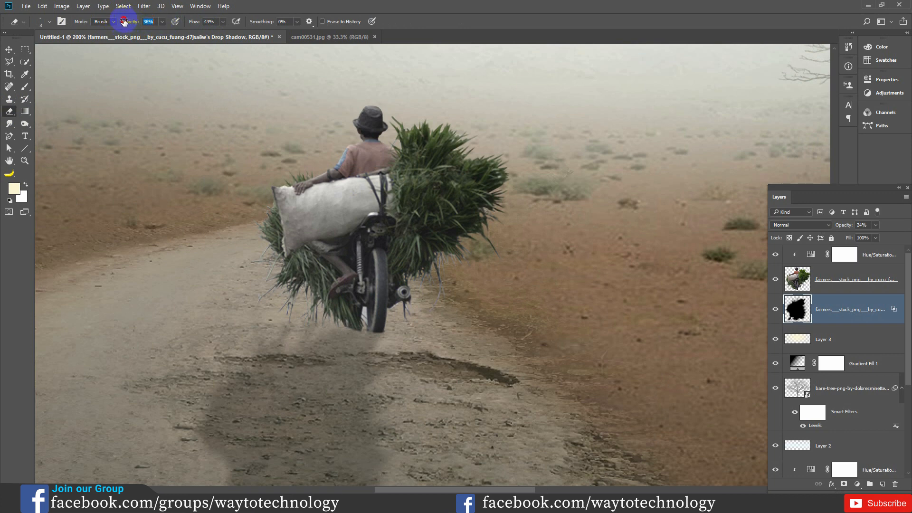
pyautogui.press(']')
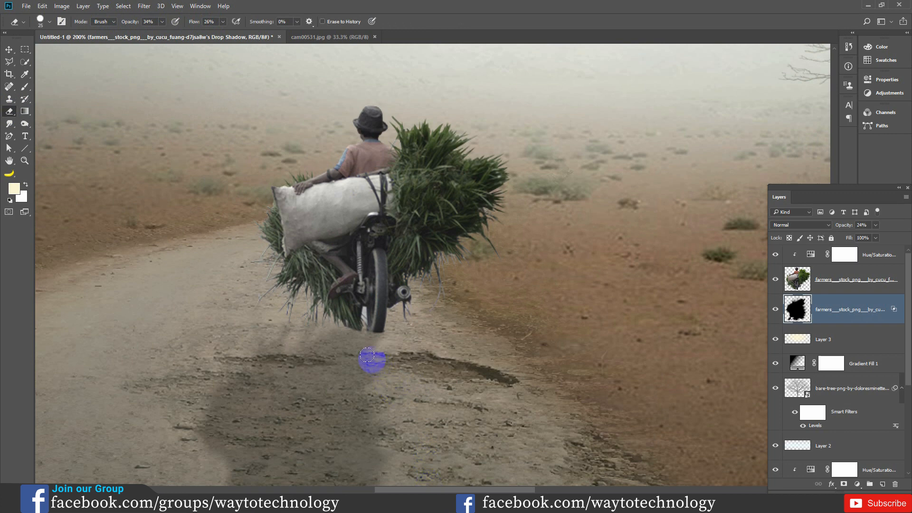
pyautogui.moveTo(353, 358)
pyautogui.mouseDown()
pyautogui.moveTo(312, 356)
pyautogui.moveTo(294, 342)
pyautogui.mouseUp()
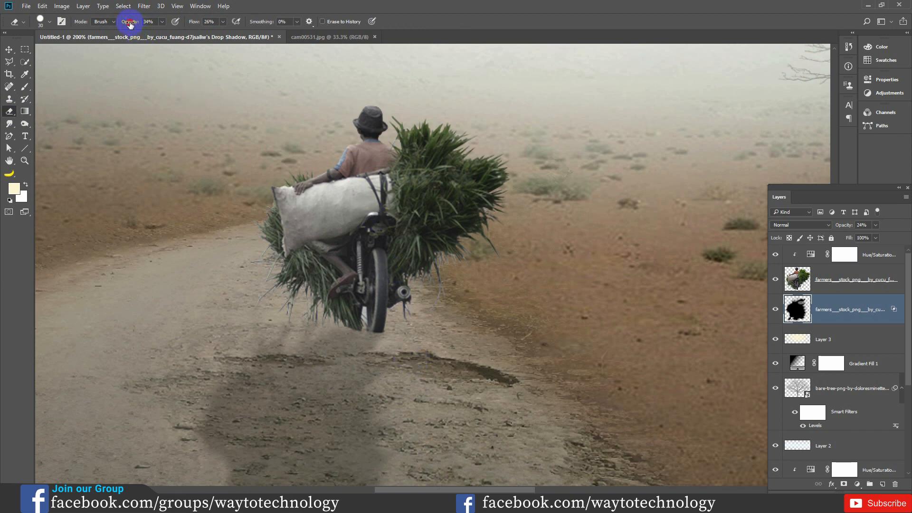
pyautogui.click(193, 21)
pyautogui.click(368, 362)
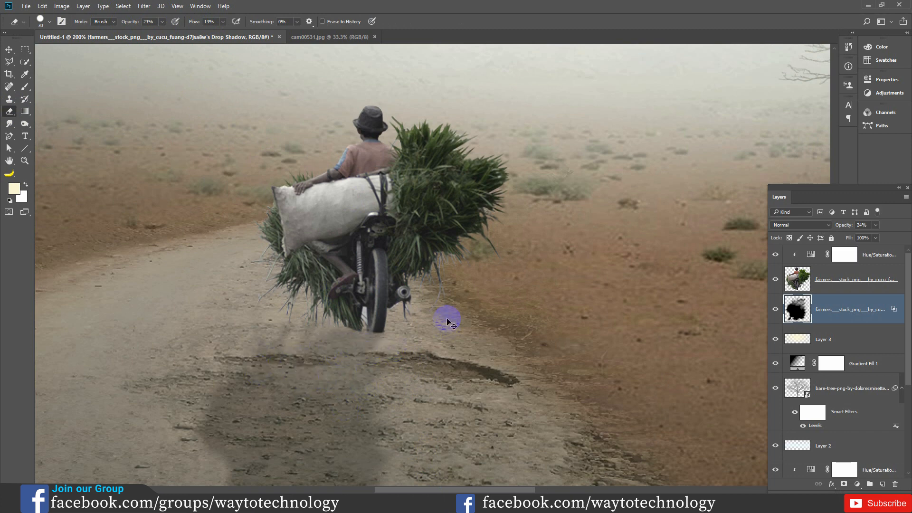
pyautogui.hotkey('ctrl', '-')
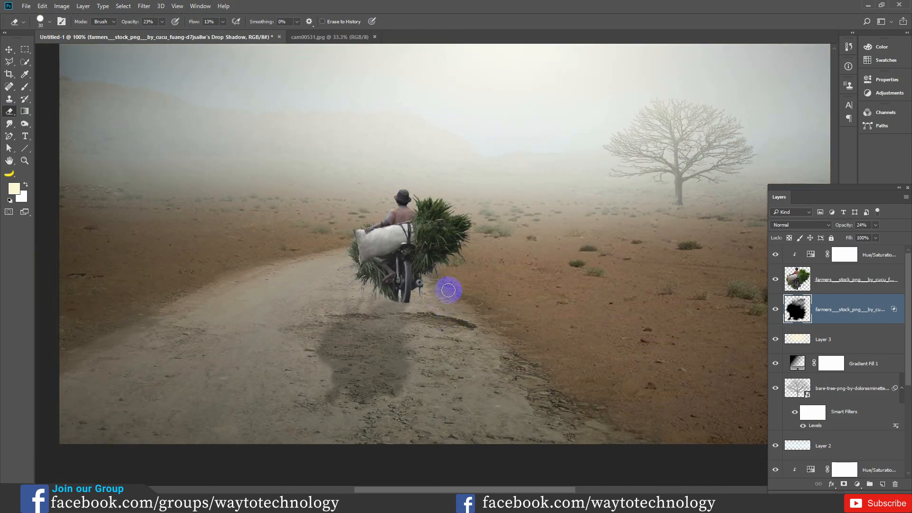
# - Darken the farmer layer broadly with the Burn tool on Midtones, covering the rider, motorbike and grass load
pyautogui.click(859, 276)
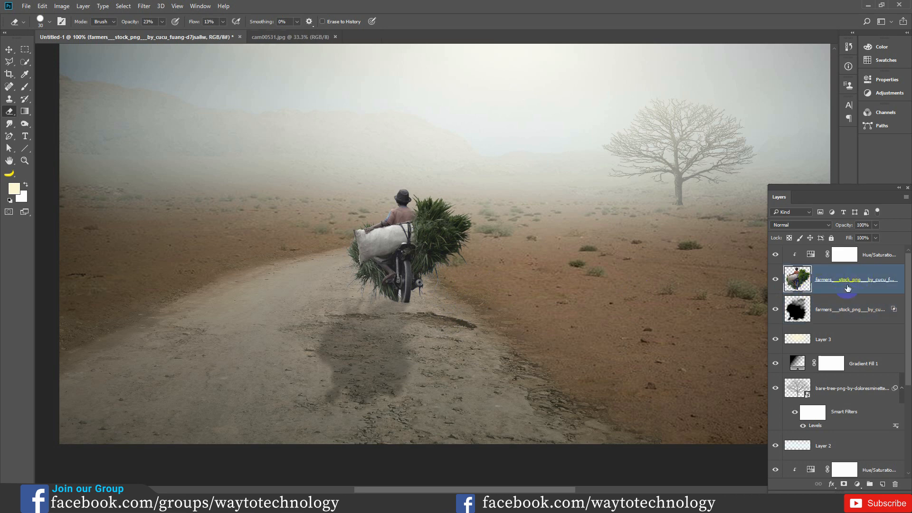
pyautogui.click(24, 124)
pyautogui.press('[')
pyautogui.press('[')
pyautogui.press('[')
pyautogui.rightClick(23, 124)
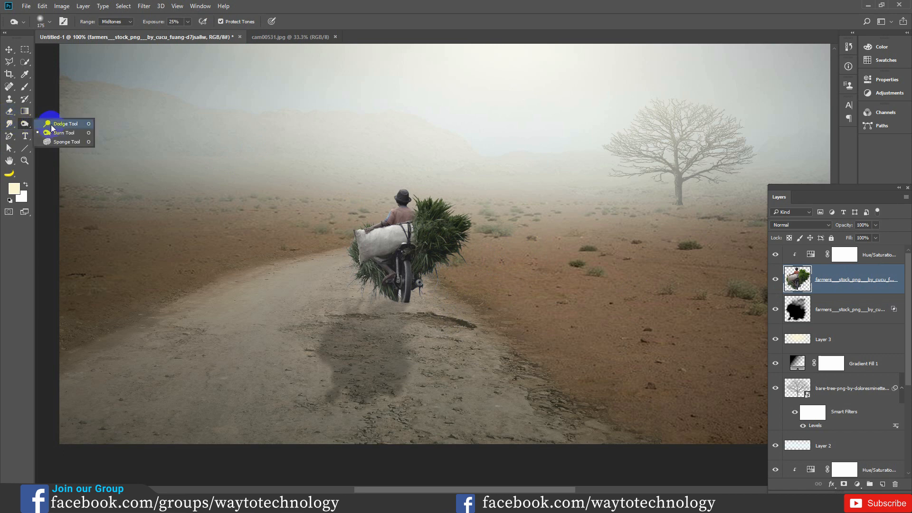
pyautogui.click(54, 133)
pyautogui.moveTo(416, 247)
pyautogui.mouseDown()
pyautogui.moveTo(388, 250)
pyautogui.moveTo(396, 235)
pyautogui.moveTo(395, 245)
pyautogui.mouseUp()
pyautogui.moveTo(446, 223)
pyautogui.mouseDown()
pyautogui.moveTo(402, 211)
pyautogui.moveTo(368, 242)
pyautogui.moveTo(397, 199)
pyautogui.mouseUp()
# - Burn finer shading into the rider, sack, grass and motorbike with a size 45 brush at 33% exposure
pyautogui.hotkey('ctrl', '+')
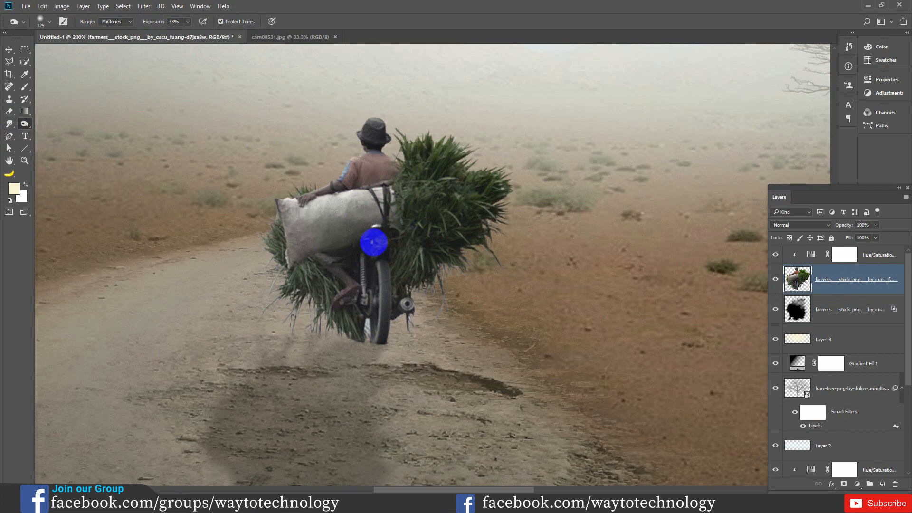
pyautogui.press('[')
pyautogui.press('[')
pyautogui.press('[')
pyautogui.press('[')
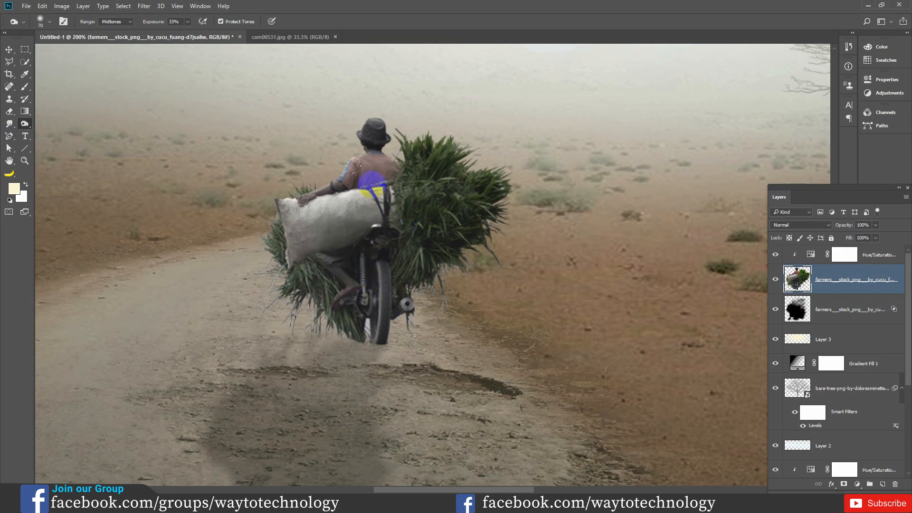
pyautogui.press('[')
pyautogui.moveTo(367, 150)
pyautogui.mouseDown()
pyautogui.moveTo(448, 192)
pyautogui.moveTo(425, 238)
pyautogui.moveTo(412, 195)
pyautogui.moveTo(423, 243)
pyautogui.moveTo(439, 242)
pyautogui.moveTo(429, 233)
pyautogui.moveTo(450, 230)
pyautogui.moveTo(424, 282)
pyautogui.moveTo(449, 199)
pyautogui.moveTo(465, 181)
pyautogui.moveTo(437, 159)
pyautogui.moveTo(391, 219)
pyautogui.moveTo(325, 262)
pyautogui.moveTo(351, 312)
pyautogui.moveTo(371, 310)
pyautogui.moveTo(370, 267)
pyautogui.moveTo(365, 311)
pyautogui.moveTo(322, 293)
pyautogui.moveTo(289, 254)
pyautogui.moveTo(313, 292)
pyautogui.moveTo(299, 305)
pyautogui.mouseUp()
pyautogui.moveTo(281, 249)
pyautogui.mouseDown()
pyautogui.moveTo(295, 224)
pyautogui.moveTo(317, 226)
pyautogui.moveTo(345, 194)
pyautogui.moveTo(363, 211)
pyautogui.moveTo(329, 208)
pyautogui.moveTo(390, 239)
pyautogui.moveTo(334, 225)
pyautogui.moveTo(357, 199)
pyautogui.moveTo(352, 171)
pyautogui.moveTo(327, 182)
pyautogui.moveTo(353, 175)
pyautogui.moveTo(359, 127)
pyautogui.moveTo(380, 163)
pyautogui.moveTo(394, 159)
pyautogui.moveTo(380, 158)
pyautogui.moveTo(375, 198)
pyautogui.moveTo(384, 184)
pyautogui.moveTo(397, 194)
pyautogui.moveTo(370, 242)
pyautogui.moveTo(374, 233)
pyautogui.moveTo(362, 286)
pyautogui.moveTo(343, 294)
pyautogui.moveTo(432, 173)
pyautogui.moveTo(413, 140)
pyautogui.moveTo(430, 147)
pyautogui.moveTo(413, 161)
pyautogui.moveTo(413, 248)
pyautogui.moveTo(392, 291)
pyautogui.moveTo(401, 289)
pyautogui.moveTo(428, 248)
pyautogui.moveTo(440, 240)
pyautogui.moveTo(427, 262)
pyautogui.moveTo(496, 197)
pyautogui.moveTo(488, 170)
pyautogui.moveTo(458, 160)
pyautogui.moveTo(428, 129)
pyautogui.moveTo(437, 142)
pyautogui.moveTo(401, 142)
pyautogui.moveTo(330, 168)
pyautogui.moveTo(352, 202)
pyautogui.moveTo(296, 268)
pyautogui.moveTo(302, 258)
pyautogui.moveTo(275, 271)
pyautogui.moveTo(336, 300)
pyautogui.moveTo(381, 274)
pyautogui.moveTo(366, 251)
pyautogui.moveTo(413, 250)
pyautogui.mouseUp()
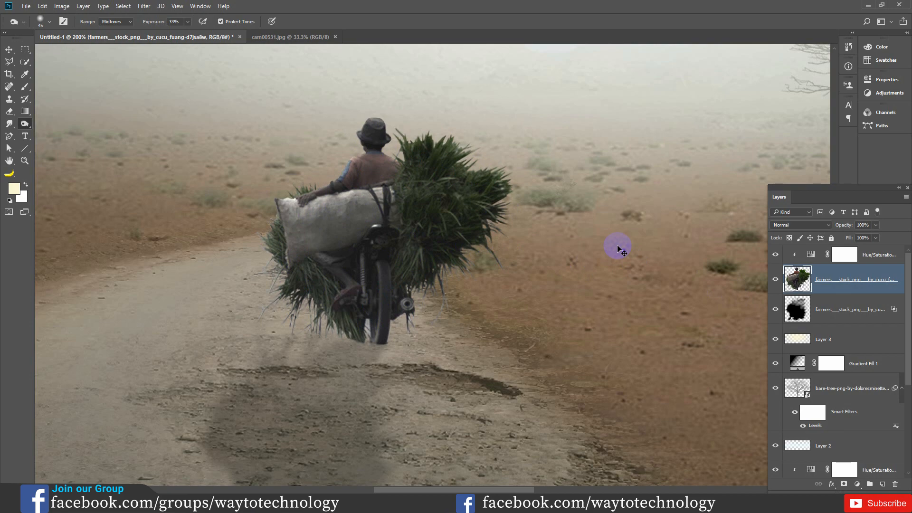
pyautogui.hotkey('ctrl', '-')
pyautogui.hotkey('ctrl', '-')
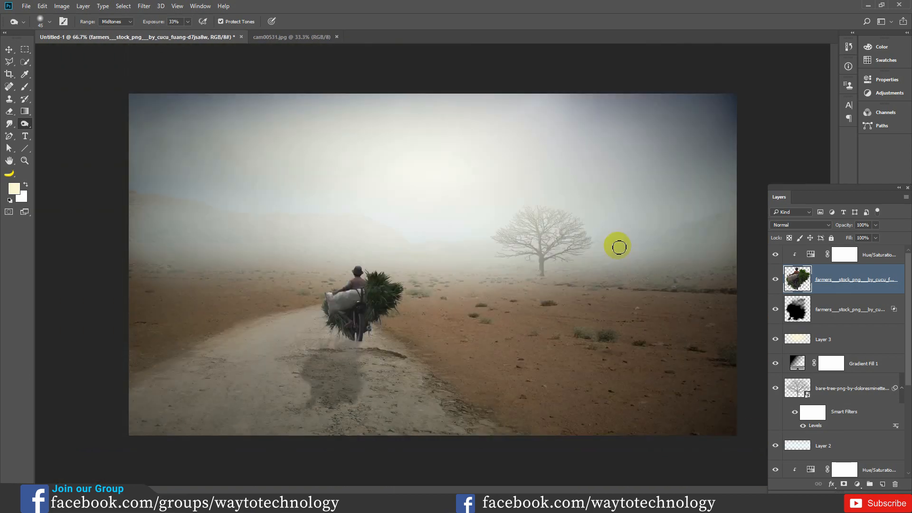
# - Add a new layer above the farmer's Hue/Saturation adjustment, fill it with 50% Gray and set its blend mode to Soft Light
pyautogui.click(880, 254)
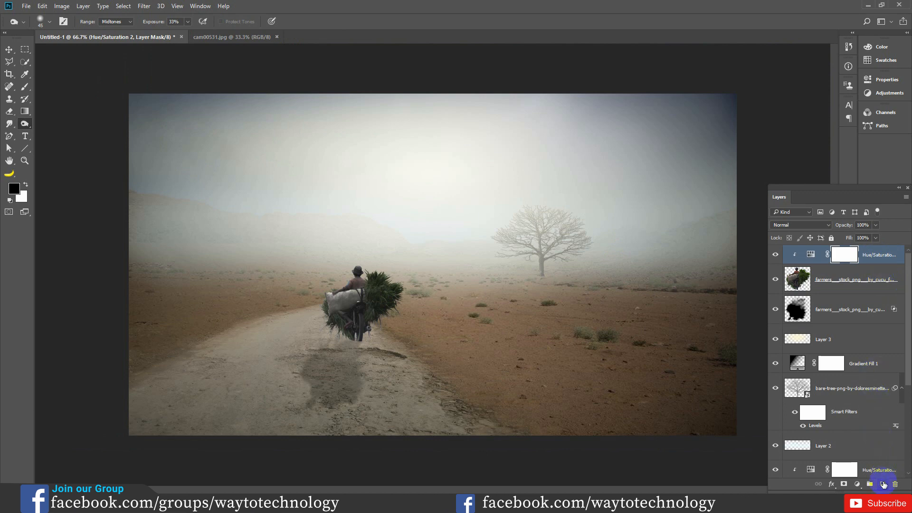
pyautogui.click(882, 484)
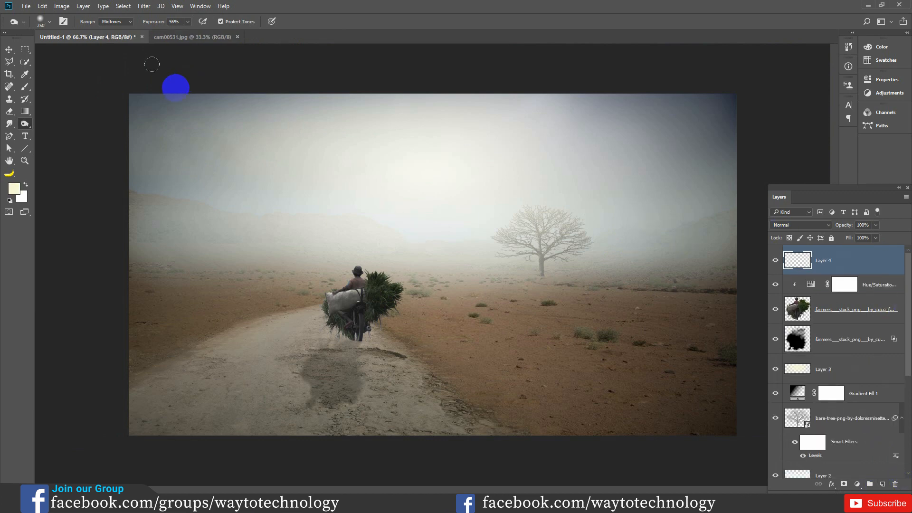
pyautogui.click(42, 5)
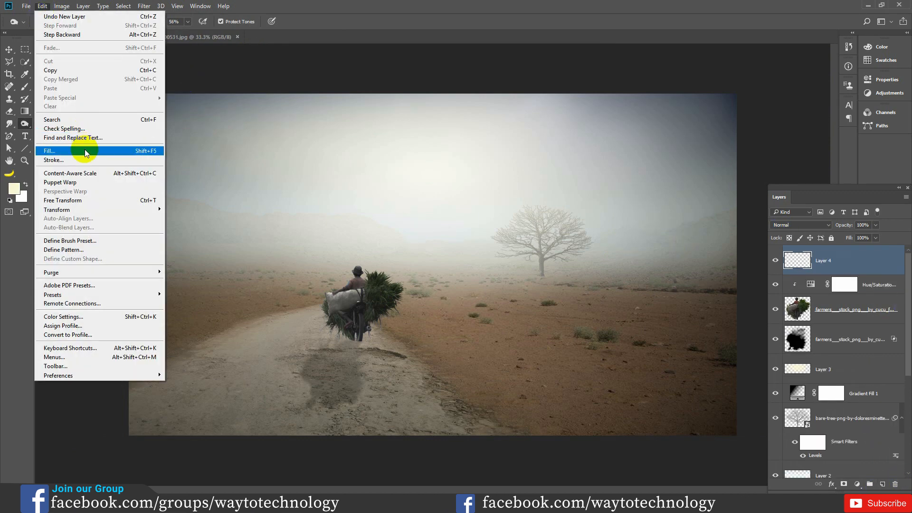
pyautogui.click(140, 151)
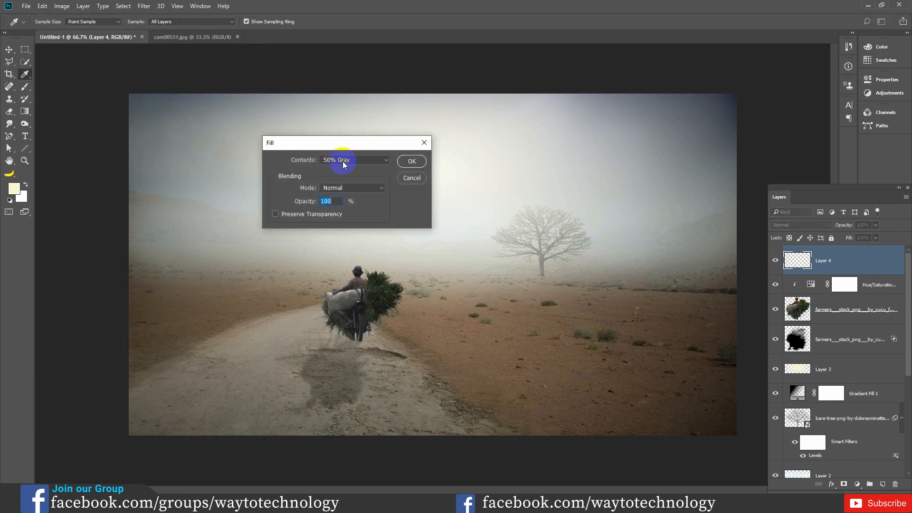
pyautogui.click(412, 162)
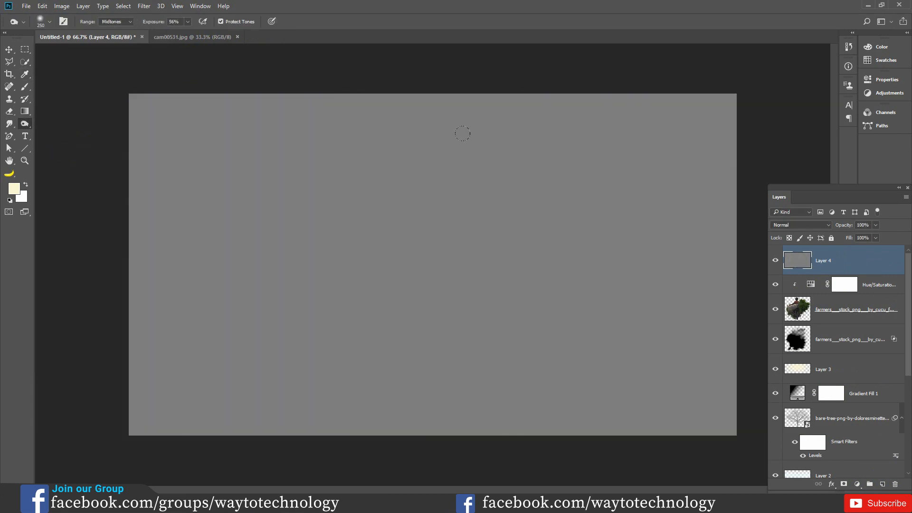
pyautogui.click(794, 224)
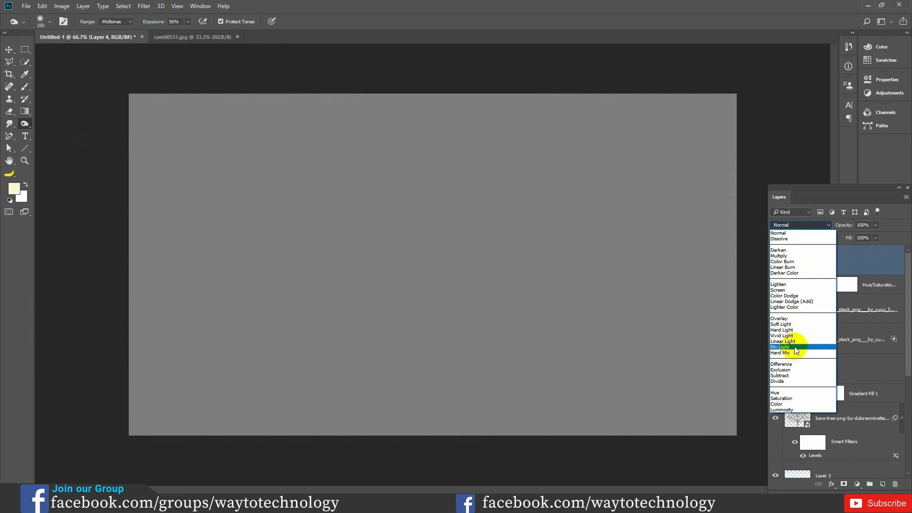
pyautogui.click(782, 324)
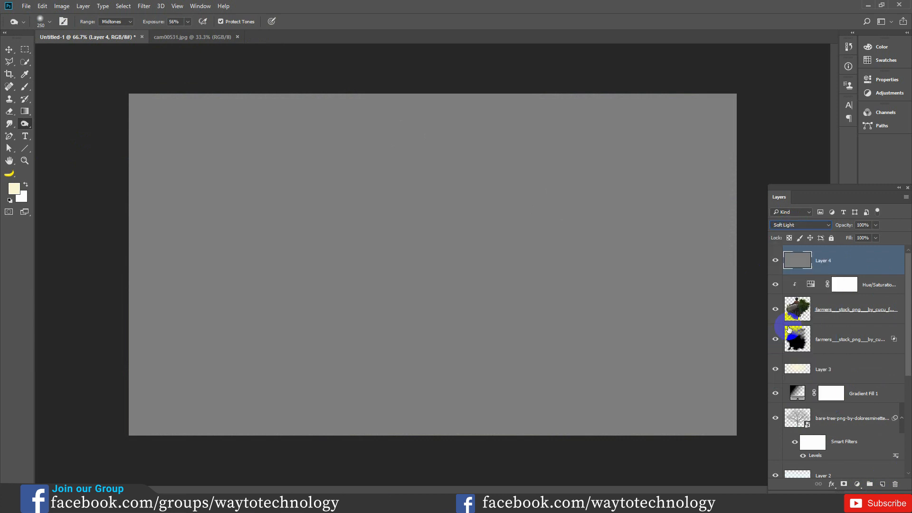
# - Darken the desert ground and dirt road on the gray layer with a size 250 Burn tool on Midtones at 31% exposure
pyautogui.rightClick(28, 124)
pyautogui.click(64, 131)
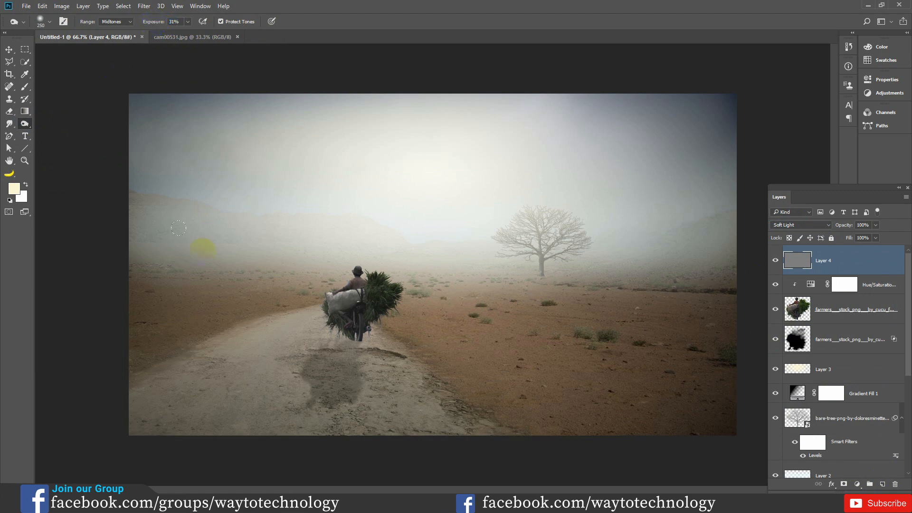
pyautogui.moveTo(195, 370)
pyautogui.mouseDown()
pyautogui.moveTo(138, 404)
pyautogui.moveTo(199, 370)
pyautogui.moveTo(197, 407)
pyautogui.moveTo(229, 351)
pyautogui.moveTo(262, 353)
pyautogui.mouseUp()
pyautogui.moveTo(222, 305); pyautogui.dragTo(132, 300)
pyautogui.moveTo(287, 353)
pyautogui.mouseDown()
pyautogui.moveTo(305, 423)
pyautogui.moveTo(360, 385)
pyautogui.moveTo(499, 417)
pyautogui.moveTo(522, 370)
pyautogui.moveTo(565, 354)
pyautogui.moveTo(805, 434)
pyautogui.mouseUp()
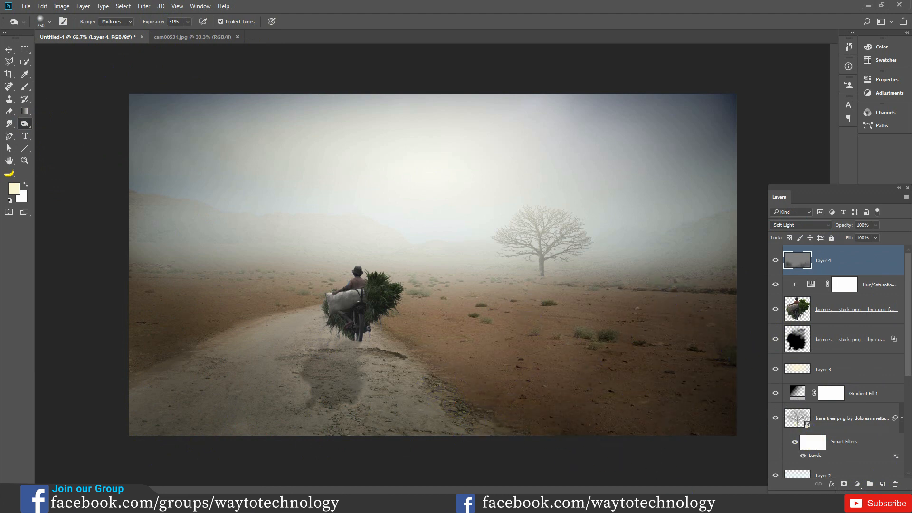
pyautogui.moveTo(439, 403)
pyautogui.mouseDown()
pyautogui.moveTo(375, 373)
pyautogui.moveTo(435, 373)
pyautogui.moveTo(354, 412)
pyautogui.mouseUp()
pyautogui.moveTo(255, 458)
pyautogui.mouseDown()
pyautogui.moveTo(237, 435)
pyautogui.moveTo(264, 377)
pyautogui.moveTo(204, 365)
pyautogui.moveTo(248, 402)
pyautogui.moveTo(257, 397)
pyautogui.moveTo(138, 380)
pyautogui.moveTo(120, 336)
pyautogui.moveTo(424, 365)
pyautogui.moveTo(509, 325)
pyautogui.moveTo(506, 288)
pyautogui.moveTo(600, 279)
pyautogui.moveTo(573, 330)
pyautogui.moveTo(465, 363)
pyautogui.moveTo(467, 408)
pyautogui.moveTo(504, 434)
pyautogui.moveTo(338, 400)
pyautogui.moveTo(353, 370)
pyautogui.moveTo(261, 359)
pyautogui.moveTo(268, 406)
pyautogui.moveTo(337, 421)
pyautogui.moveTo(337, 445)
pyautogui.moveTo(468, 404)
pyautogui.moveTo(327, 431)
pyautogui.moveTo(273, 371)
pyautogui.moveTo(289, 345)
pyautogui.moveTo(369, 347)
pyautogui.moveTo(402, 426)
pyautogui.moveTo(213, 414)
pyautogui.moveTo(207, 297)
pyautogui.moveTo(272, 388)
pyautogui.moveTo(167, 381)
pyautogui.moveTo(314, 355)
pyautogui.moveTo(393, 377)
pyautogui.moveTo(384, 444)
pyautogui.moveTo(495, 423)
pyautogui.moveTo(197, 406)
pyautogui.moveTo(282, 377)
pyautogui.moveTo(219, 369)
pyautogui.moveTo(206, 358)
pyautogui.moveTo(118, 405)
pyautogui.moveTo(134, 392)
pyautogui.moveTo(158, 444)
pyautogui.moveTo(179, 304)
pyautogui.moveTo(161, 301)
pyautogui.moveTo(221, 369)
pyautogui.moveTo(269, 387)
pyautogui.moveTo(350, 379)
pyautogui.moveTo(464, 326)
pyautogui.mouseUp()
# - Burn the road edge and foreground ground further with a size 150 brush, comparing the image with and without the gray layer
pyautogui.press('[')
pyautogui.press('[')
pyautogui.press('[')
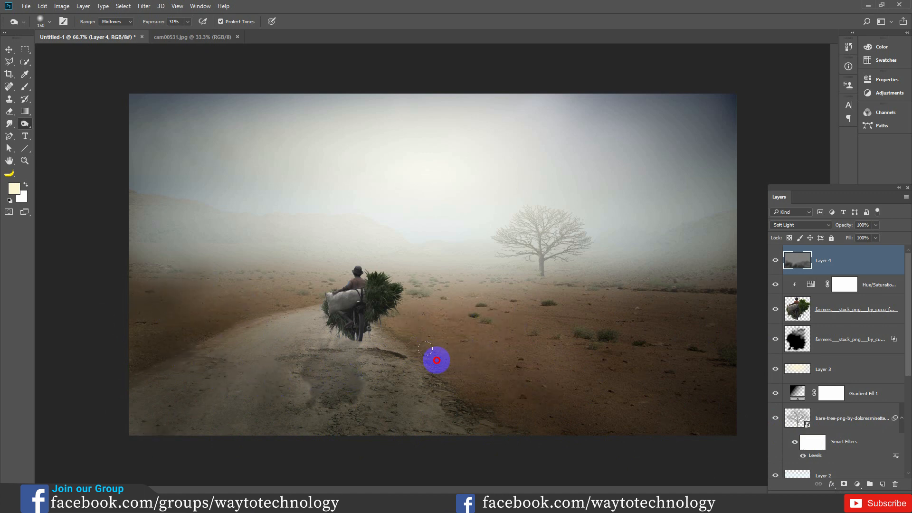
pyautogui.moveTo(623, 348)
pyautogui.mouseDown()
pyautogui.moveTo(574, 311)
pyautogui.moveTo(752, 365)
pyautogui.moveTo(541, 318)
pyautogui.mouseUp()
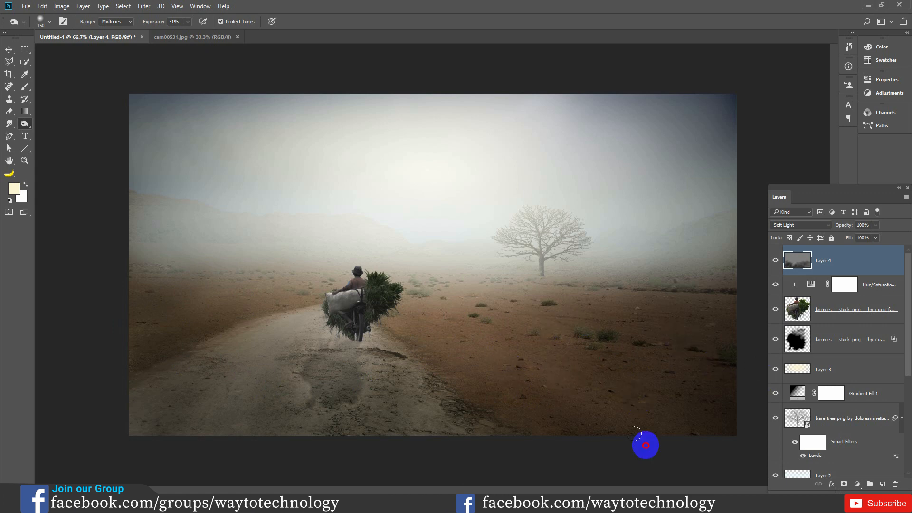
pyautogui.click(776, 260)
pyautogui.click(775, 261)
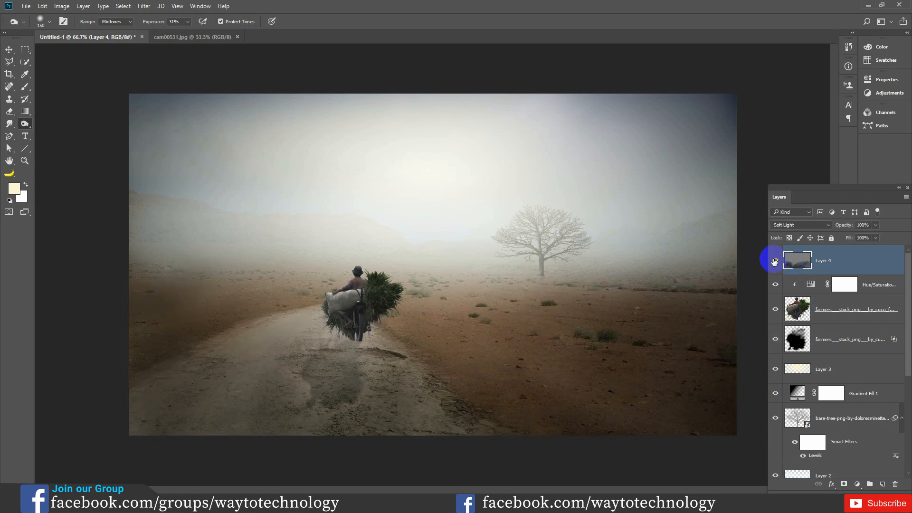
pyautogui.click(776, 261)
pyautogui.moveTo(529, 339)
pyautogui.mouseDown()
pyautogui.moveTo(232, 390)
pyautogui.moveTo(207, 385)
pyautogui.moveTo(238, 387)
pyautogui.moveTo(224, 425)
pyautogui.moveTo(284, 378)
pyautogui.moveTo(293, 408)
pyautogui.moveTo(484, 388)
pyautogui.moveTo(513, 346)
pyautogui.moveTo(611, 418)
pyautogui.moveTo(547, 365)
pyautogui.moveTo(691, 431)
pyautogui.moveTo(584, 368)
pyautogui.moveTo(468, 333)
pyautogui.moveTo(501, 417)
pyautogui.moveTo(431, 386)
pyautogui.moveTo(490, 391)
pyautogui.moveTo(454, 385)
pyautogui.moveTo(512, 381)
pyautogui.moveTo(517, 373)
pyautogui.moveTo(511, 366)
pyautogui.moveTo(447, 461)
pyautogui.mouseUp()
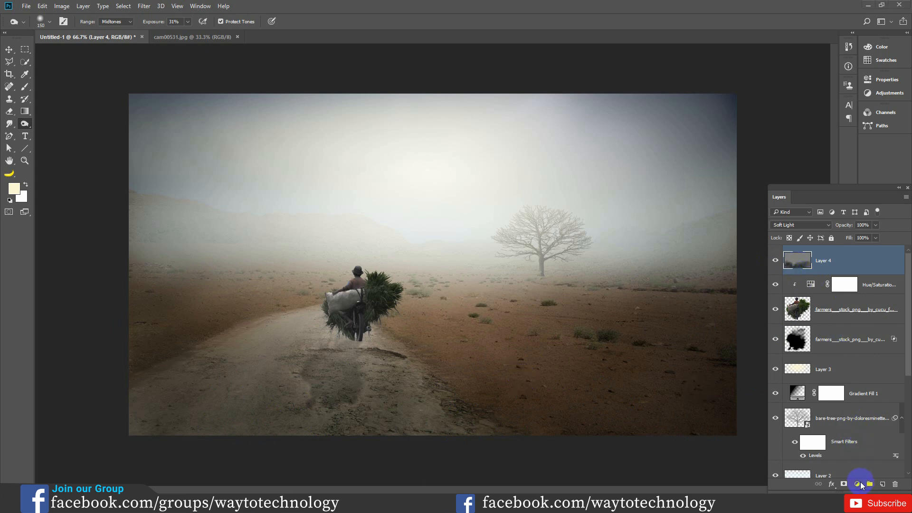
# - Add a Levels adjustment layer with the Blue channel's midtones at 0.60 and its output black level at 43
pyautogui.click(858, 484)
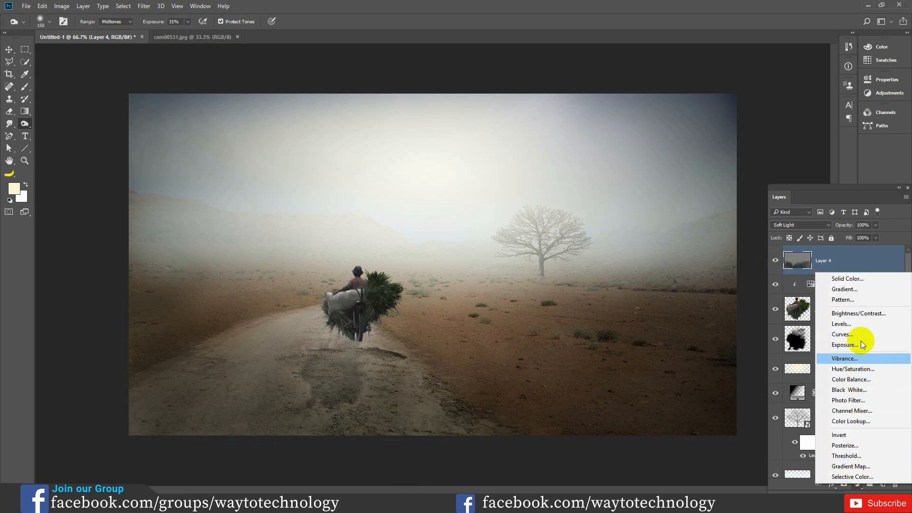
pyautogui.click(850, 324)
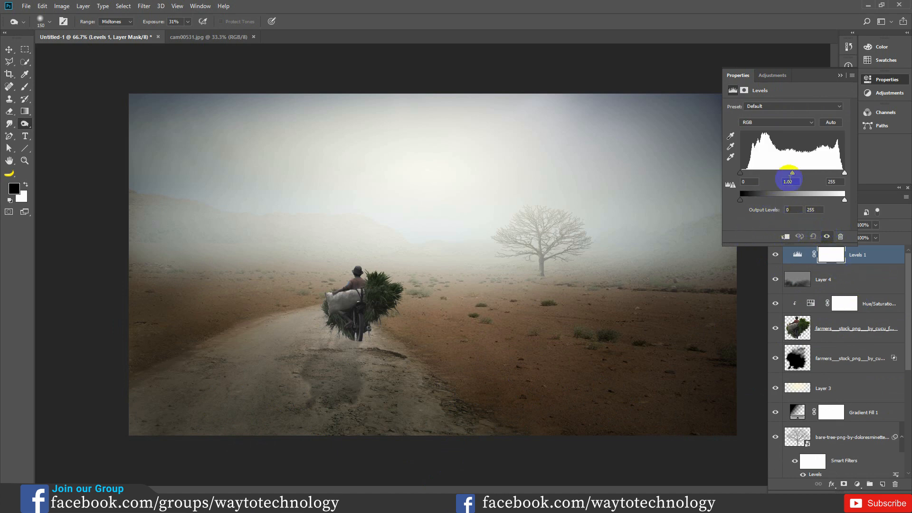
pyautogui.click(776, 122)
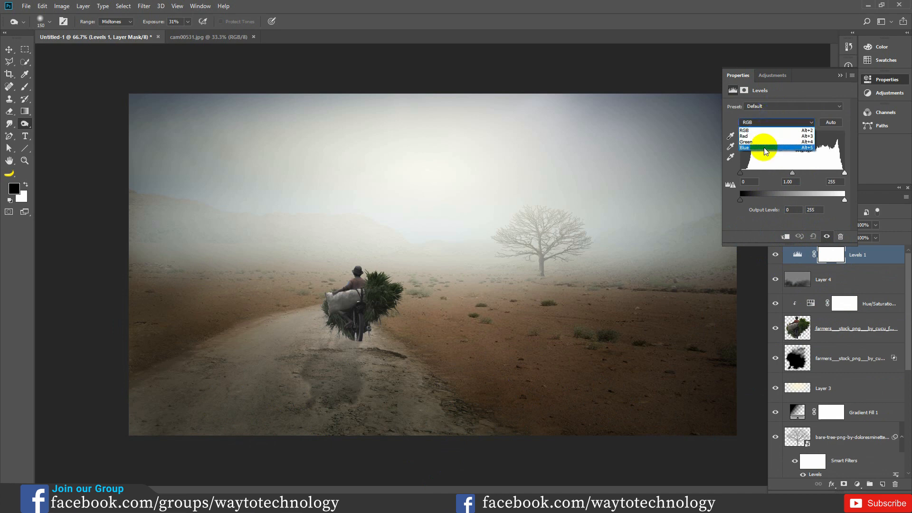
pyautogui.click(764, 148)
pyautogui.moveTo(792, 173); pyautogui.dragTo(801, 176)
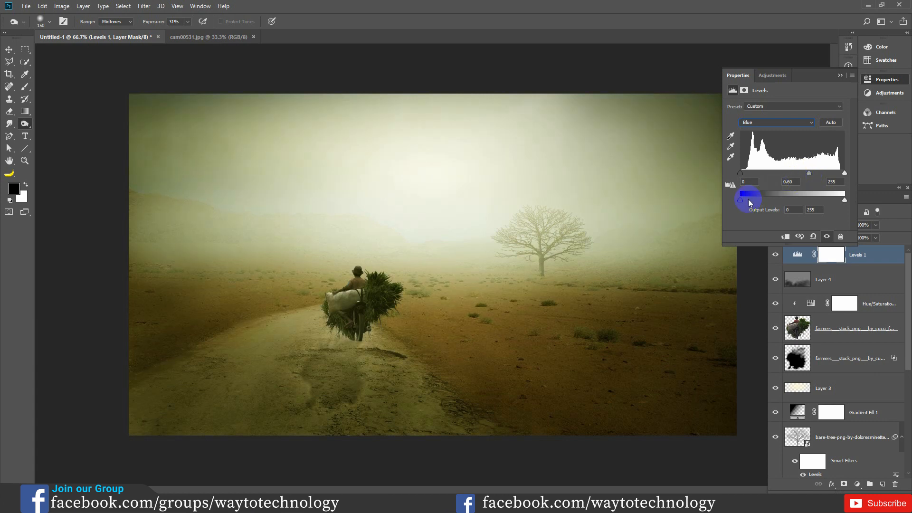
pyautogui.moveTo(741, 199); pyautogui.dragTo(756, 201)
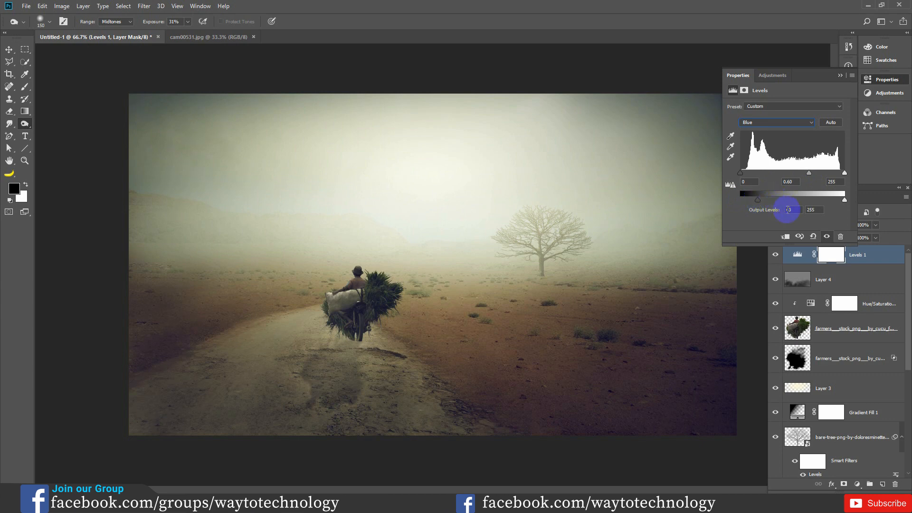
pyautogui.click(839, 76)
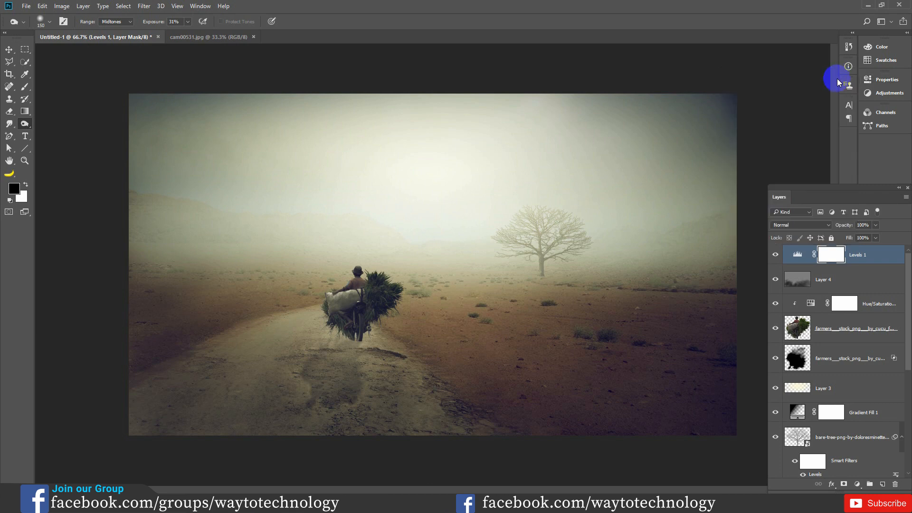
# - Add a Photo Filter adjustment layer using Warming Filter (81) at 52% density
pyautogui.click(857, 485)
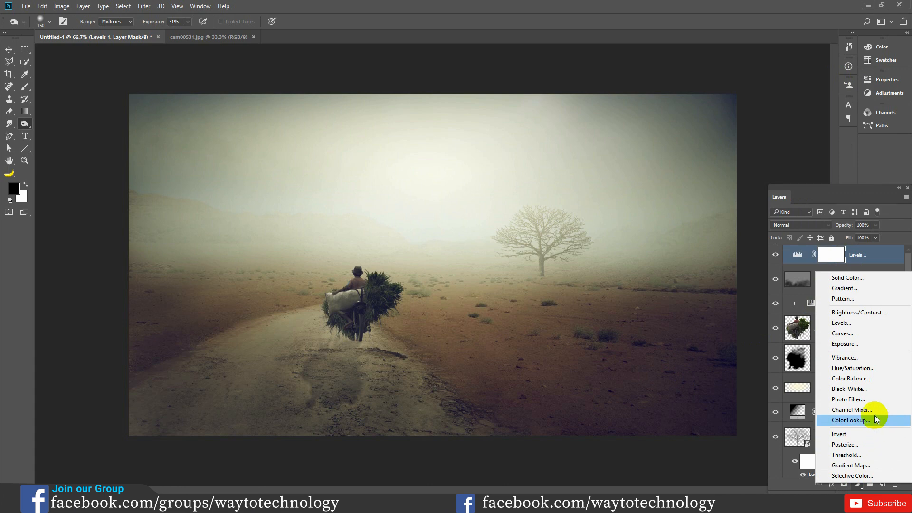
pyautogui.click(868, 400)
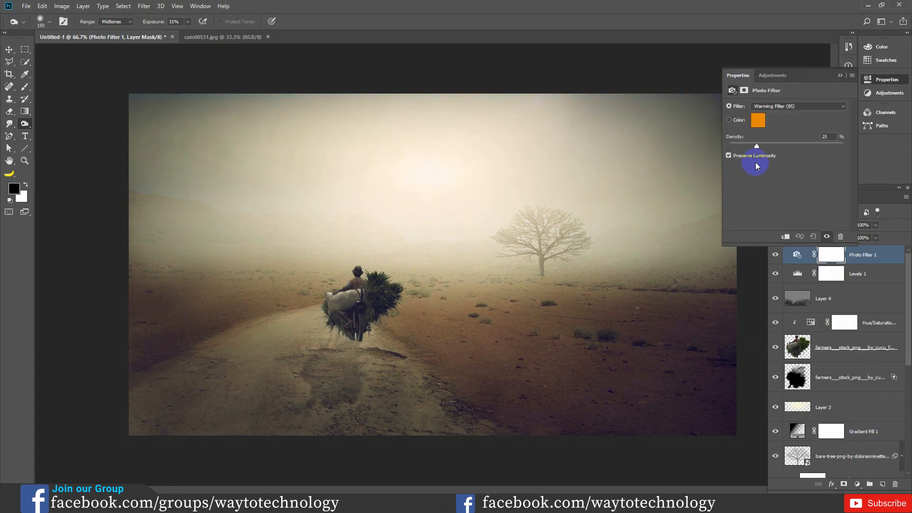
pyautogui.click(794, 105)
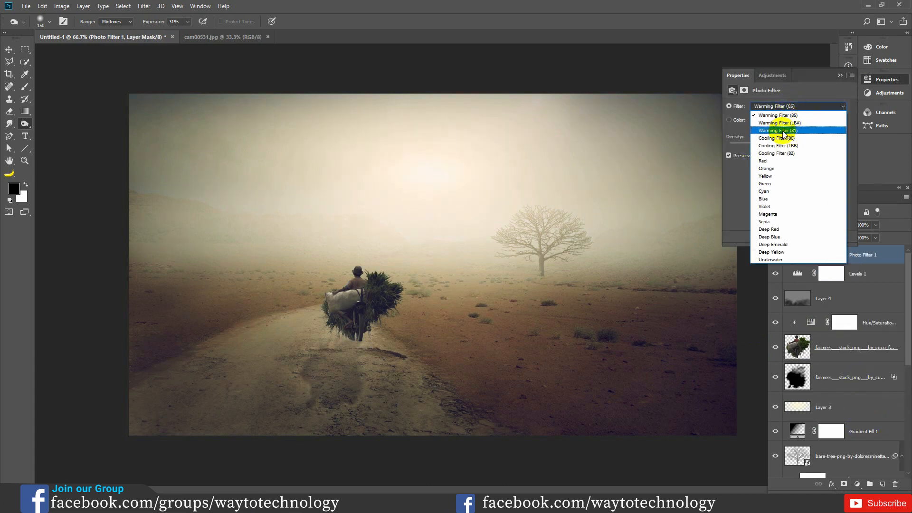
pyautogui.click(791, 132)
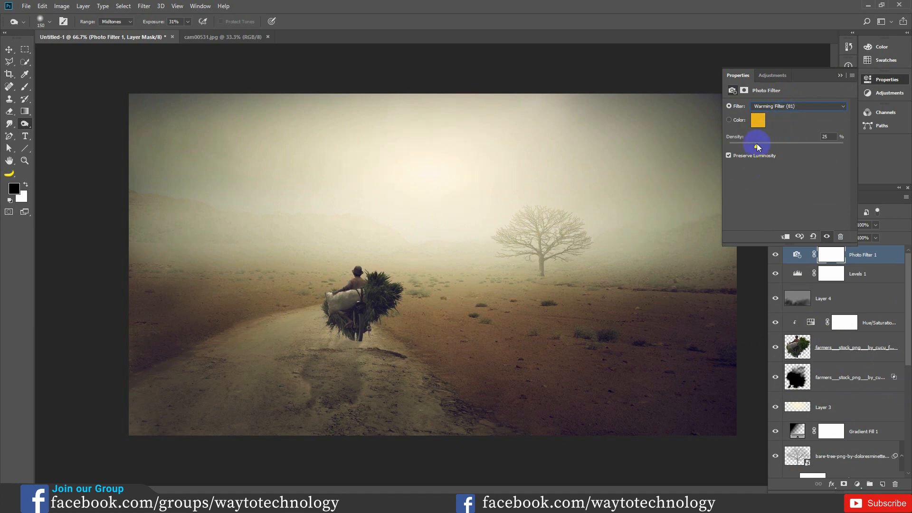
pyautogui.moveTo(757, 146); pyautogui.dragTo(788, 148)
pyautogui.click(840, 75)
# - Add a Selective Color adjustment layer with Yellows at Cyan -34%, Magenta +31%, Yellow +67% and Black +7%
pyautogui.click(857, 484)
pyautogui.click(855, 477)
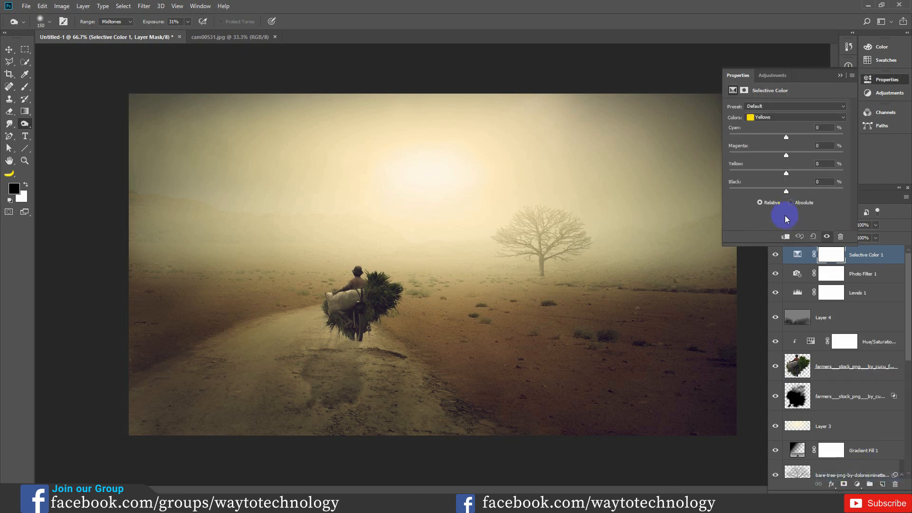
pyautogui.click(783, 119)
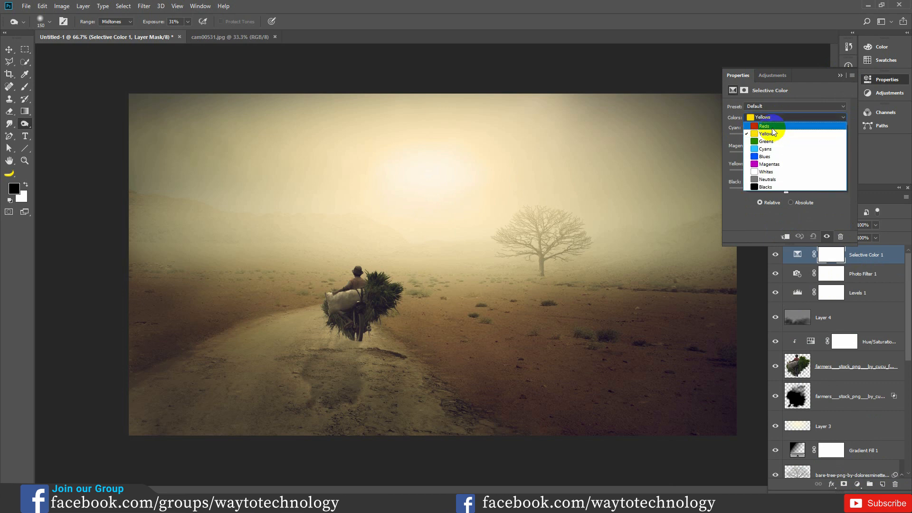
pyautogui.click(768, 142)
pyautogui.click(769, 117)
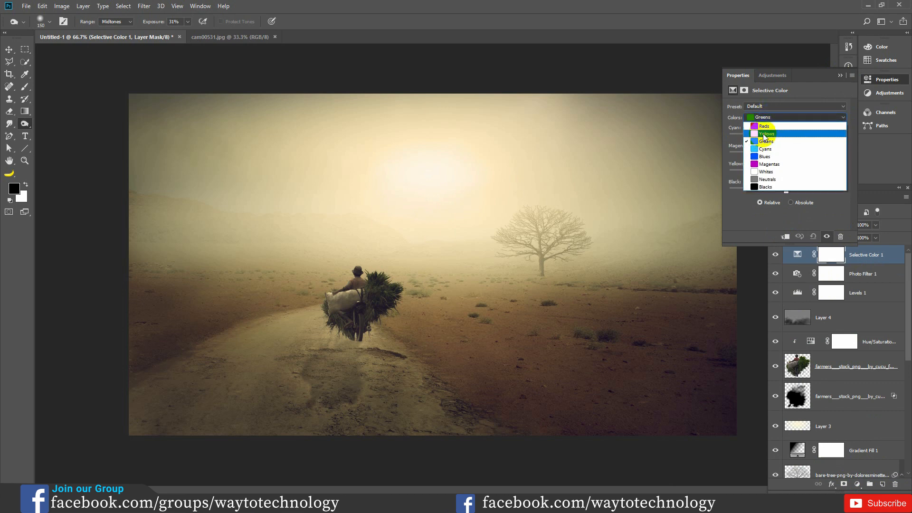
pyautogui.click(771, 134)
pyautogui.moveTo(787, 140); pyautogui.dragTo(767, 143)
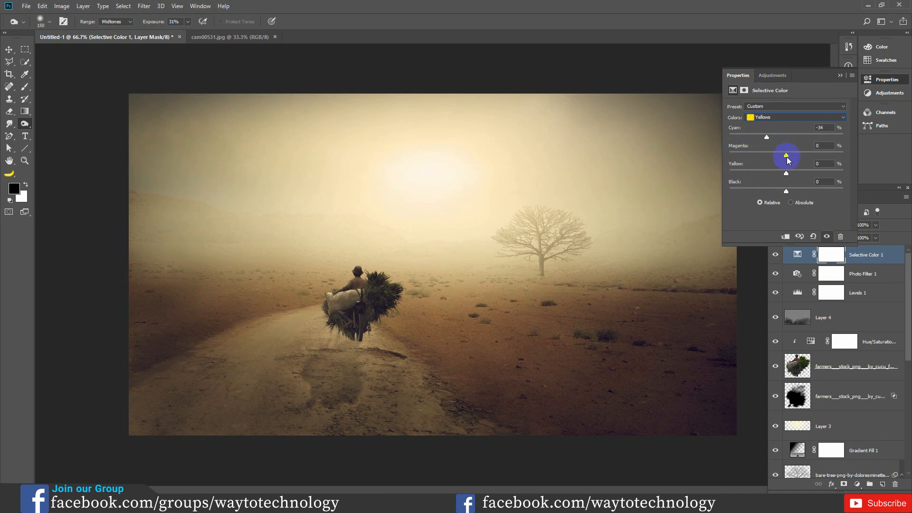
pyautogui.moveTo(788, 155); pyautogui.dragTo(808, 155)
pyautogui.moveTo(786, 173); pyautogui.dragTo(826, 176)
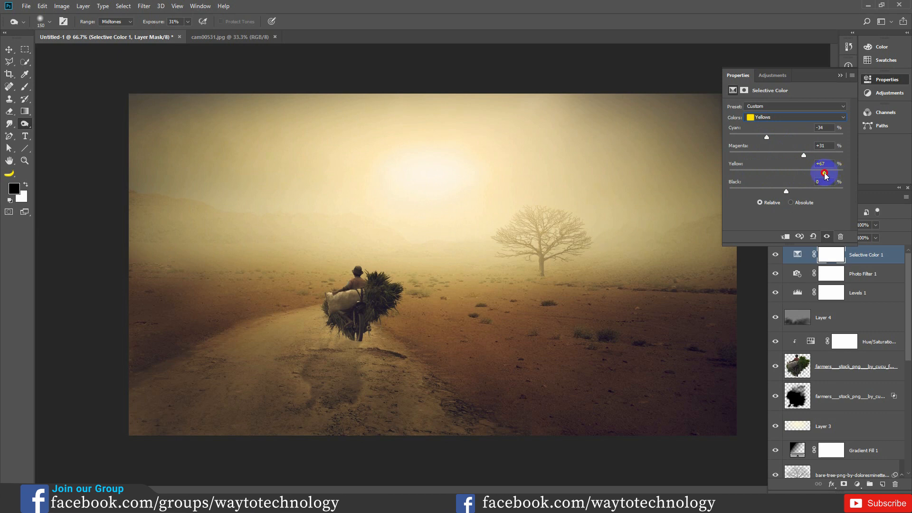
pyautogui.moveTo(787, 195)
pyautogui.mouseDown()
pyautogui.moveTo(750, 195)
pyautogui.moveTo(822, 192)
pyautogui.moveTo(759, 194)
pyautogui.moveTo(791, 199)
pyautogui.mouseUp()
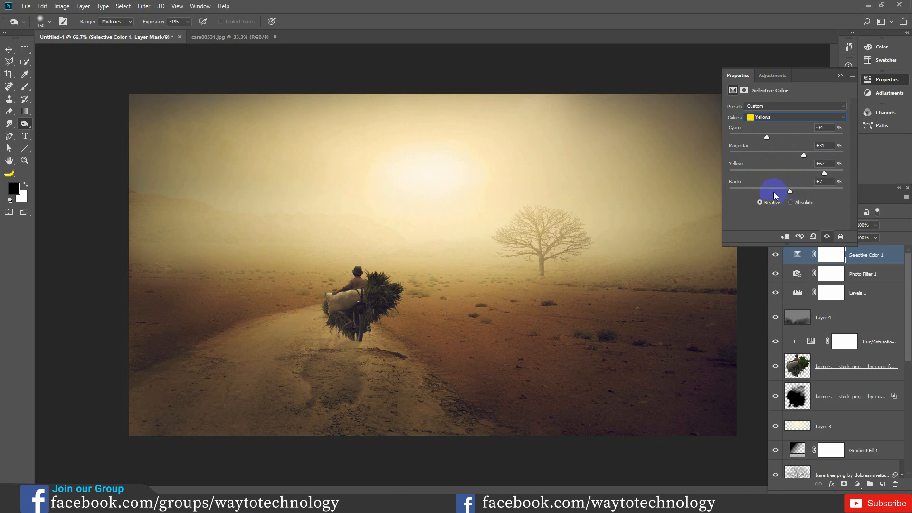
pyautogui.click(840, 76)
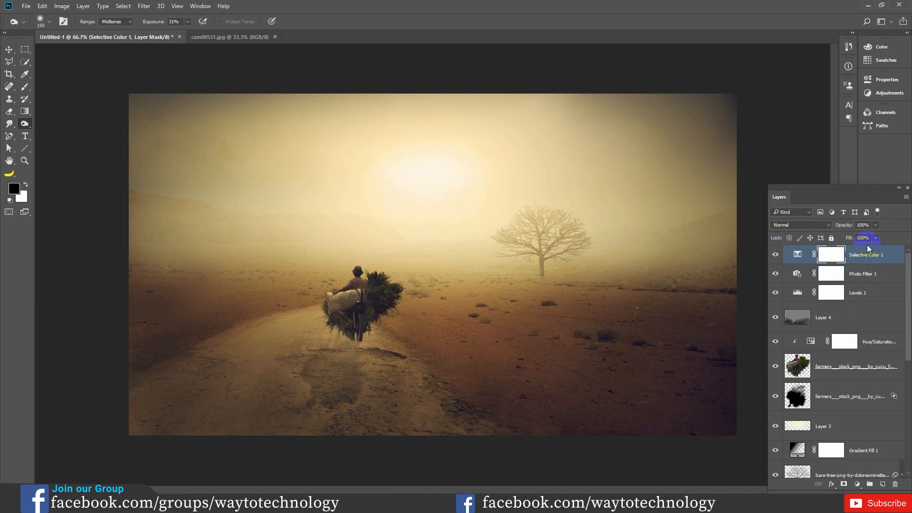
# - Stamp all visible layers into a new top layer and duplicate it with the copy's blend mode set to Linear Light
pyautogui.hotkey('ctrl', 'shift', 'alt', 'e')
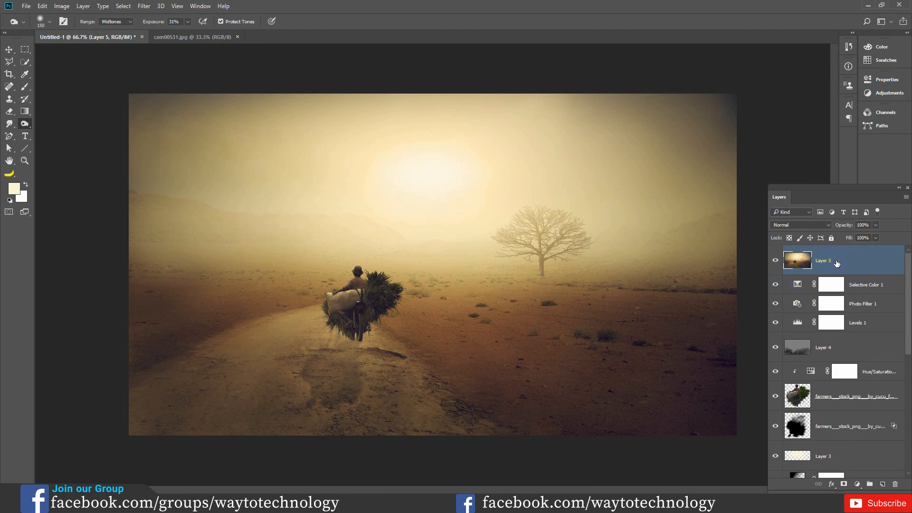
pyautogui.hotkey('ctrl', 'j')
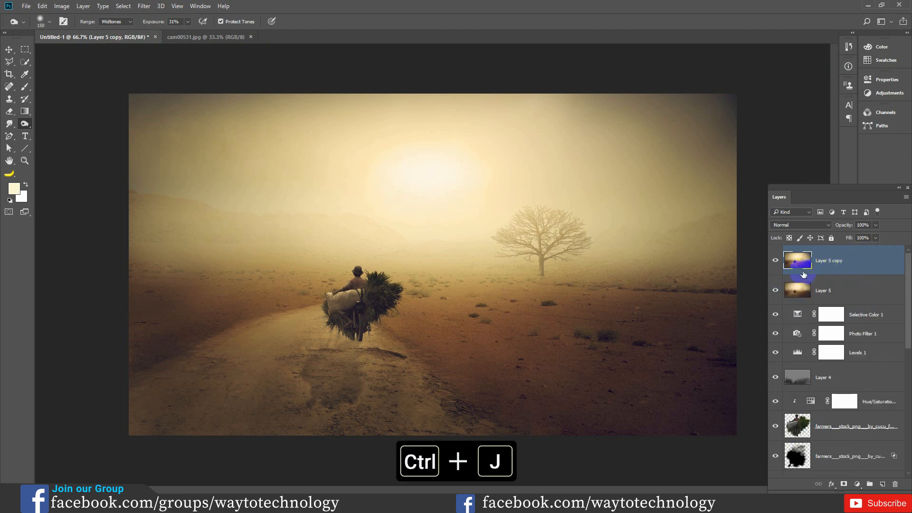
pyautogui.click(816, 225)
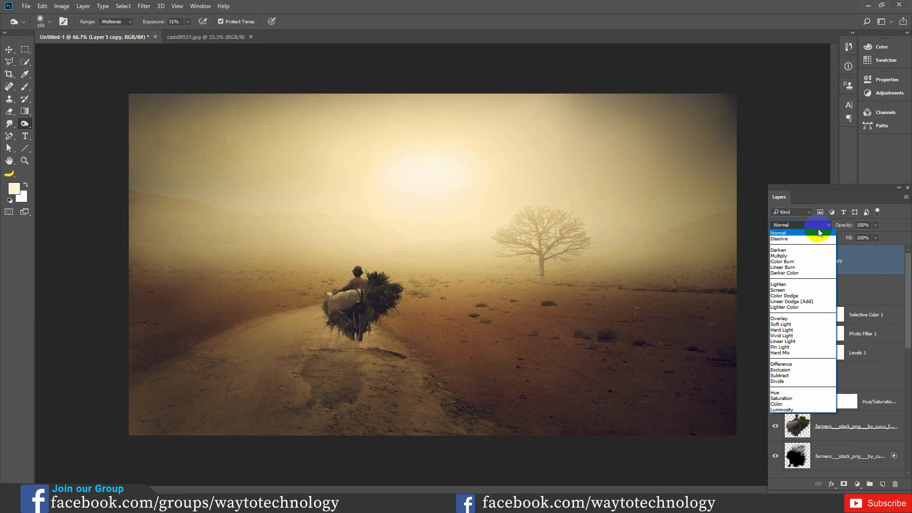
pyautogui.click(790, 343)
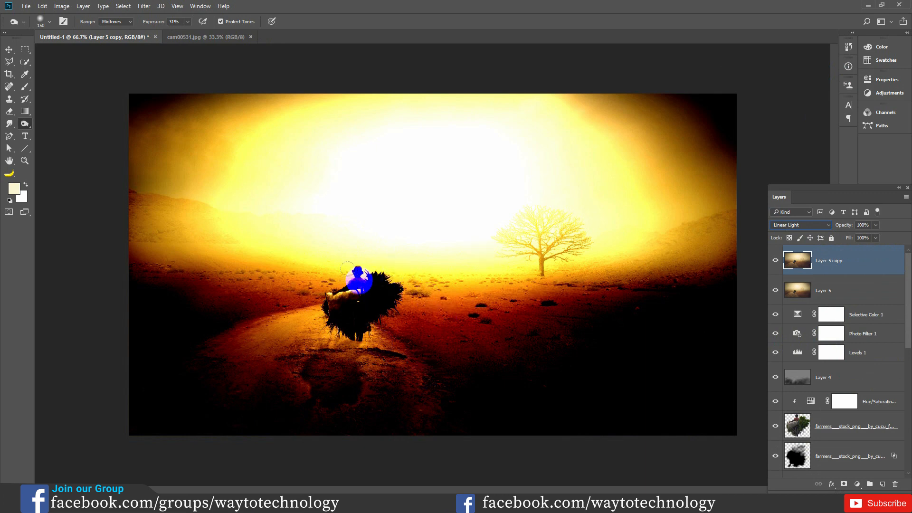
# - Sharpen the Linear Light copy with a High Pass filter at a 2.0-pixel radius and compare the image with and without that layer
pyautogui.click(143, 7)
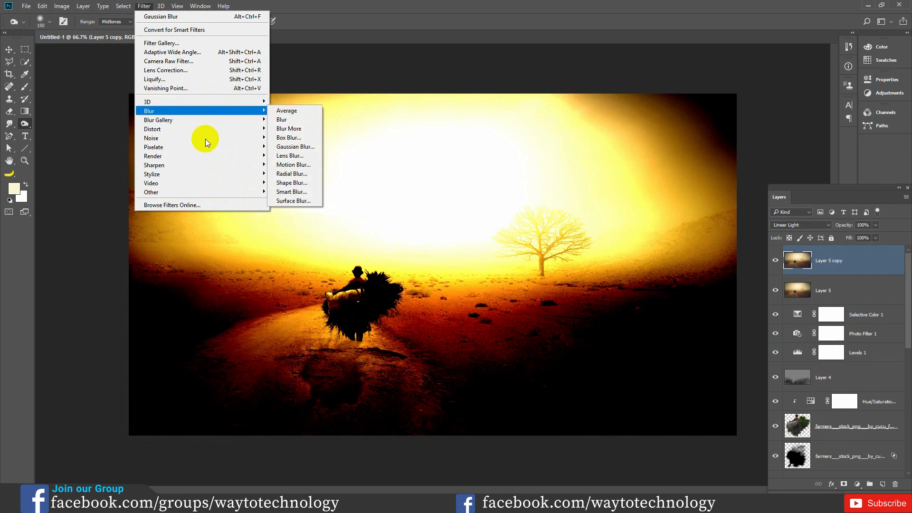
pyautogui.moveTo(205, 192)
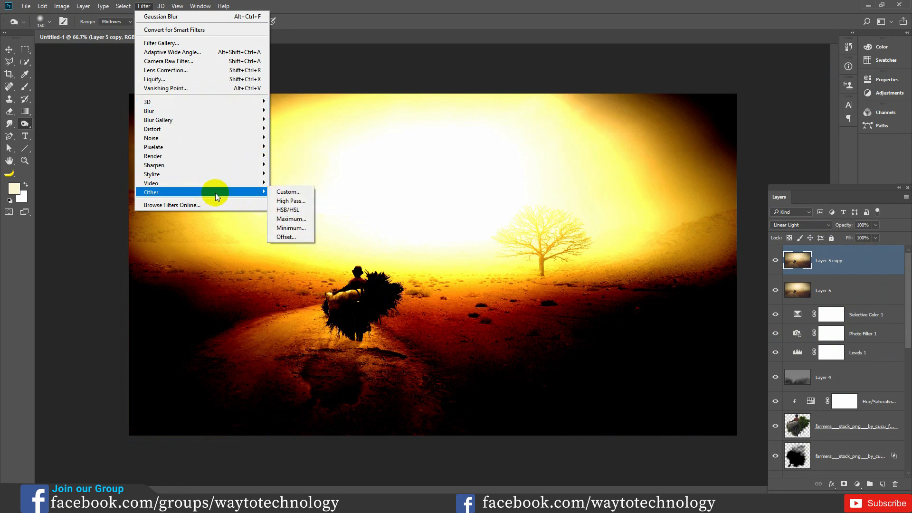
pyautogui.click(285, 201)
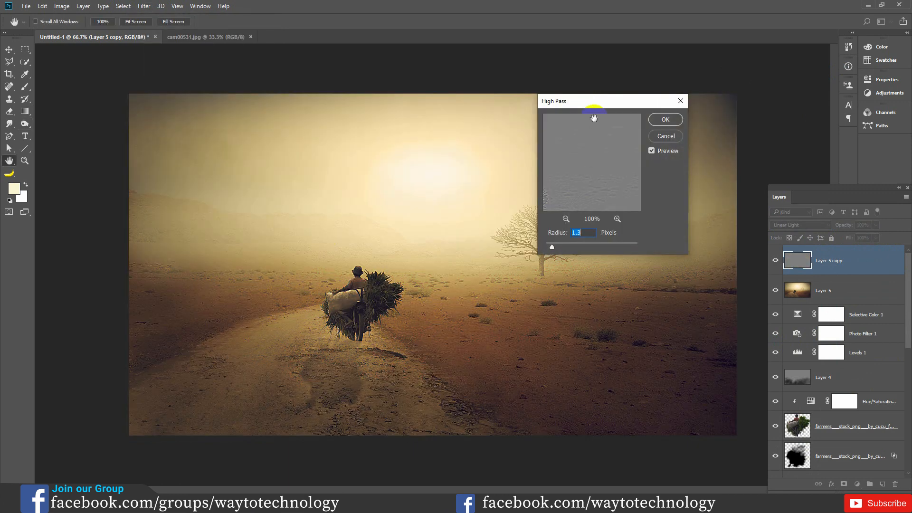
pyautogui.moveTo(599, 109); pyautogui.dragTo(658, 88)
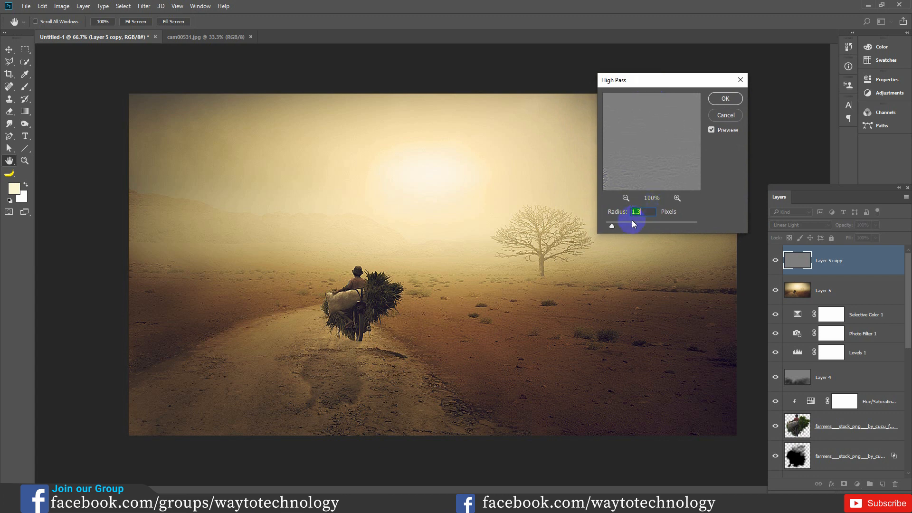
pyautogui.moveTo(614, 227); pyautogui.dragTo(636, 226)
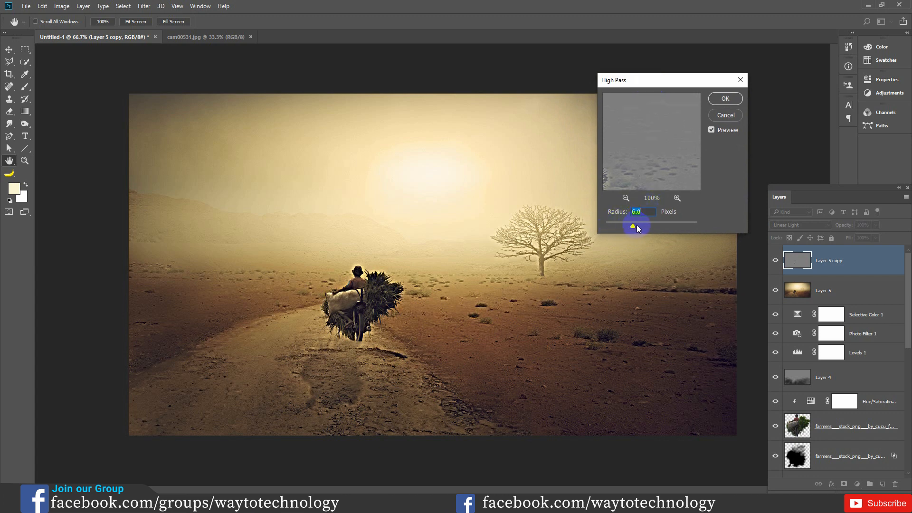
pyautogui.moveTo(639, 226); pyautogui.dragTo(613, 230)
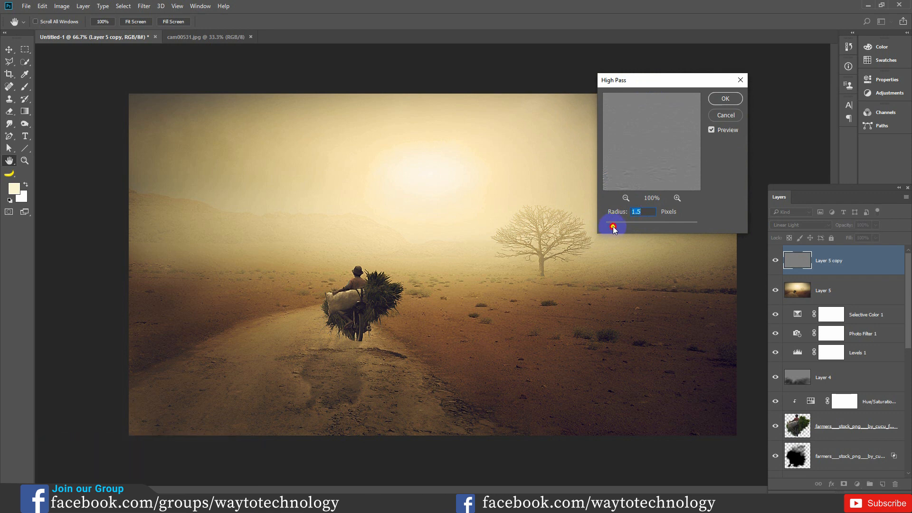
pyautogui.click(711, 130)
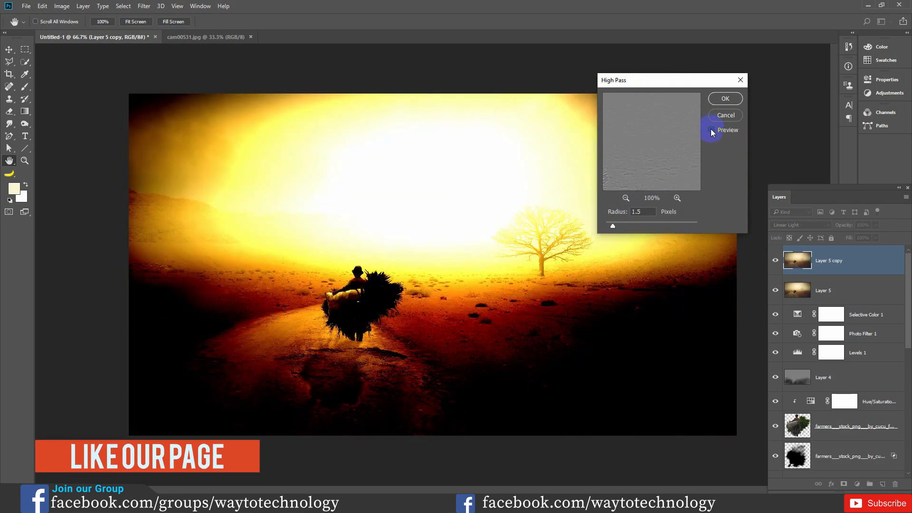
pyautogui.click(712, 130)
pyautogui.click(614, 228)
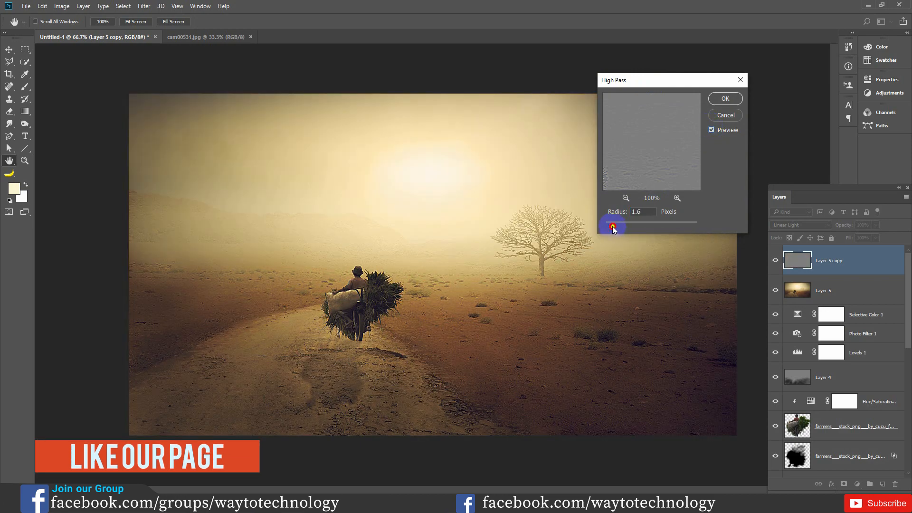
pyautogui.moveTo(613, 228); pyautogui.dragTo(616, 228)
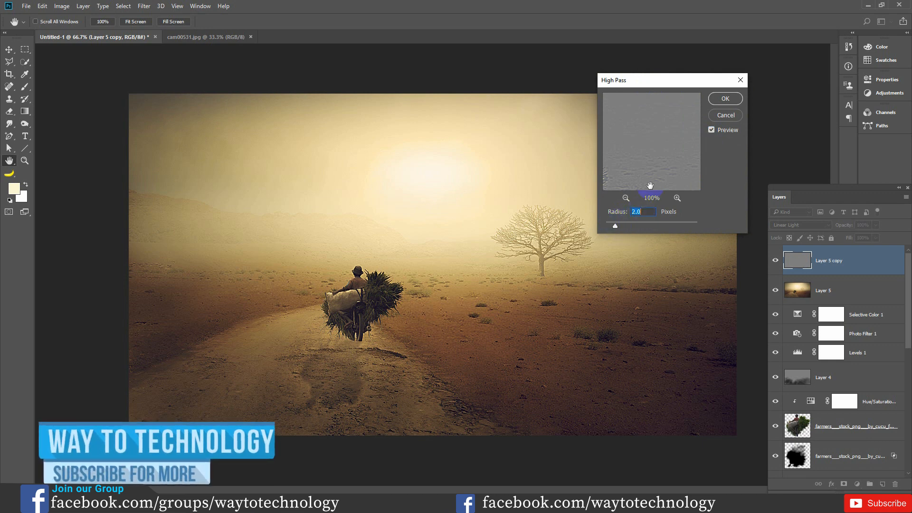
pyautogui.click(722, 100)
pyautogui.press('o')
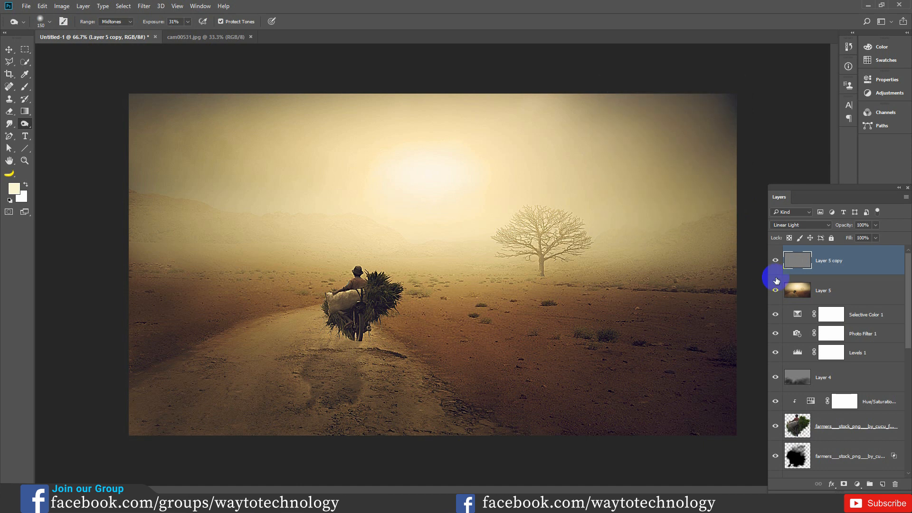
pyautogui.click(776, 260)
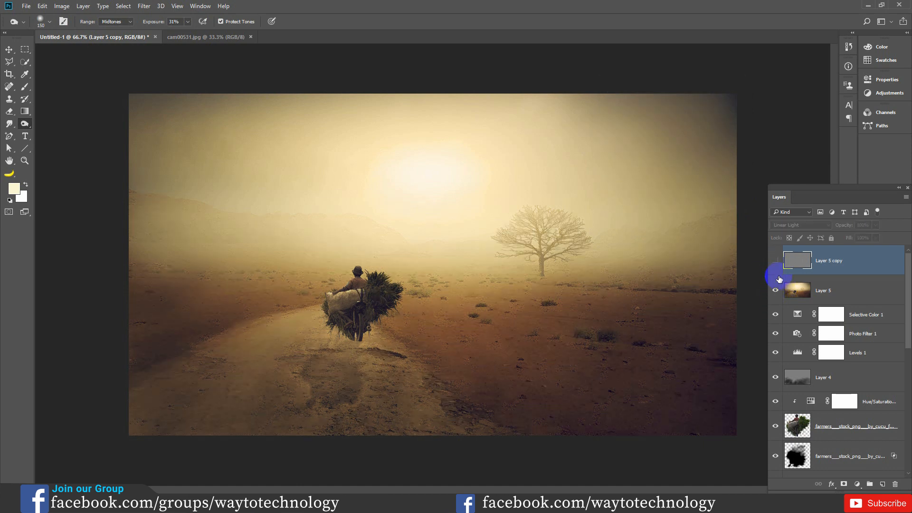
pyautogui.click(776, 261)
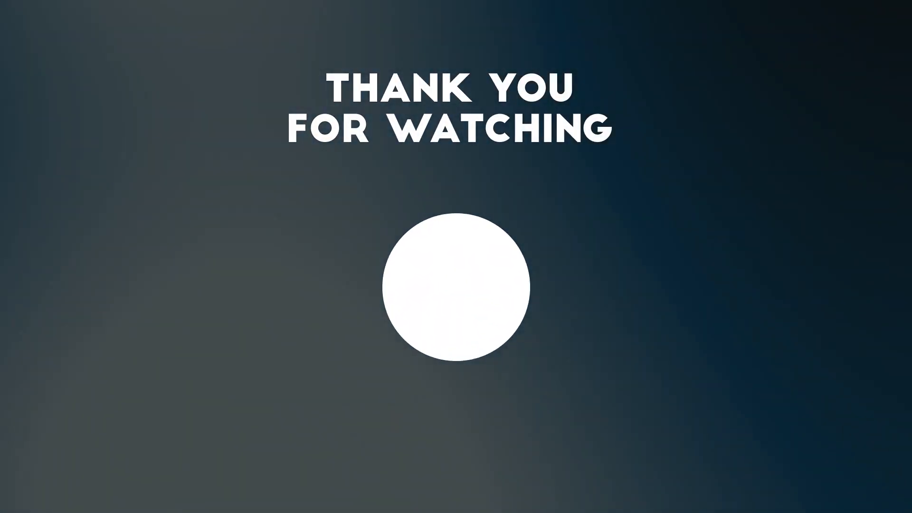